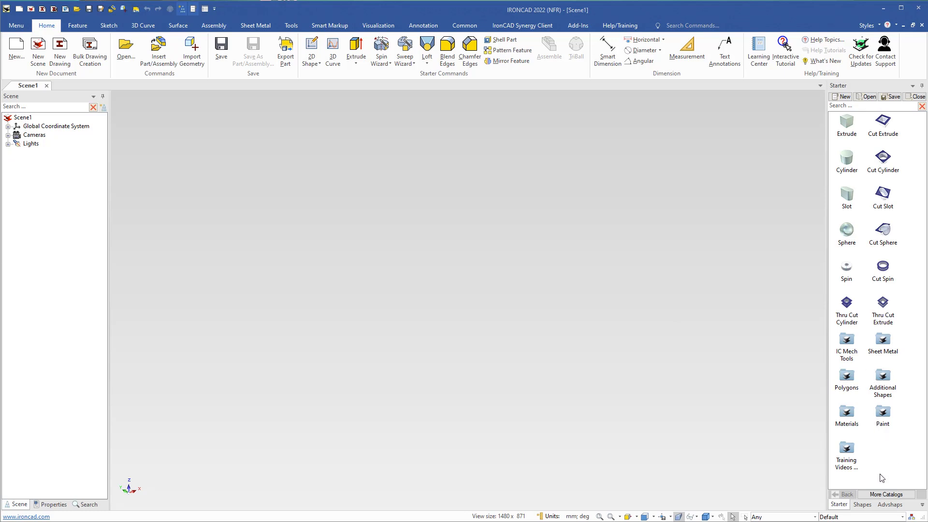
- Browse the list of additional catalogs and the contents of the Sheet Metal catalog, ending back in the Starter catalog
{"action": "left_click", "coordinate": [878, 494]}
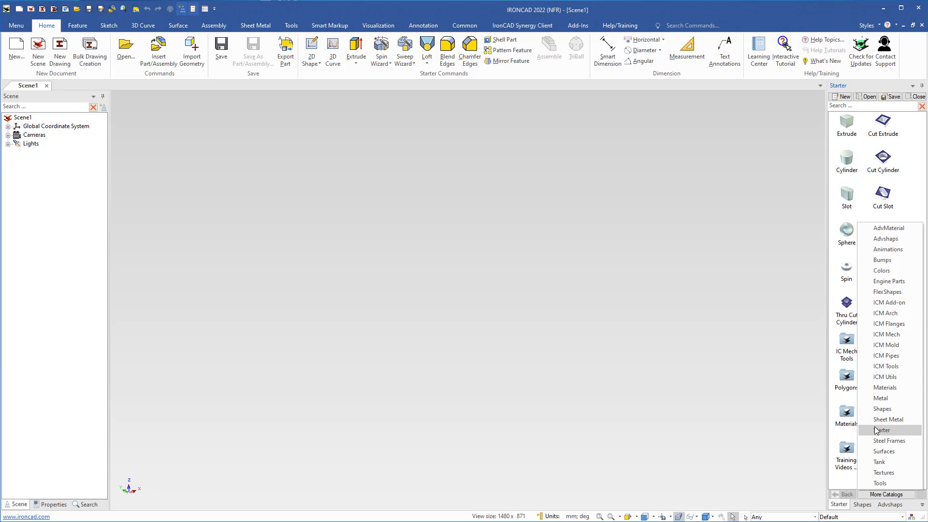
{"action": "left_click", "coordinate": [780, 367]}
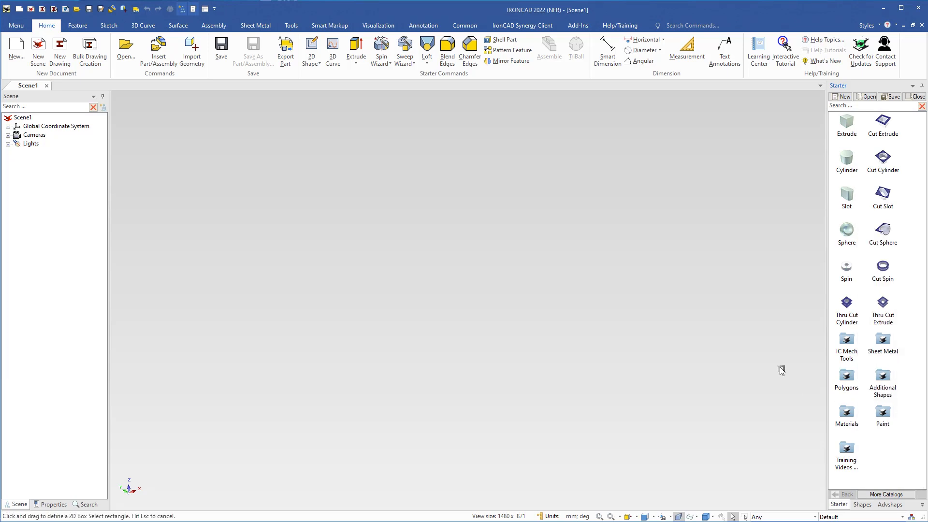
{"action": "double_click", "coordinate": [883, 344]}
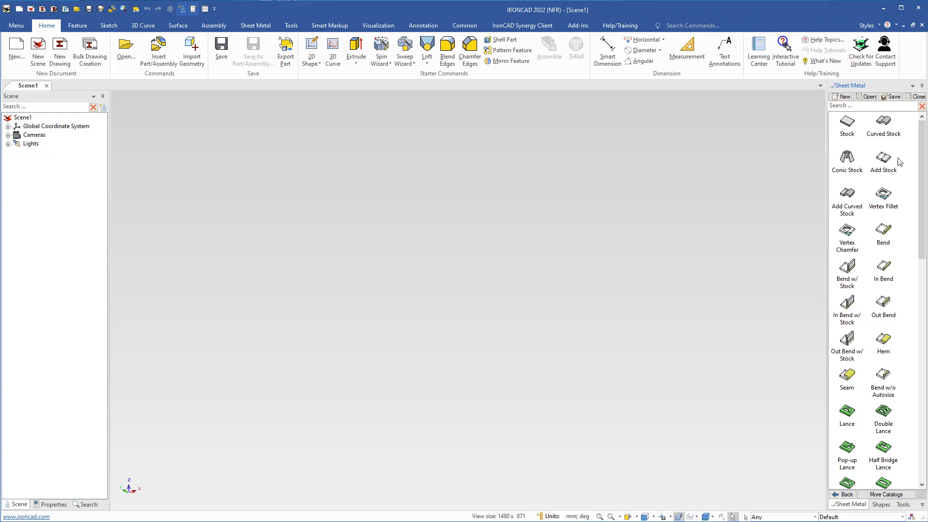
{"action": "mouse_move", "coordinate": [921, 248]}
{"action": "left_mouse_down"}
{"action": "mouse_move", "coordinate": [921, 358]}
{"action": "mouse_move", "coordinate": [921, 230]}
{"action": "left_mouse_up"}
{"action": "left_click", "coordinate": [846, 494]}
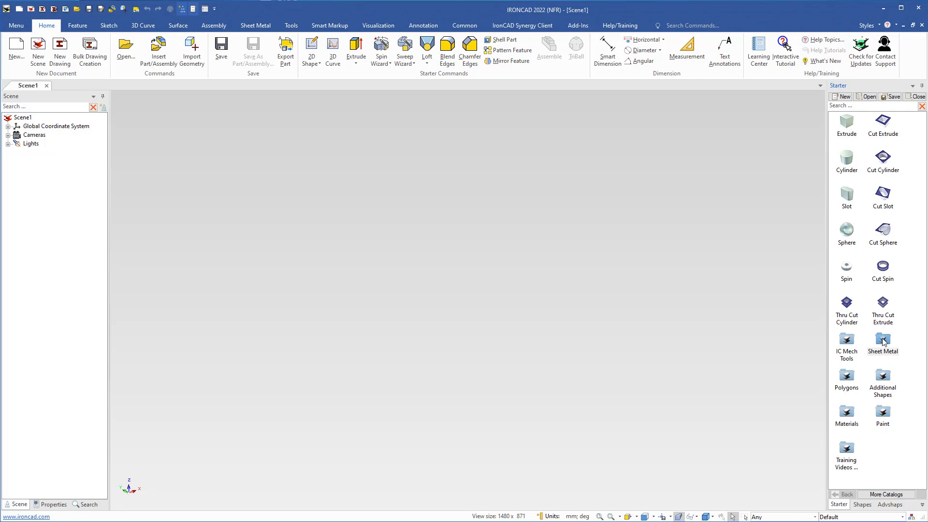
- Insert a Sheet Metal Stock plate using Hot Rolled Steel - 02, filtering to favorites and default and disabling the stock selection dialog on dropping
{"action": "left_click_drag", "start_coordinate": [883, 342], "coordinate": [489, 303]}
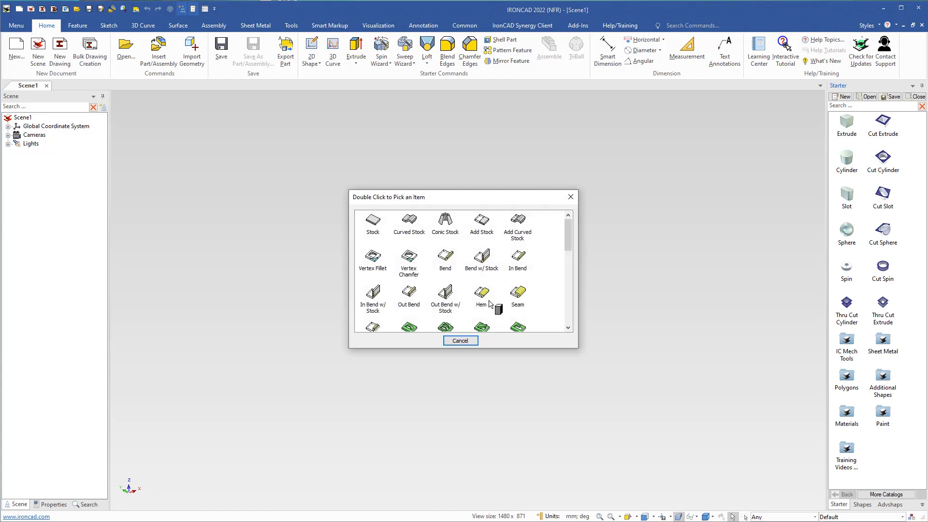
{"action": "double_click", "coordinate": [373, 222]}
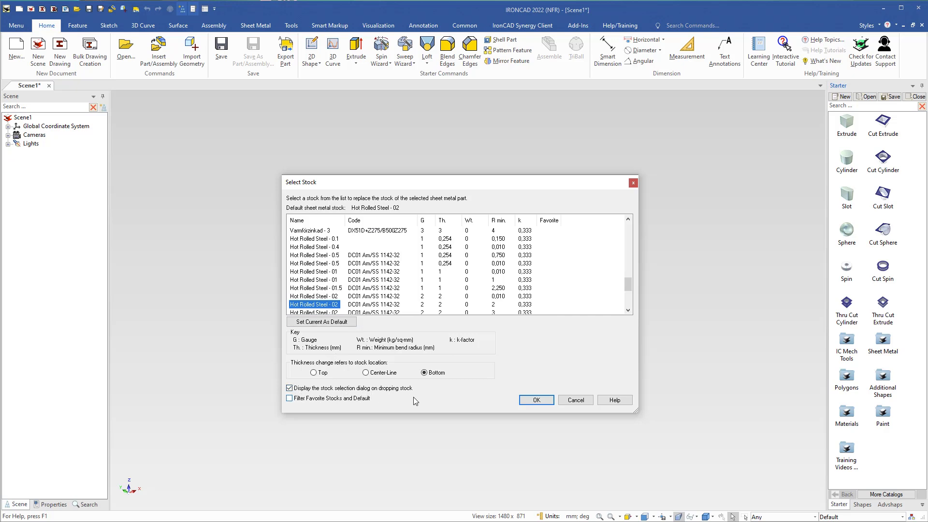
{"action": "left_click", "coordinate": [289, 388]}
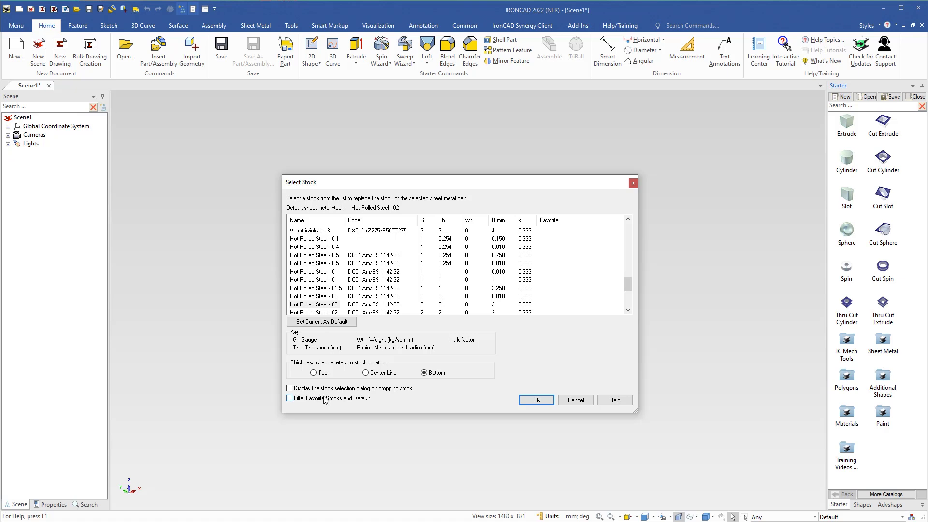
{"action": "left_click", "coordinate": [290, 398]}
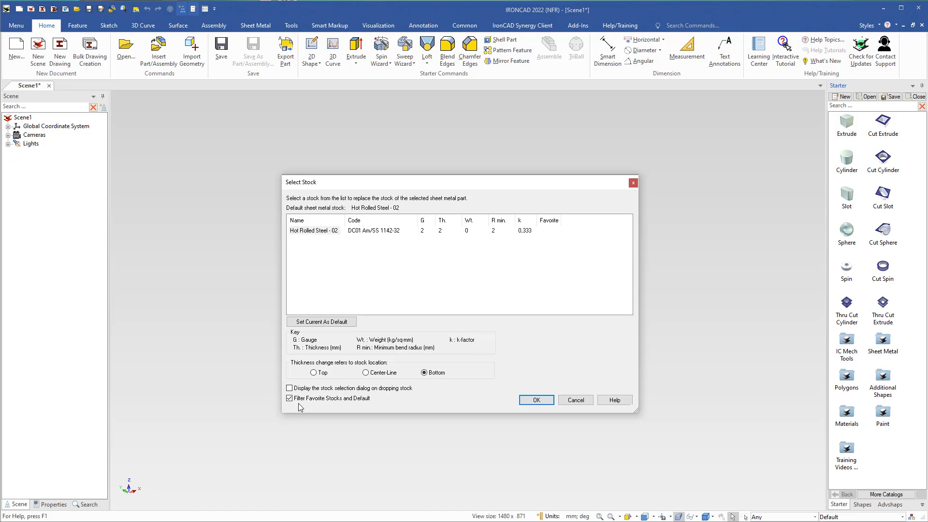
{"action": "left_click", "coordinate": [537, 401]}
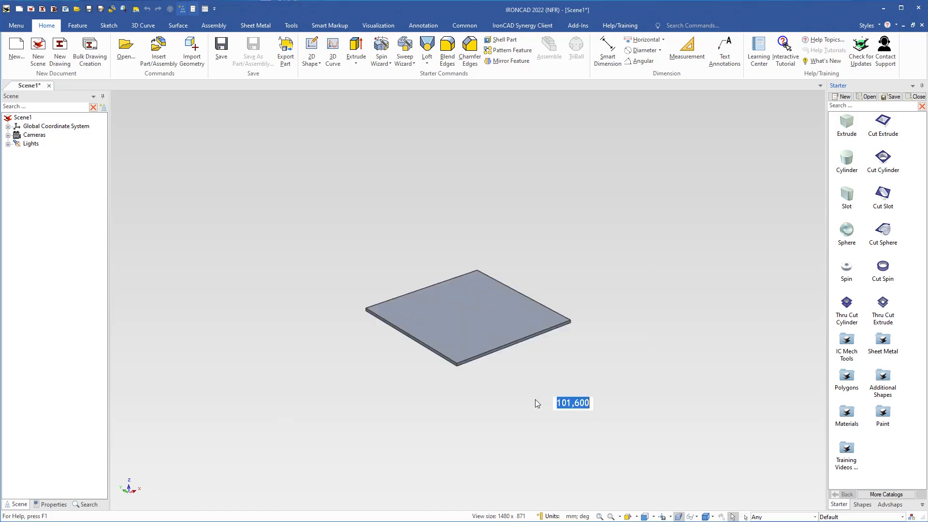
{"action": "left_click", "coordinate": [494, 371]}
- Delete the sheet metal plate from the scene
{"action": "left_click", "coordinate": [481, 331]}
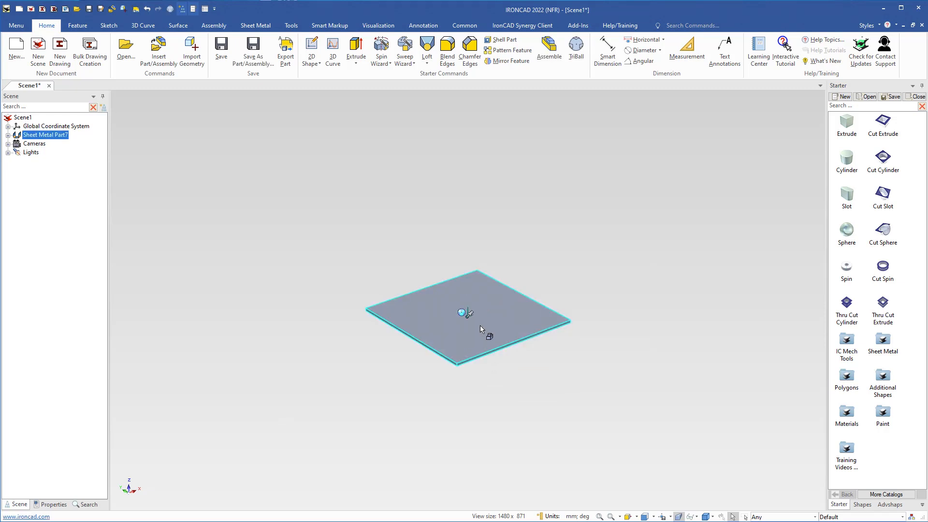
{"action": "key", "text": "Delete"}
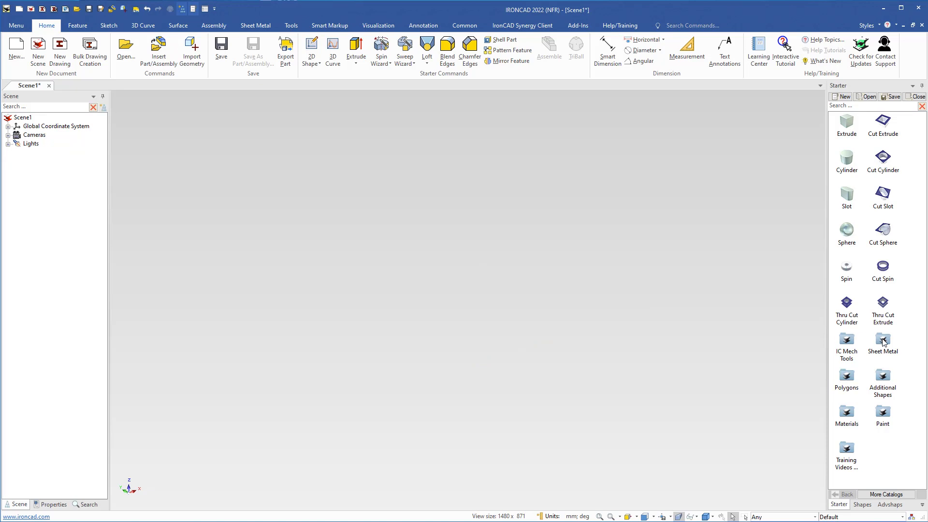
- Insert another Sheet Metal Stock plate with its default size, and remove it from the scene again
{"action": "left_click_drag", "start_coordinate": [884, 342], "coordinate": [486, 345]}
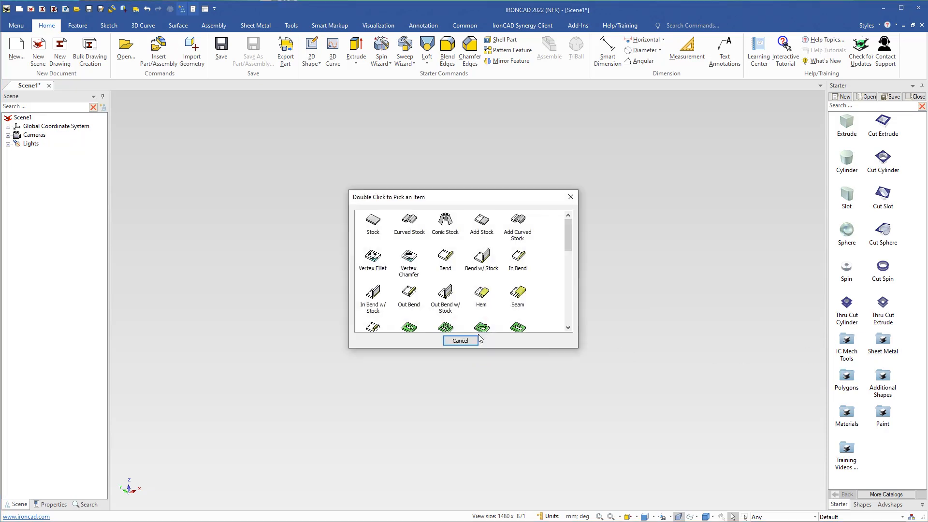
{"action": "double_click", "coordinate": [376, 225]}
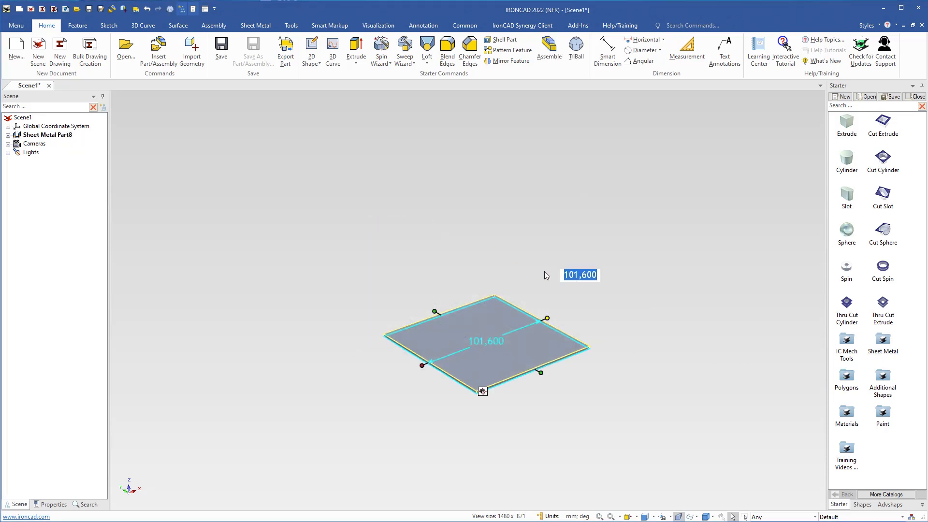
{"action": "key", "text": "Return"}
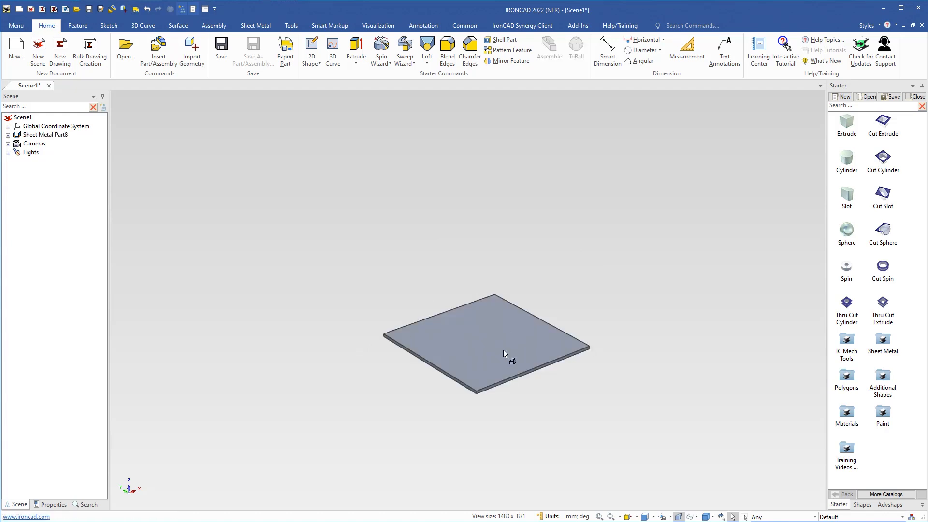
{"action": "left_click", "coordinate": [502, 354]}
{"action": "key", "text": "Delete"}
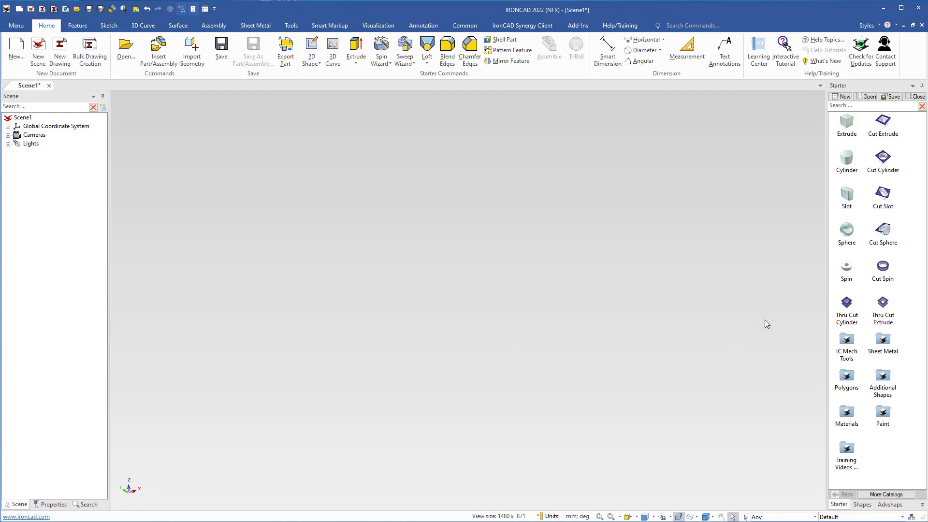
- Insert a Sheet Metal Stock plate into the empty scene, dismissing the stock selection so the default stock is kept
{"action": "left_click_drag", "start_coordinate": [882, 340], "coordinate": [474, 315]}
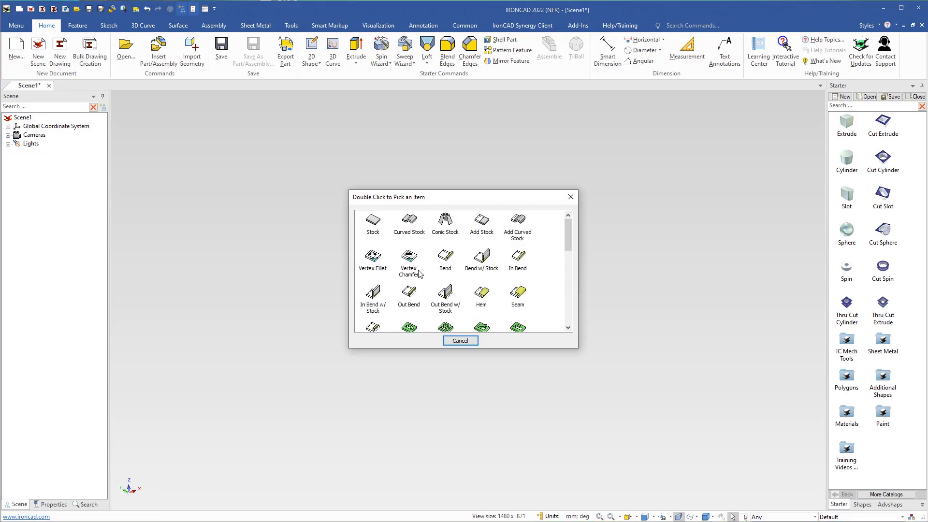
{"action": "left_click", "coordinate": [376, 225]}
{"action": "double_click", "coordinate": [378, 227]}
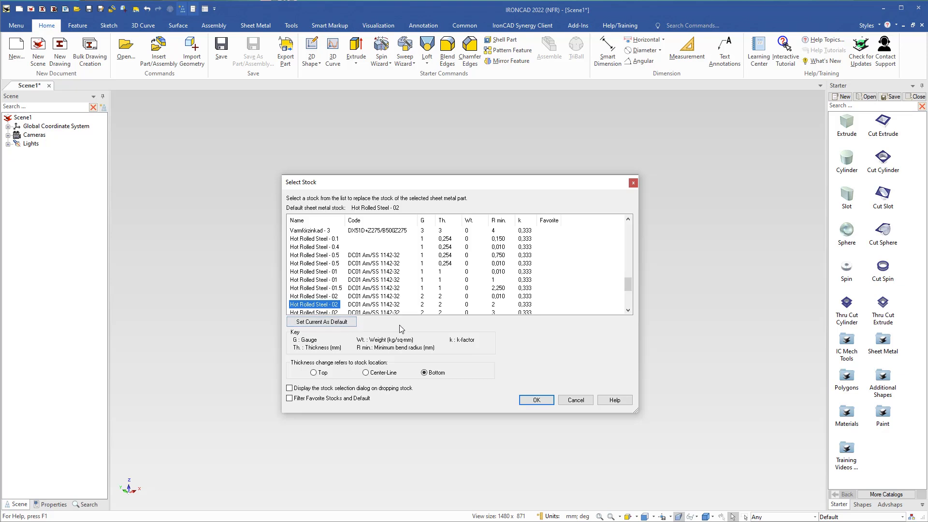
{"action": "left_click", "coordinate": [575, 400]}
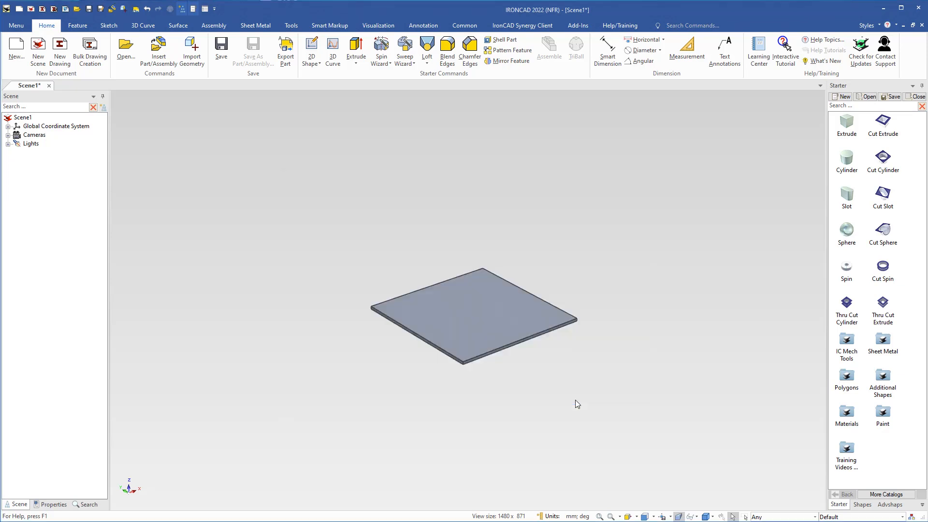
{"action": "left_click", "coordinate": [507, 359]}
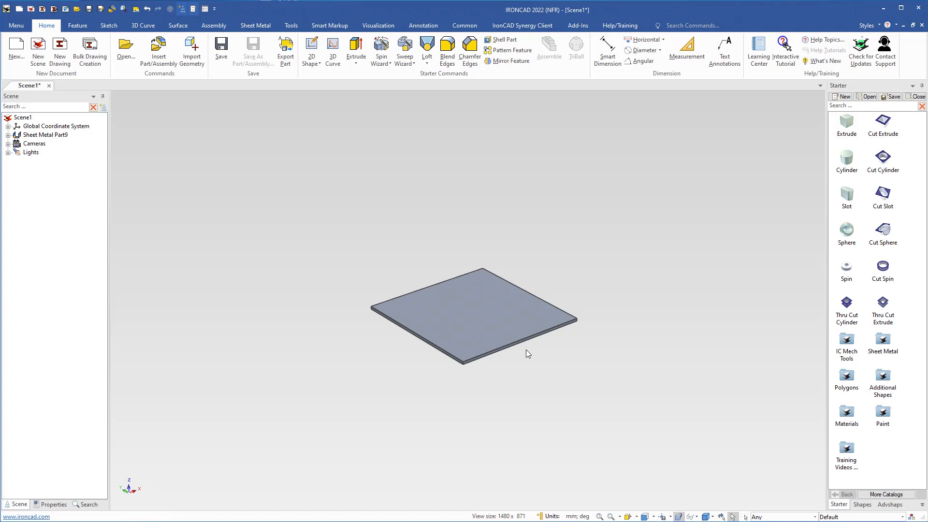
- Review the plate's sheet metal part properties and the list of replacement stocks, leaving both without changes
{"action": "left_click", "coordinate": [488, 335]}
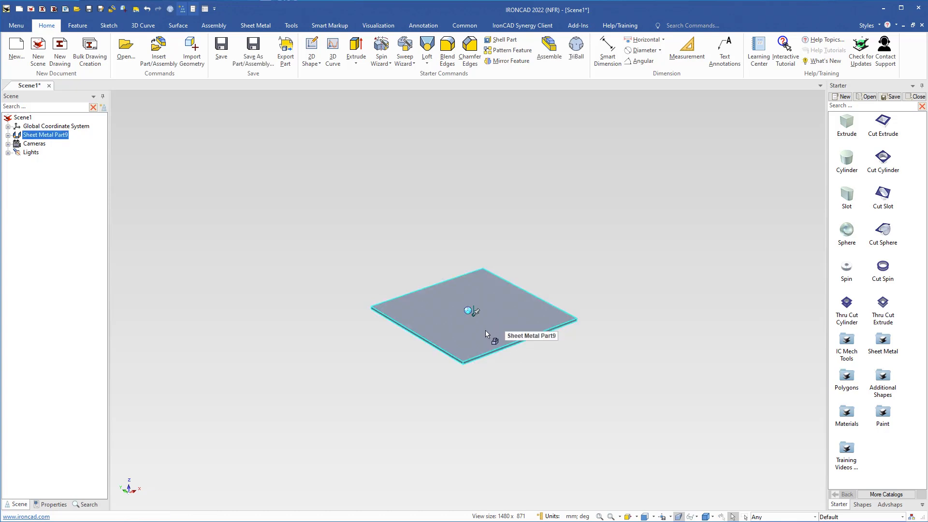
{"action": "right_click", "coordinate": [487, 333]}
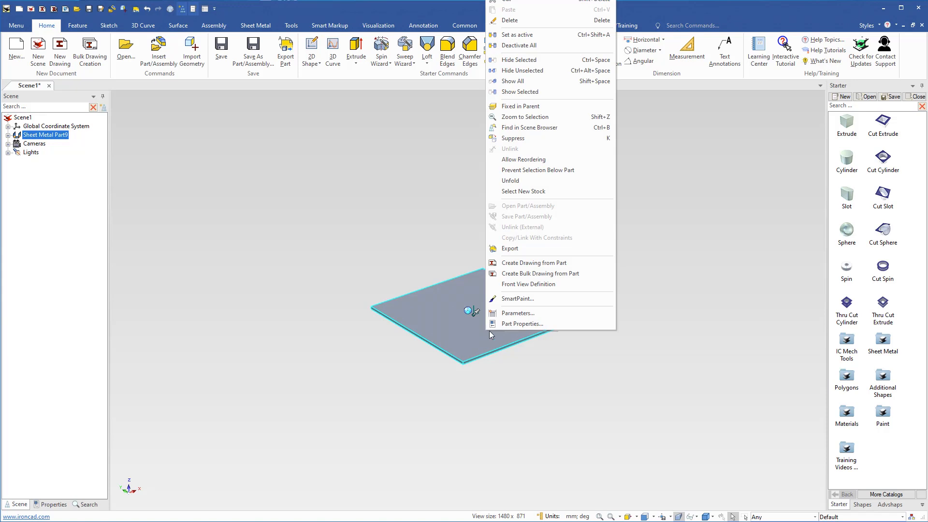
{"action": "left_click", "coordinate": [513, 324]}
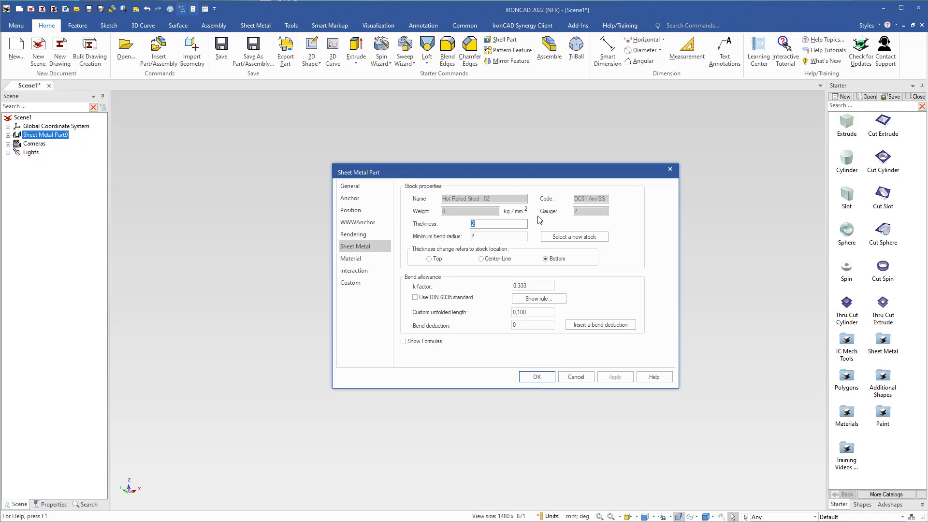
{"action": "left_click", "coordinate": [571, 240]}
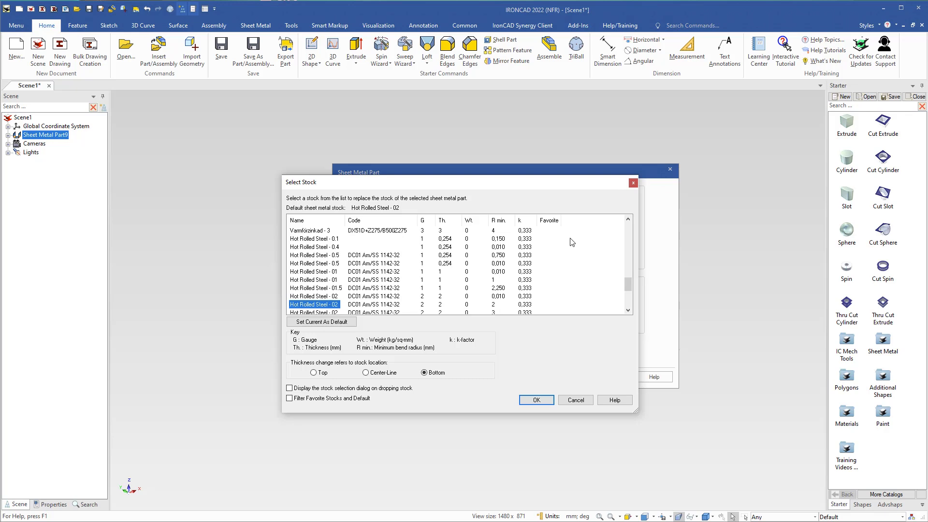
{"action": "left_click", "coordinate": [573, 400]}
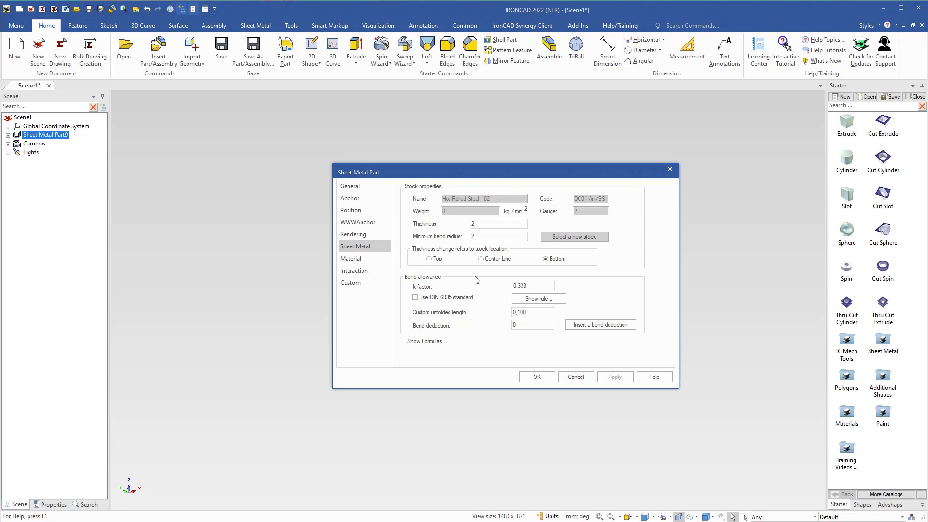
{"action": "left_click", "coordinate": [575, 378]}
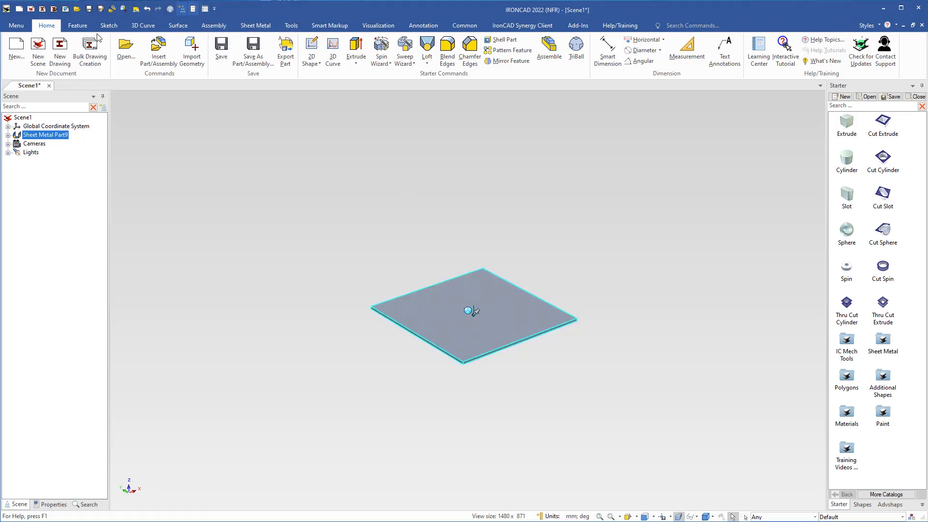
- In the sheet metal stock options, choose Hot Rolled Steel - 01 with thickness 1 and minimum bend radius 1 as the default stock
{"action": "left_click", "coordinate": [16, 25]}
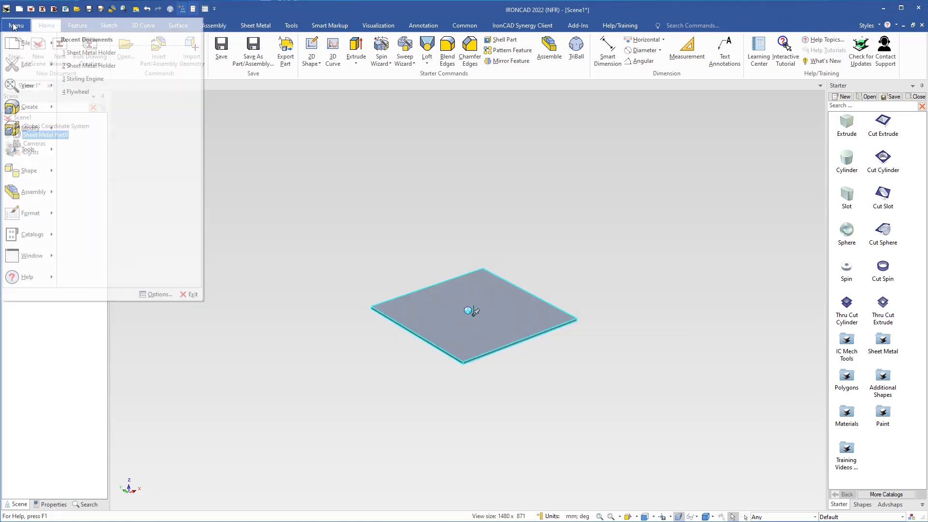
{"action": "left_click", "coordinate": [159, 295]}
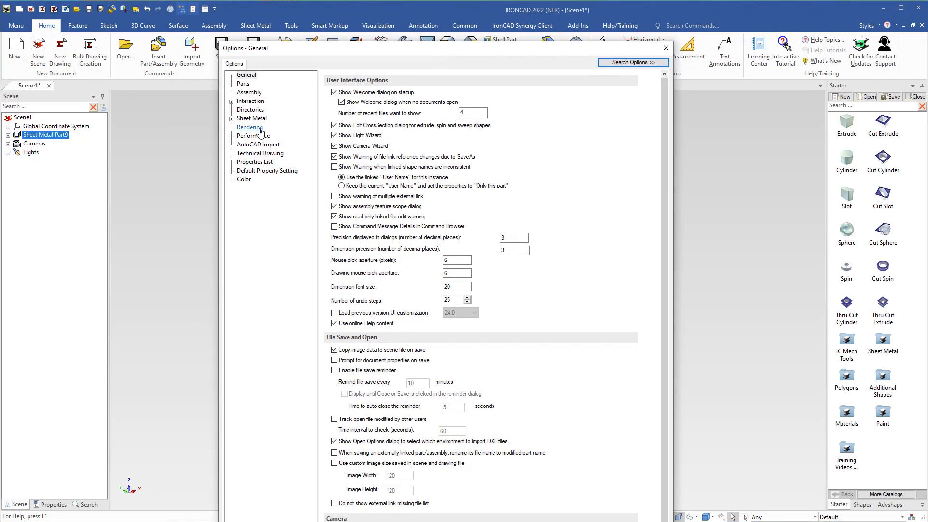
{"action": "left_click", "coordinate": [232, 118]}
{"action": "left_click", "coordinate": [253, 136]}
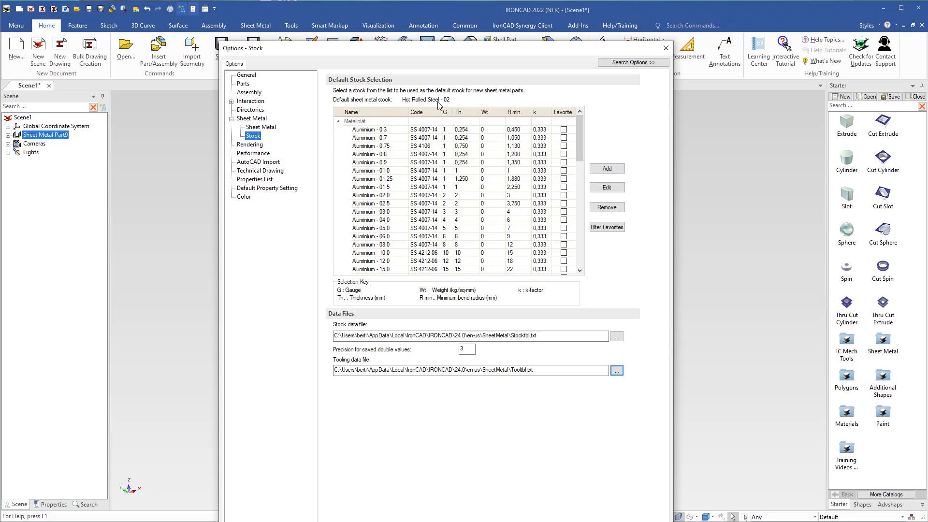
{"action": "left_click_drag", "start_coordinate": [582, 150], "coordinate": [578, 255]}
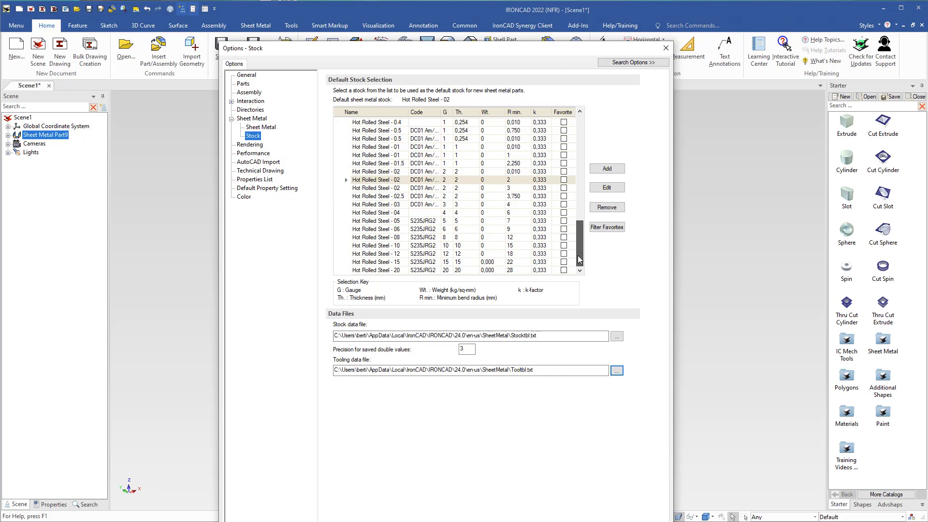
{"action": "left_click", "coordinate": [387, 155]}
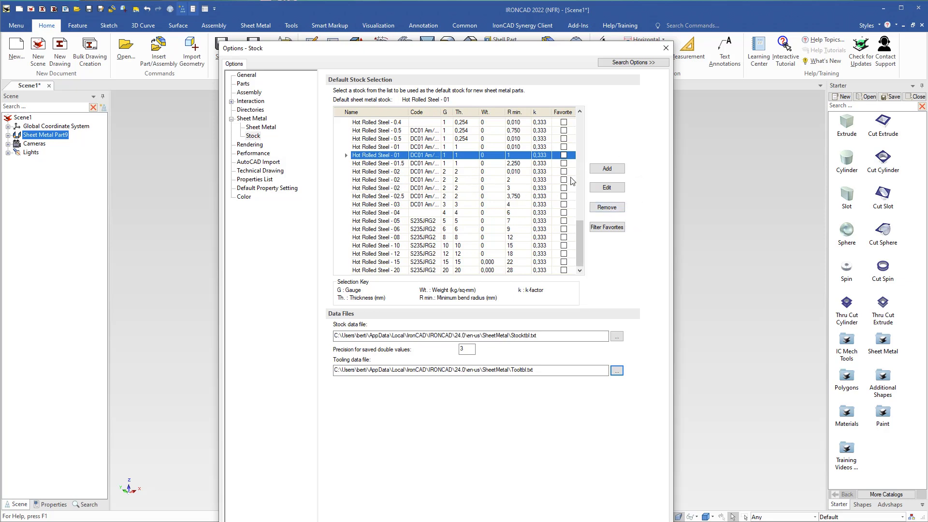
- Examine the forms for adding and editing a stock item without saving, and filter the stock list to favorites
{"action": "left_click", "coordinate": [608, 170]}
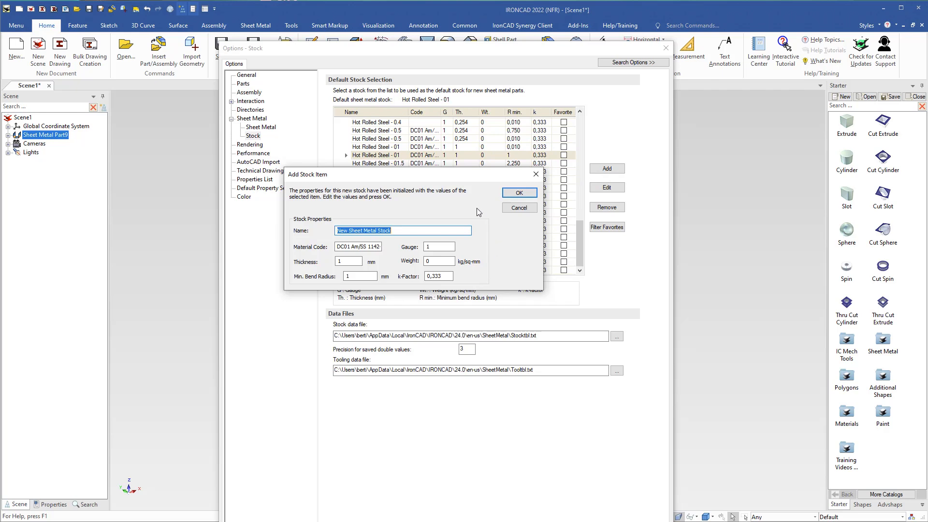
{"action": "left_click", "coordinate": [529, 208]}
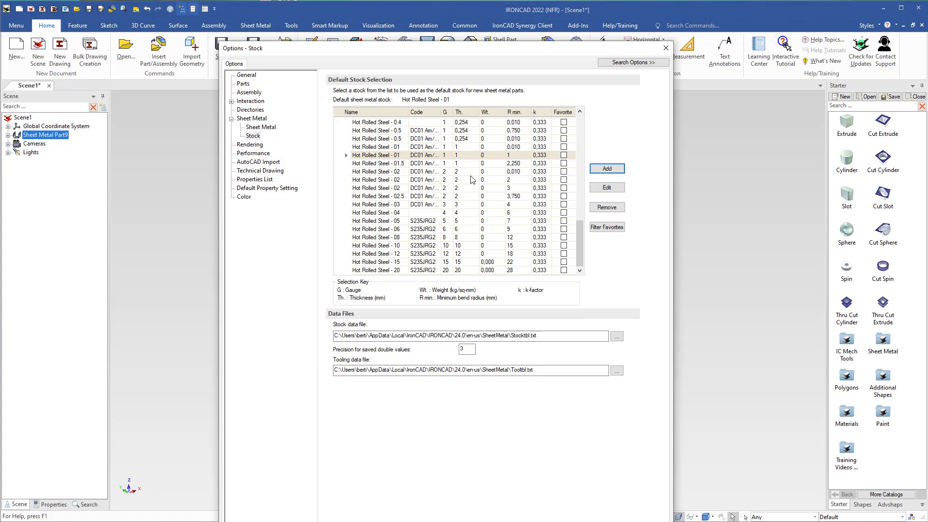
{"action": "left_click", "coordinate": [607, 188]}
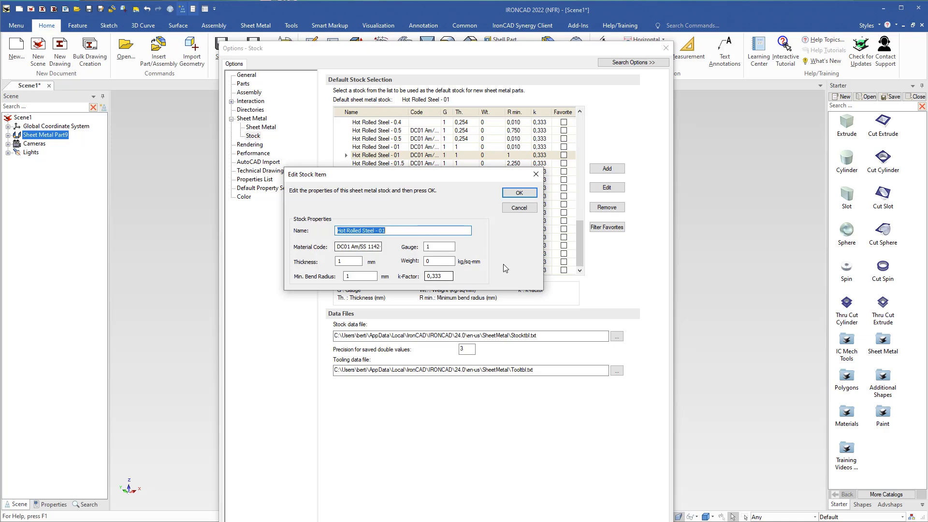
{"action": "left_click", "coordinate": [519, 208]}
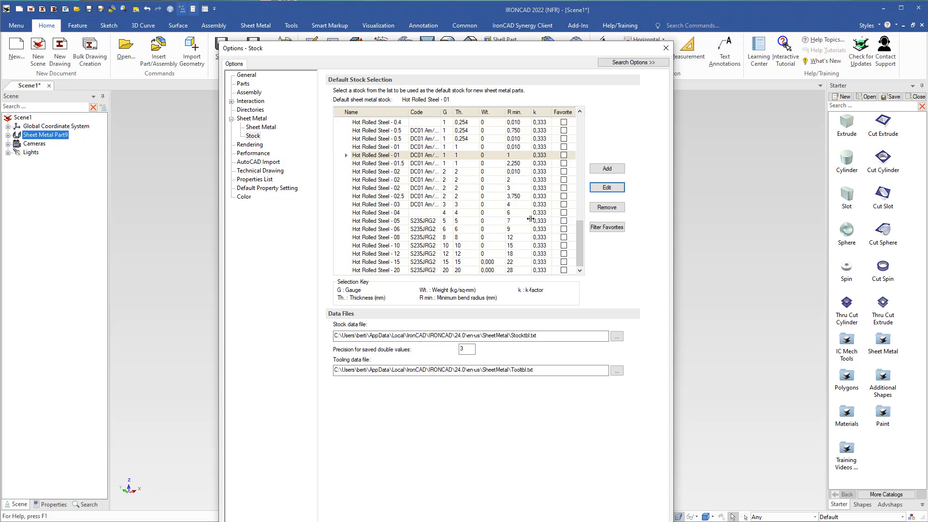
{"action": "left_click", "coordinate": [605, 228]}
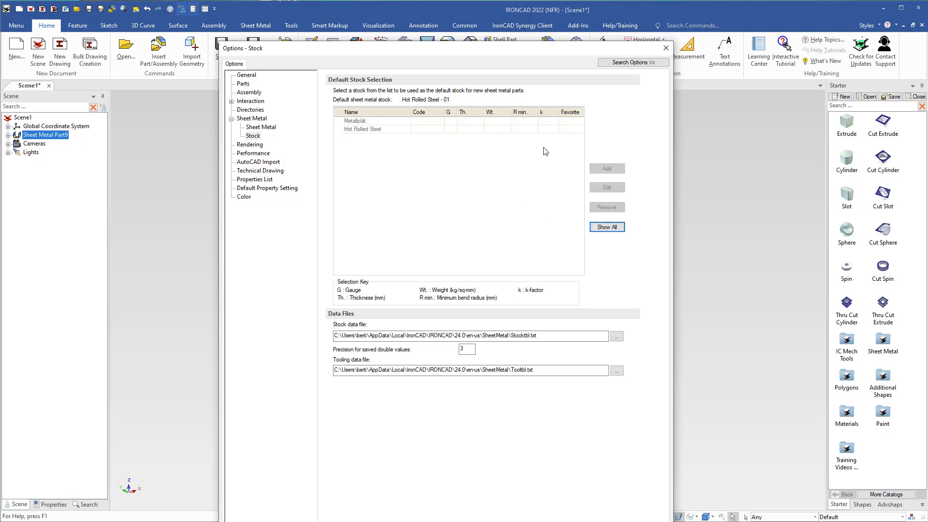
- Mark Hot Rolled Steel - 01 (R min. 1), 02 (R min. 2), 04 and 08 as favorites, and filter the stock list to favorites
{"action": "left_click", "coordinate": [607, 227]}
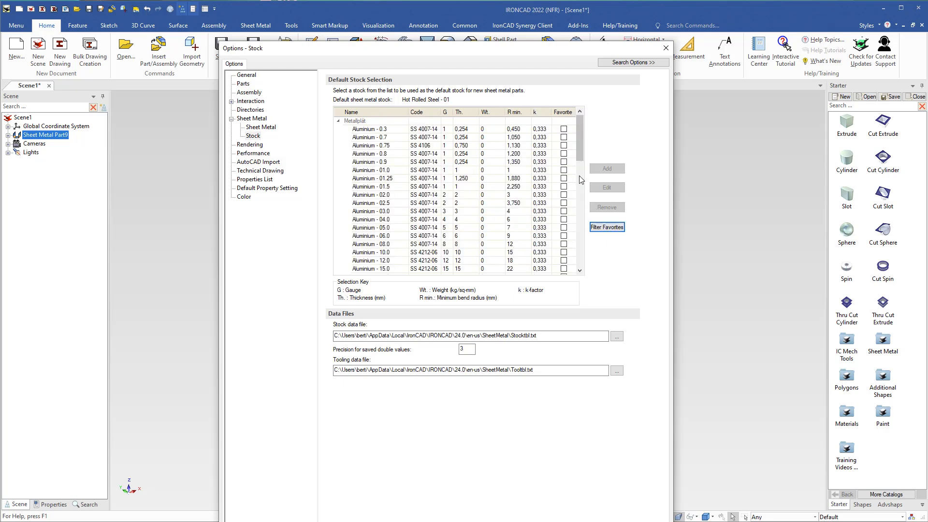
{"action": "left_click_drag", "start_coordinate": [579, 153], "coordinate": [583, 246]}
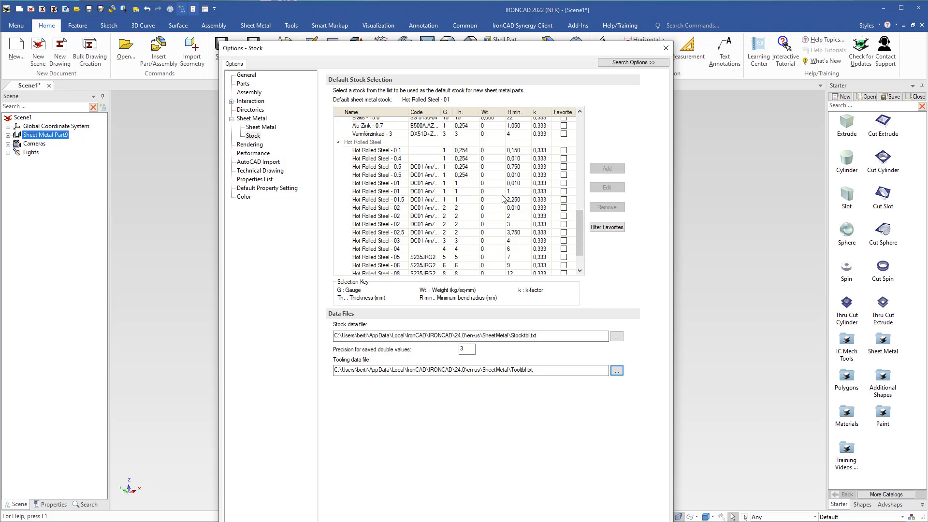
{"action": "left_click", "coordinate": [564, 191]}
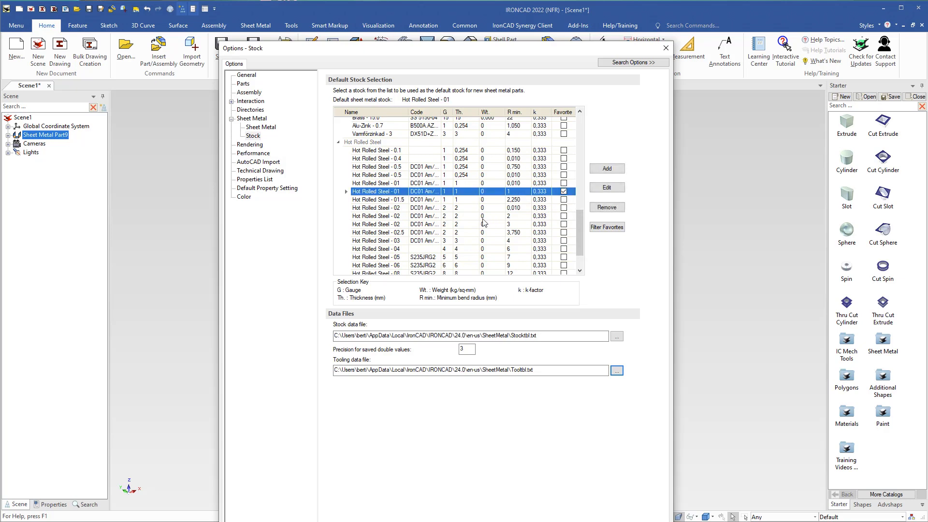
{"action": "left_click", "coordinate": [563, 216]}
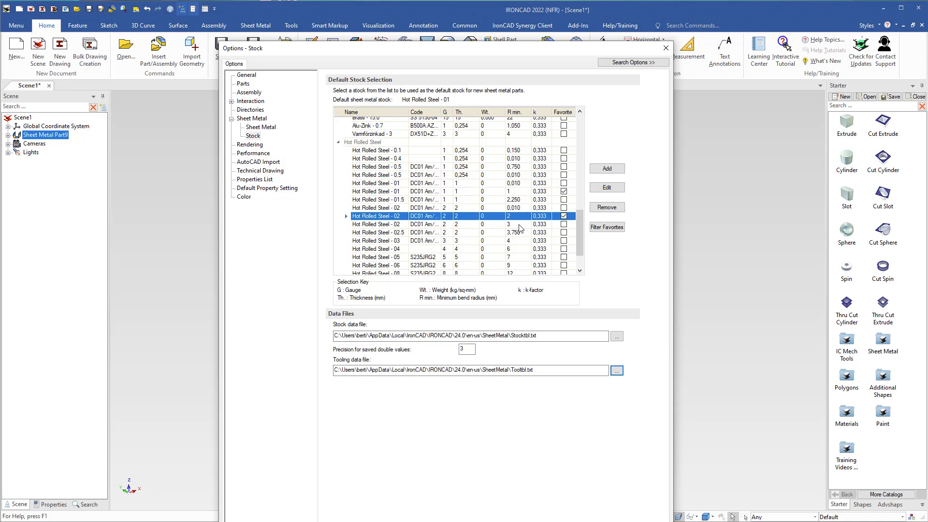
{"action": "left_click", "coordinate": [564, 248]}
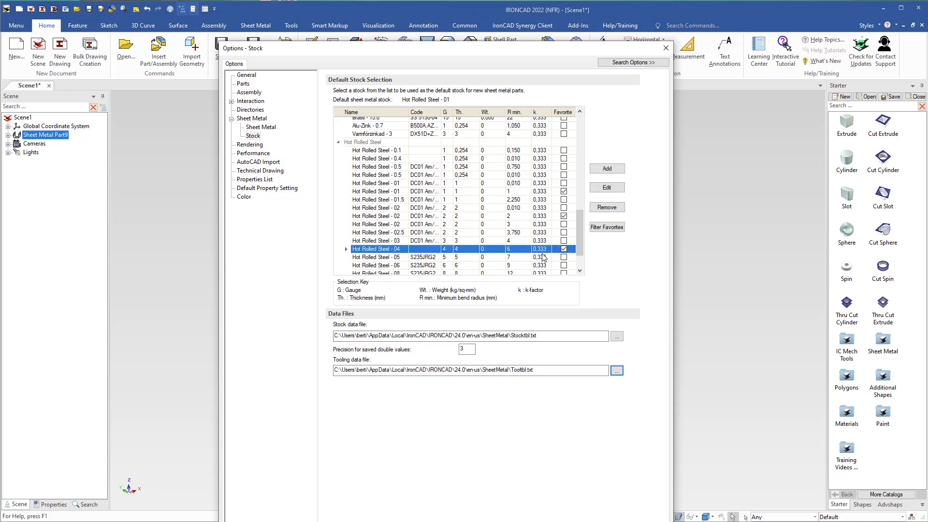
{"action": "scroll", "coordinate": [456, 263], "scroll_direction": "down", "scroll_amount": 1}
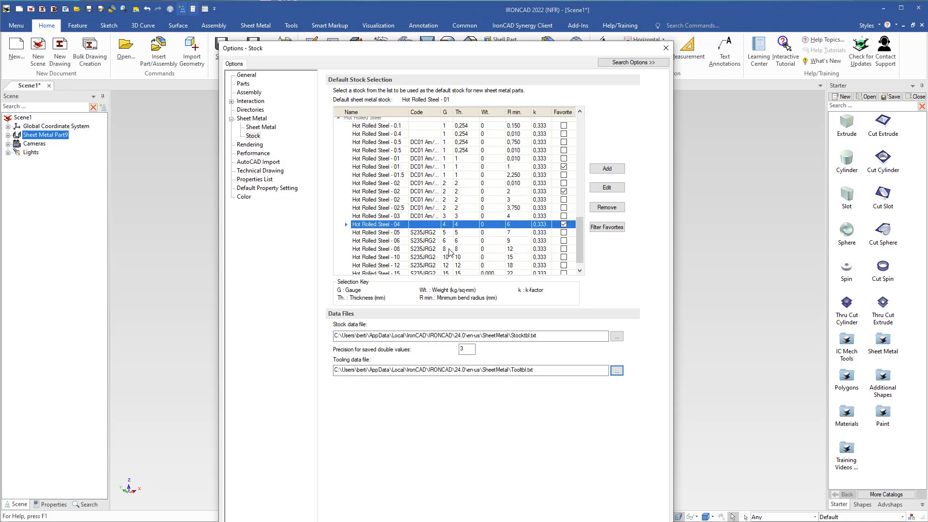
{"action": "left_click", "coordinate": [563, 249]}
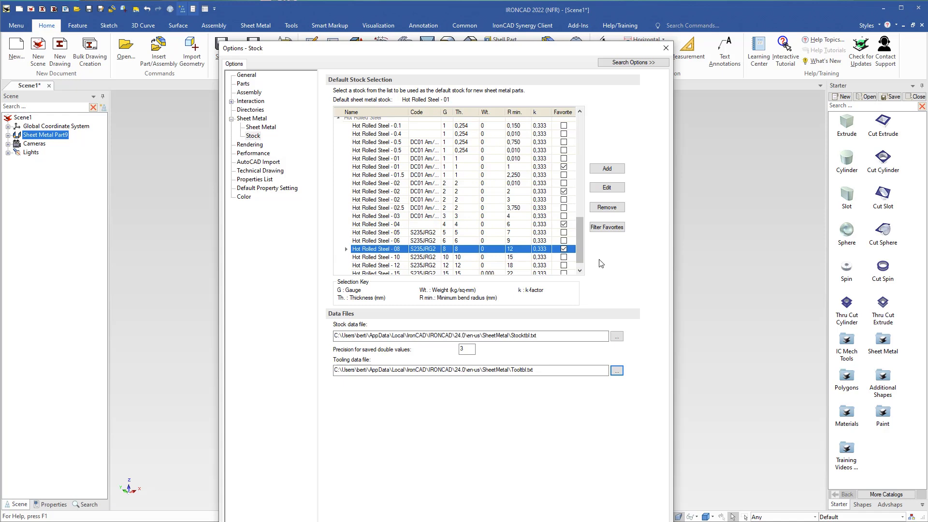
{"action": "left_click", "coordinate": [607, 227]}
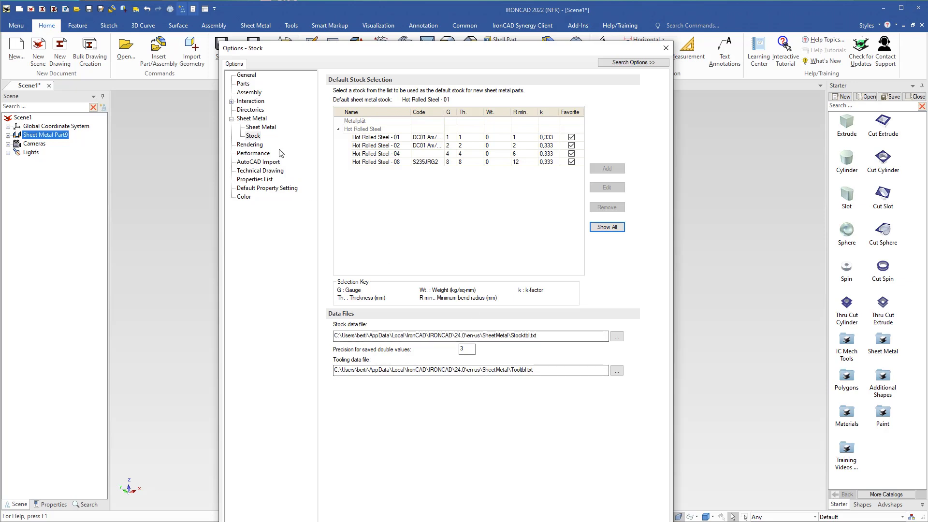
- Set the new sheet metal part size to length 200 and width 200 in the options, and apply the changes
{"action": "left_click", "coordinate": [269, 129]}
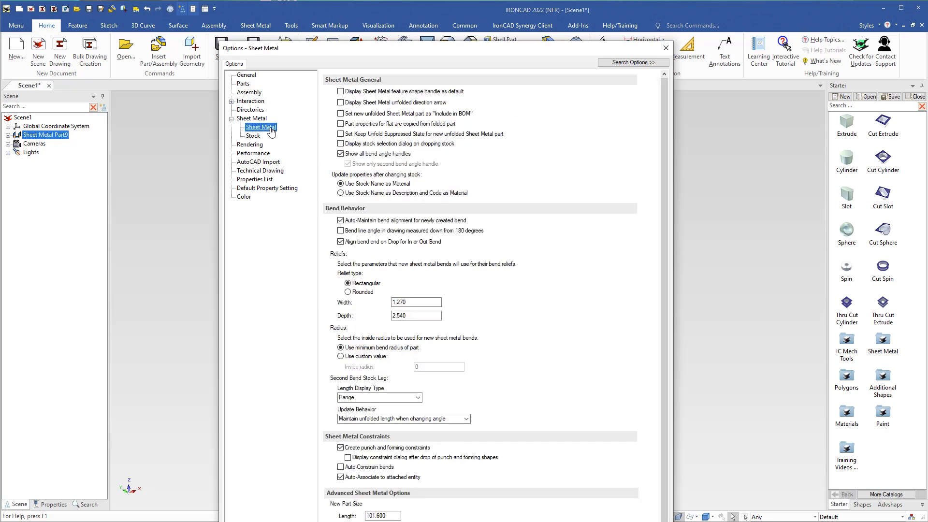
{"action": "left_click_drag", "start_coordinate": [349, 0], "coordinate": [358, 0]}
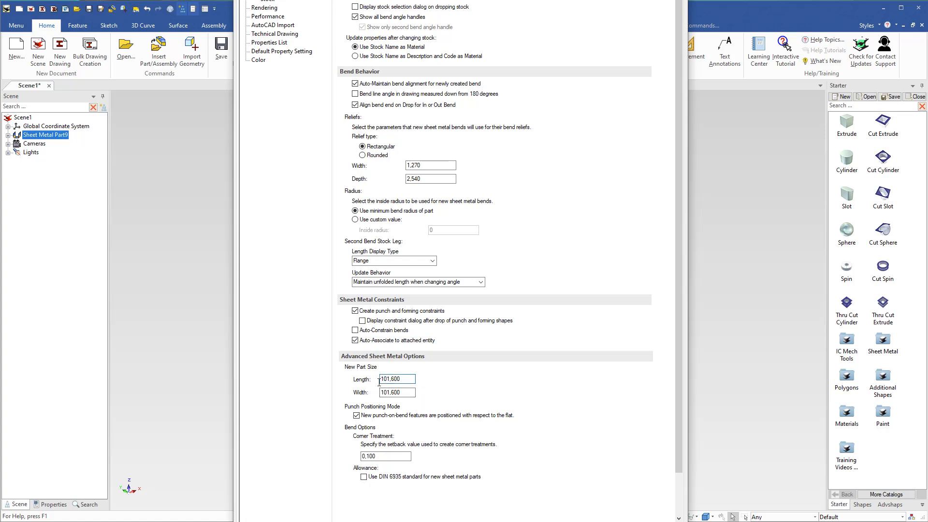
{"action": "left_click_drag", "start_coordinate": [411, 379], "coordinate": [368, 380]}
{"action": "type", "text": "2"}
{"action": "left_click_drag", "start_coordinate": [404, 394], "coordinate": [355, 383]}
{"action": "type", "text": "2"}
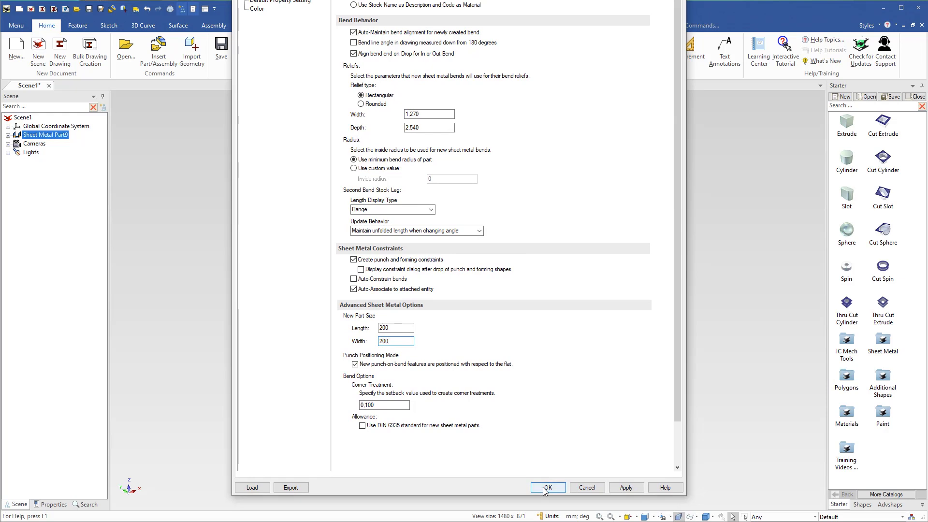
{"action": "left_click", "coordinate": [547, 487]}
- Delete the existing sheet metal plate from the scene
{"action": "left_click", "coordinate": [605, 337]}
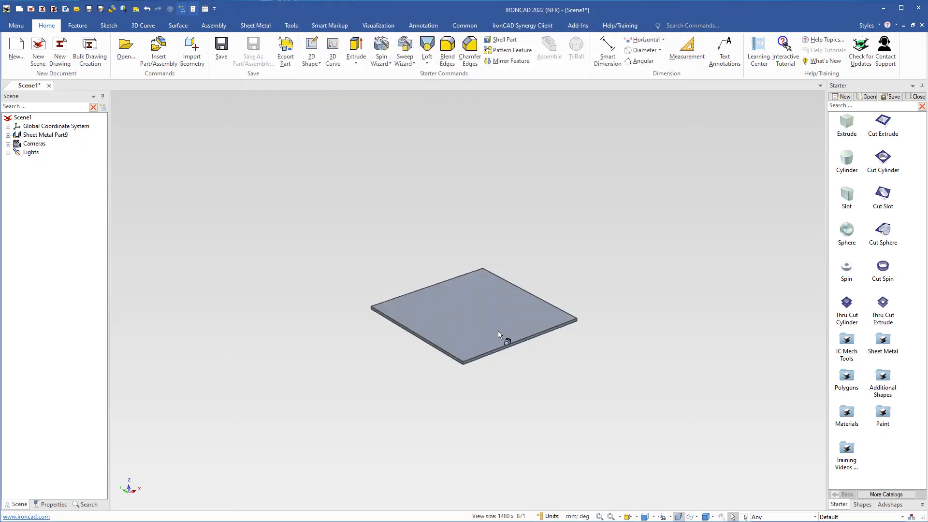
{"action": "left_click", "coordinate": [499, 334]}
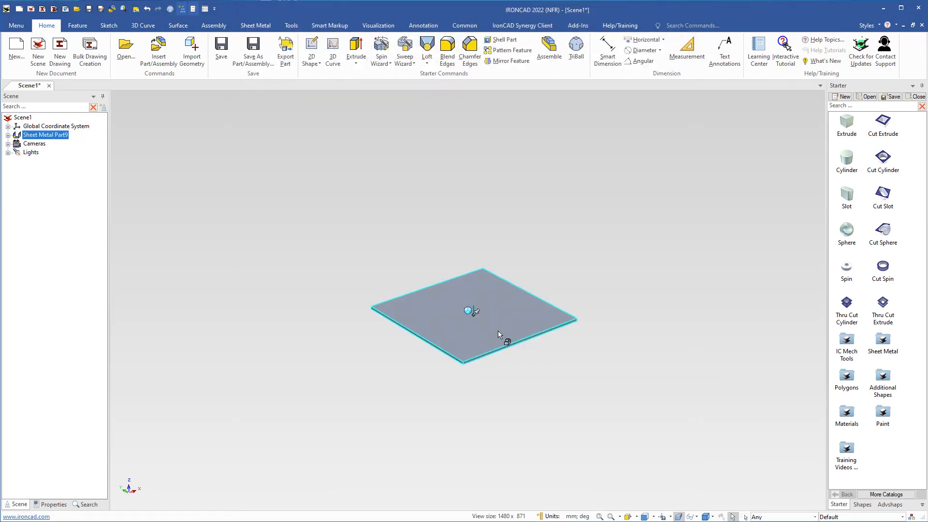
{"action": "key", "text": "Delete"}
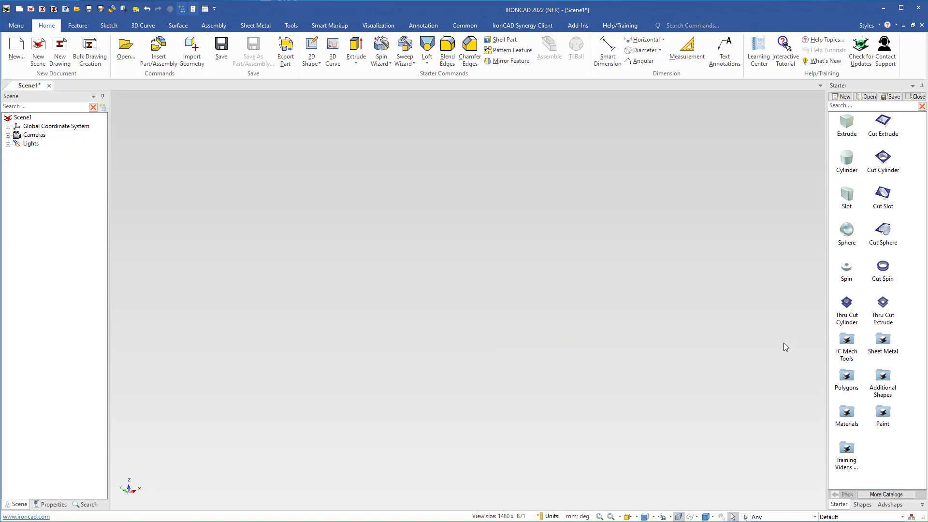
- Insert a Sheet Metal Stock plate to try the new part size, and delete it again
{"action": "left_click_drag", "start_coordinate": [884, 344], "coordinate": [457, 324]}
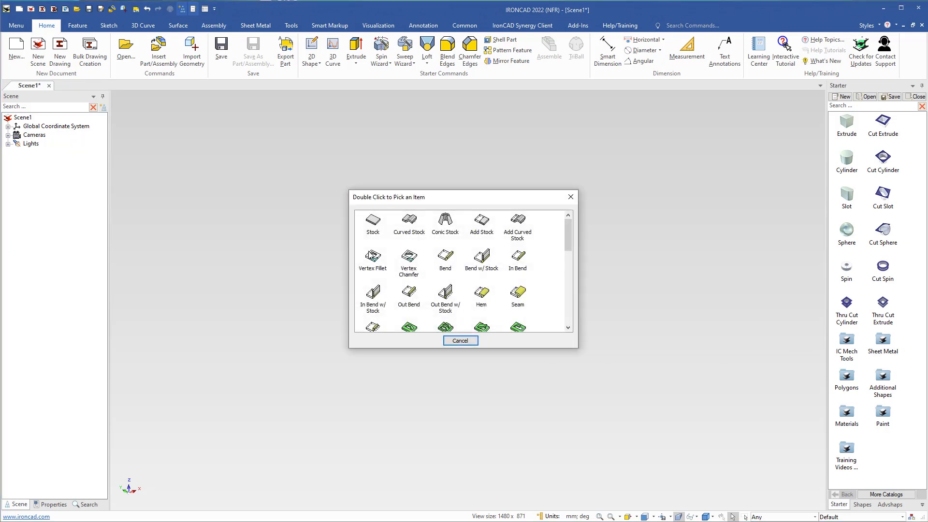
{"action": "double_click", "coordinate": [372, 220]}
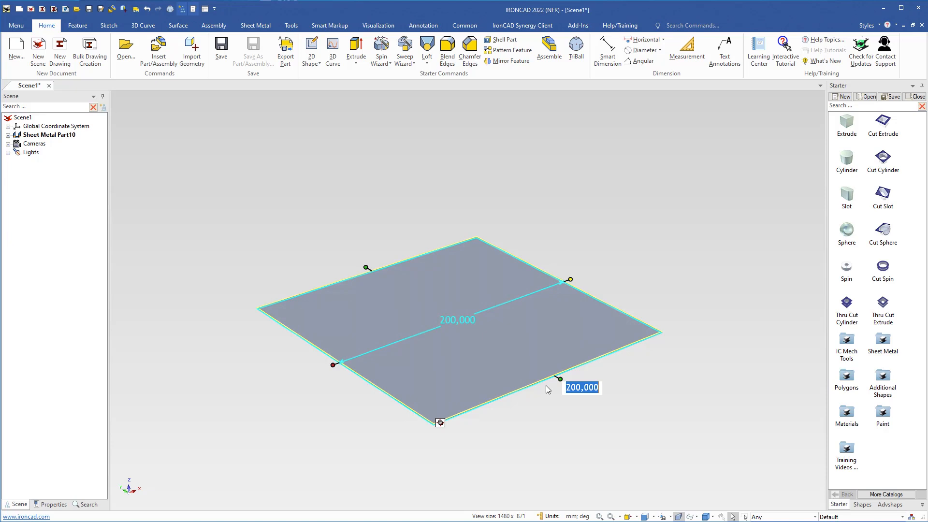
{"action": "left_click", "coordinate": [646, 280]}
{"action": "left_click", "coordinate": [508, 361]}
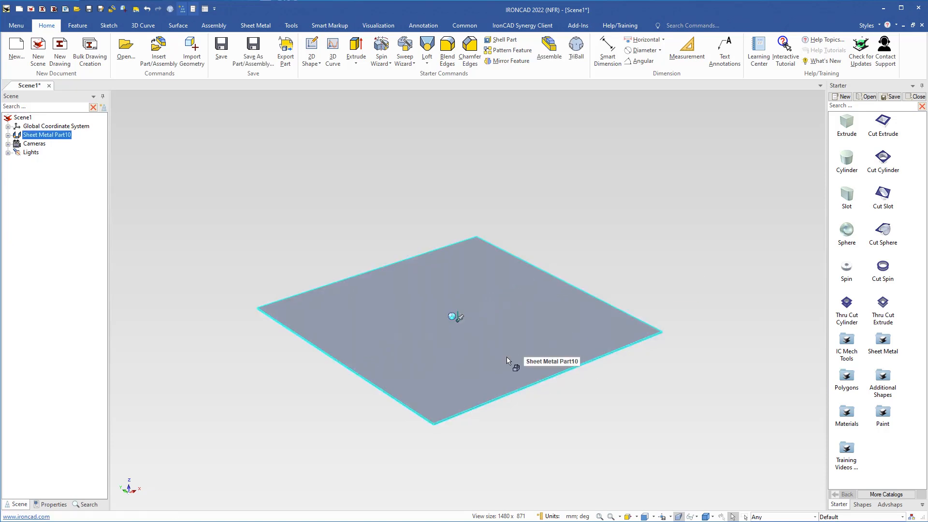
{"action": "key", "text": "Delete"}
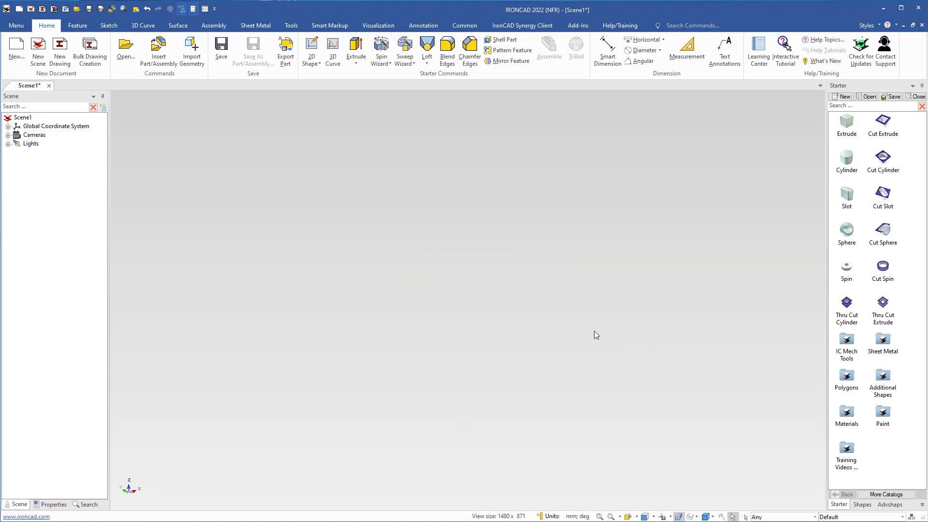
- Insert a Sheet Metal Stock plate and set Hot Rolled Steel - 02 with thickness 2 and minimum bend radius 2 as the default stock
{"action": "left_click_drag", "start_coordinate": [886, 341], "coordinate": [477, 342]}
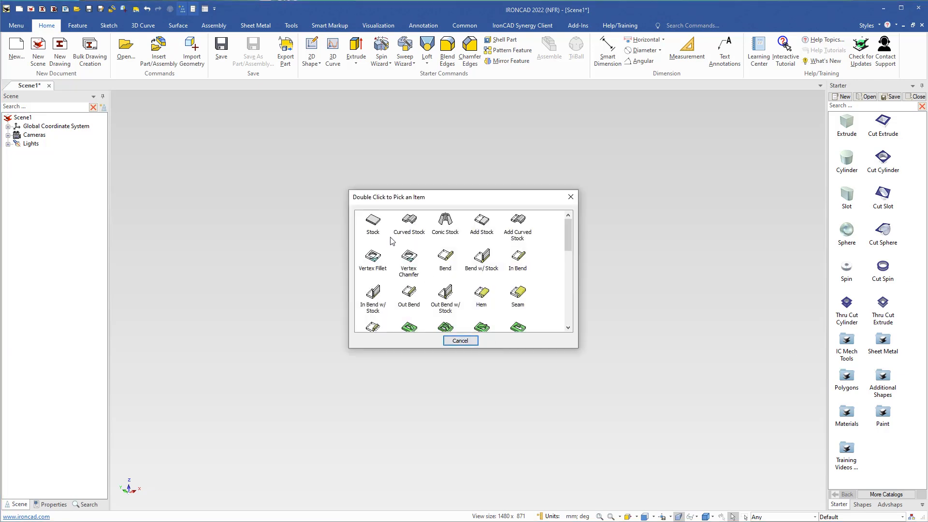
{"action": "double_click", "coordinate": [378, 224]}
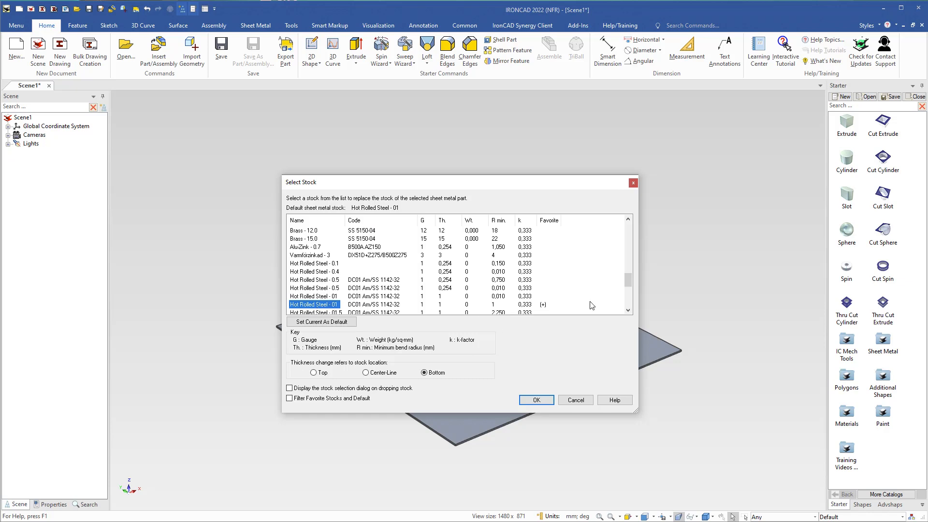
{"action": "left_click_drag", "start_coordinate": [631, 283], "coordinate": [628, 290]}
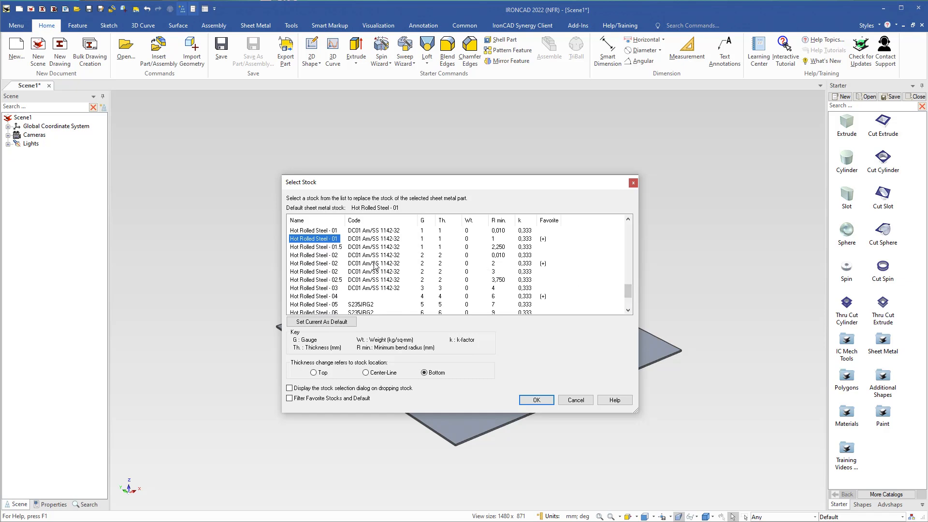
{"action": "left_click", "coordinate": [321, 265]}
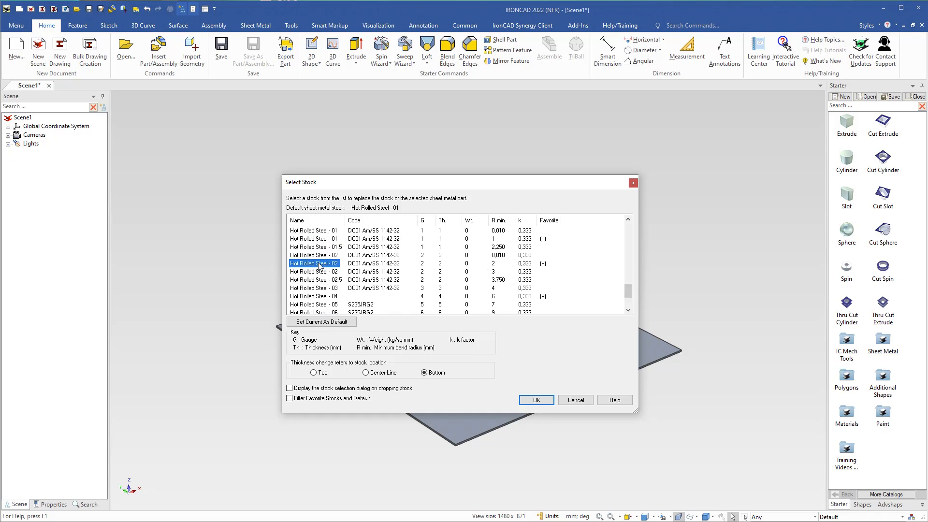
{"action": "left_click", "coordinate": [311, 323]}
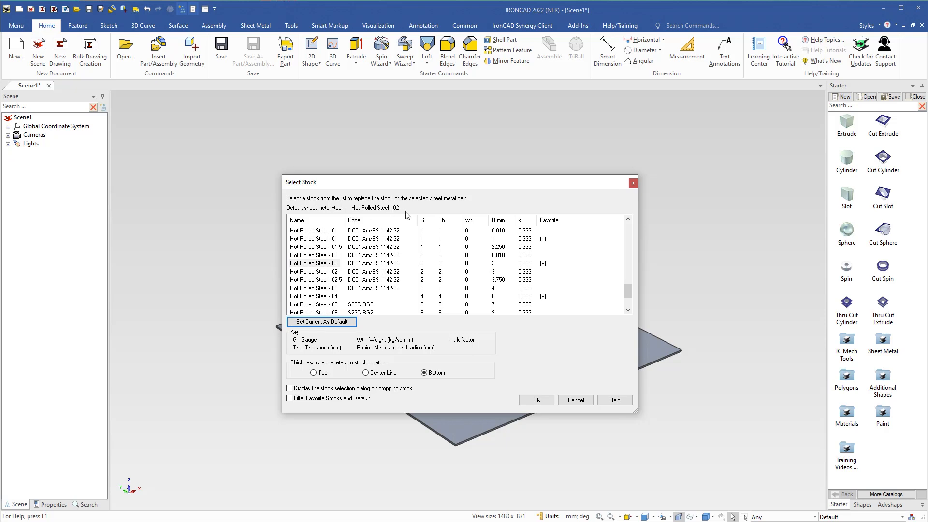
- Filter the stock selection to favorites and the default, and finish placing the plate
{"action": "left_click", "coordinate": [289, 399]}
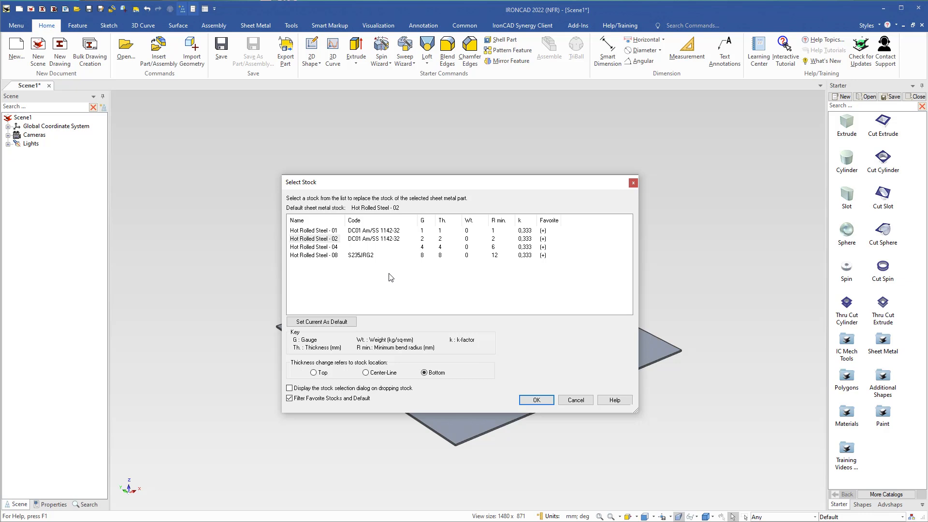
{"action": "left_click", "coordinate": [535, 401]}
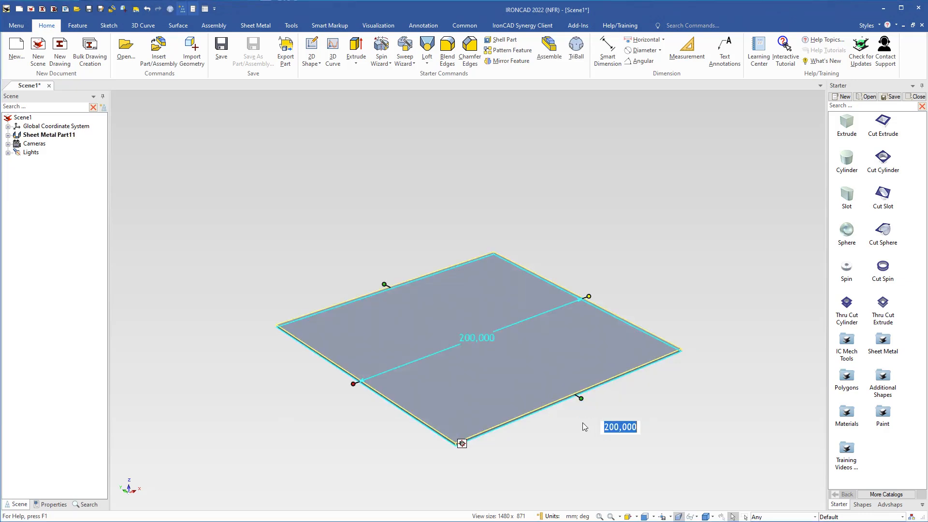
{"action": "left_click", "coordinate": [559, 418]}
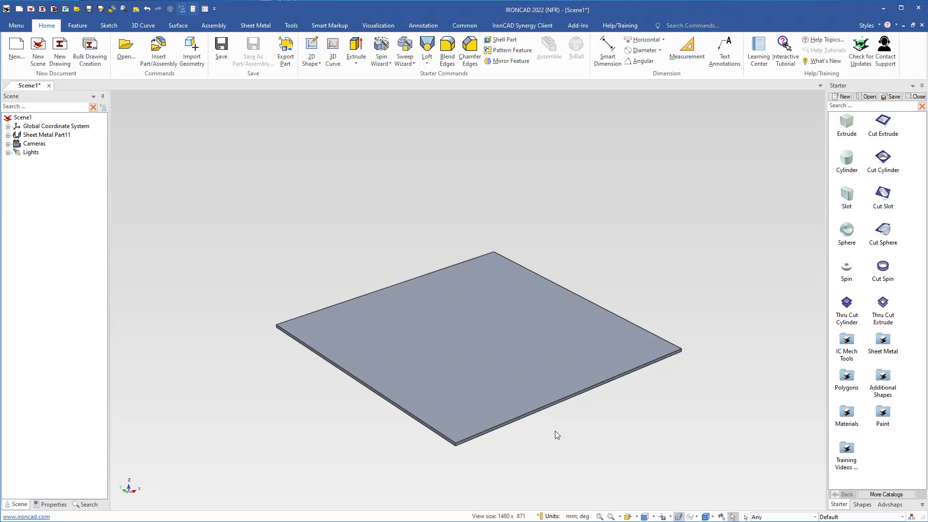
- Add an Add Curved Stock shape to the front edge of the plate
{"action": "middle_click_drag", "start_coordinate": [554, 431], "coordinate": [510, 365]}
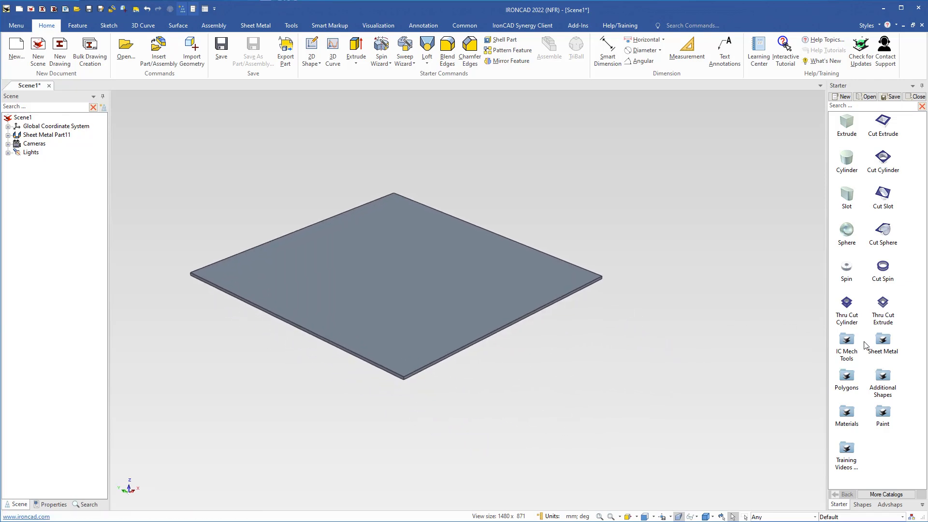
{"action": "left_click_drag", "start_coordinate": [881, 343], "coordinate": [498, 315]}
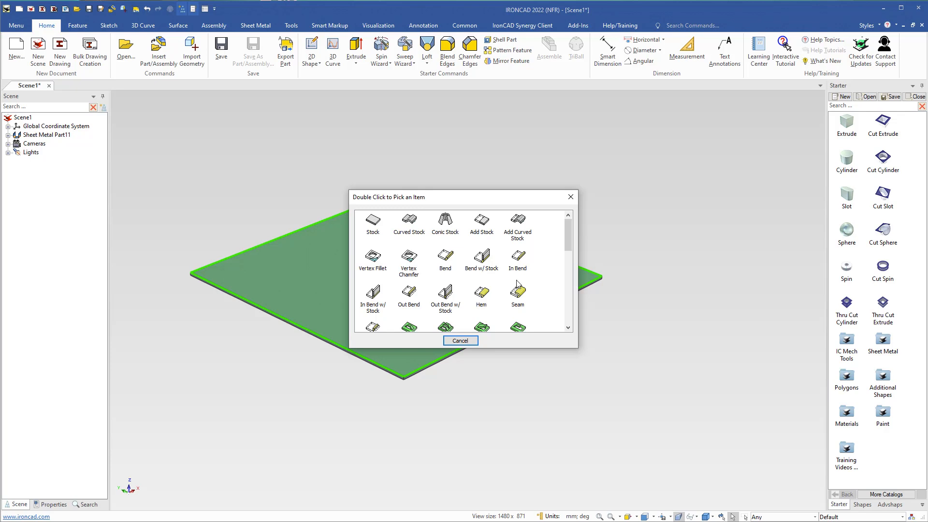
{"action": "double_click", "coordinate": [520, 222]}
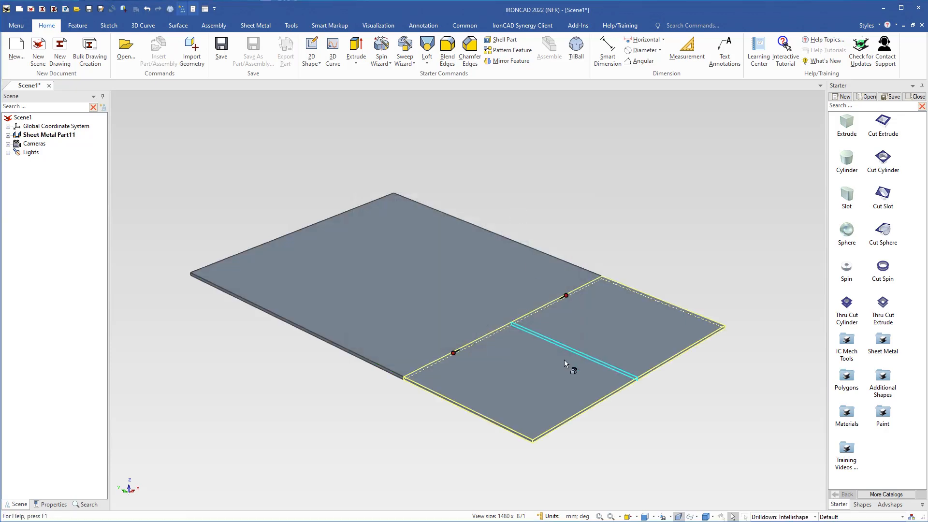
- Edit the cross-section of the added curved stock and shorten its profile line to about 45.75 mm
{"action": "scroll", "coordinate": [535, 342], "scroll_direction": "up", "scroll_amount": 3}
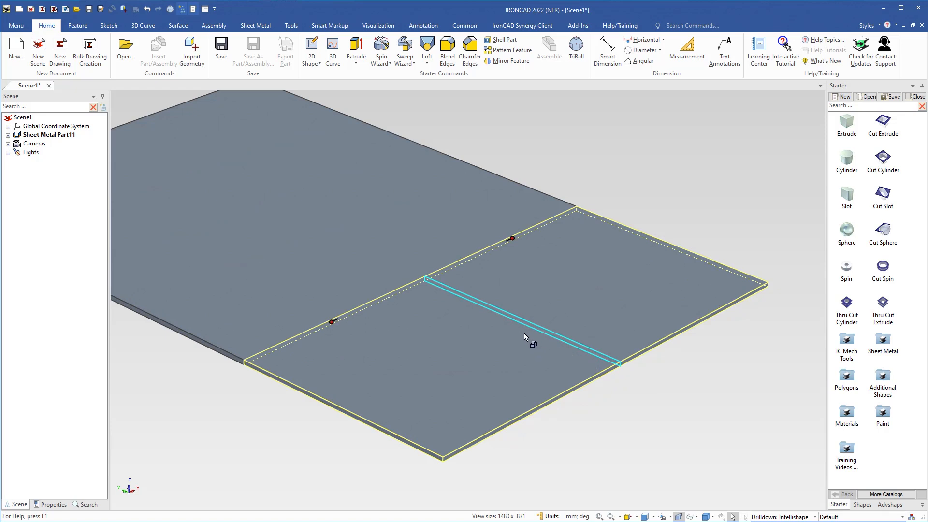
{"action": "right_click", "coordinate": [524, 332]}
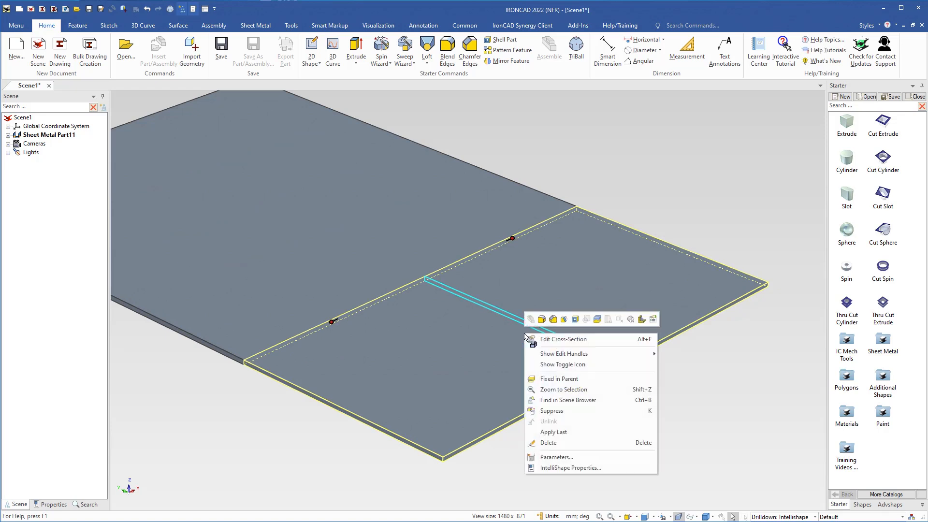
{"action": "left_click", "coordinate": [551, 341]}
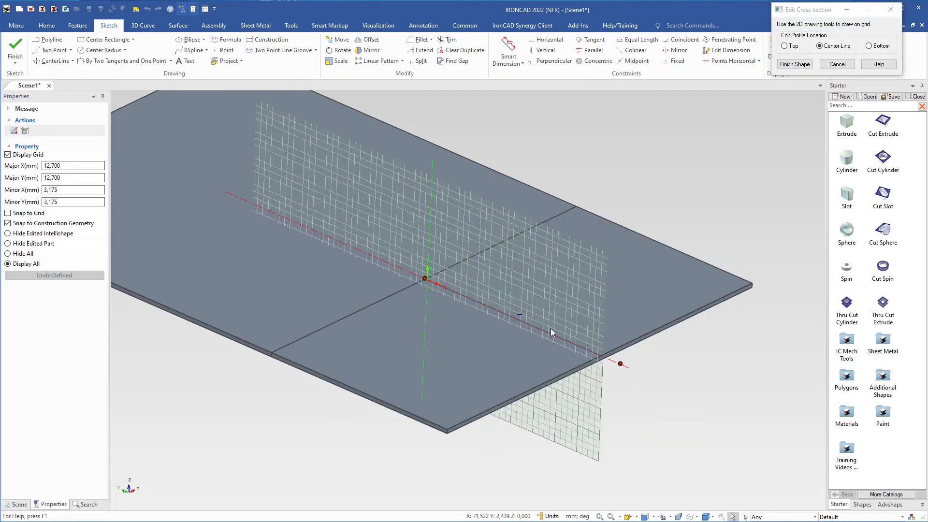
{"action": "left_click", "coordinate": [553, 338]}
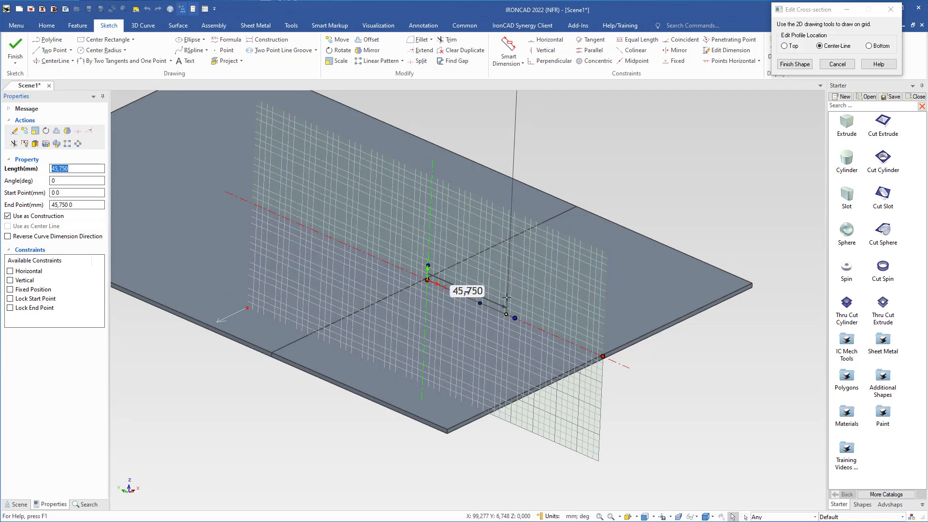
{"action": "left_click_drag", "start_coordinate": [507, 297], "coordinate": [507, 299]}
- Extend the cross-section profile from its line's free end with three Polyline segments: sloping up, horizontal, and sloping back down to the horizontal axis
{"action": "mouse_move", "coordinate": [563, 351]}
{"action": "middle_mouse_down"}
{"action": "mouse_move", "coordinate": [582, 349]}
{"action": "mouse_move", "coordinate": [574, 351]}
{"action": "middle_mouse_up"}
{"action": "left_click", "coordinate": [48, 39]}
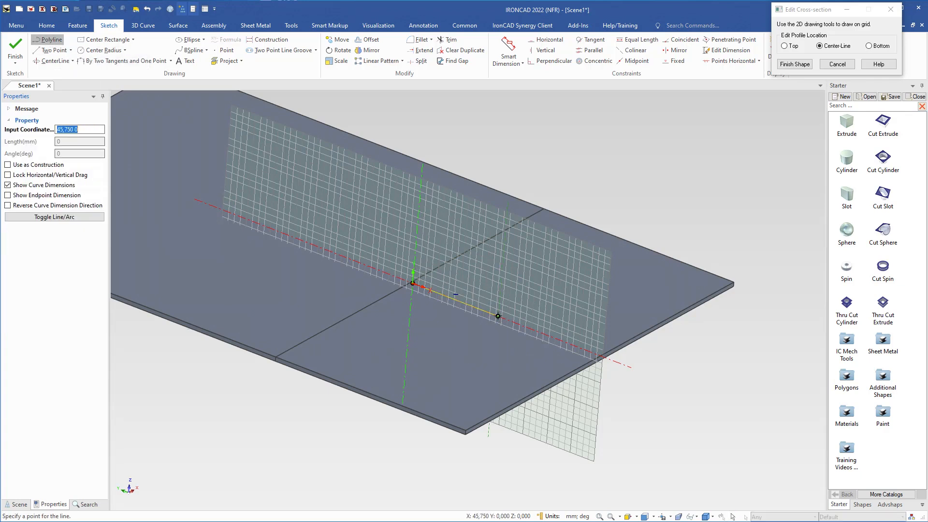
{"action": "left_click", "coordinate": [498, 316]}
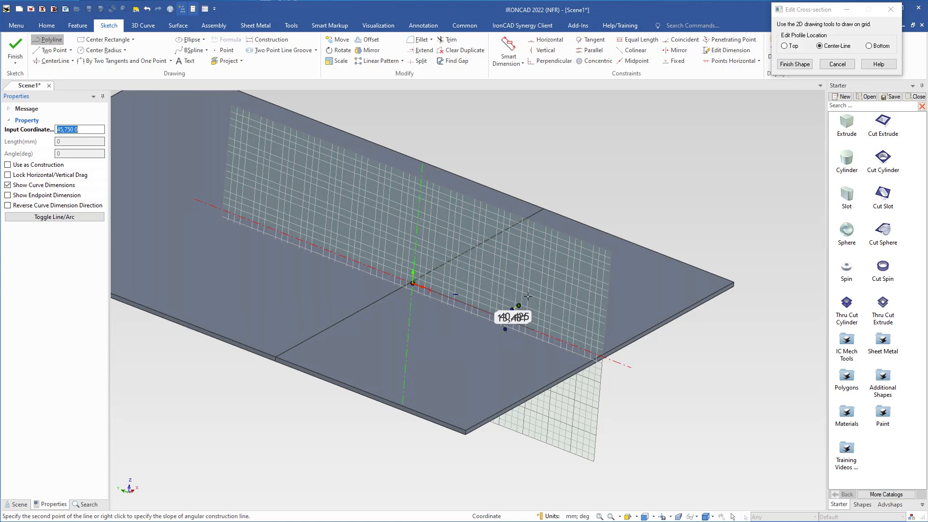
{"action": "left_click", "coordinate": [575, 254]}
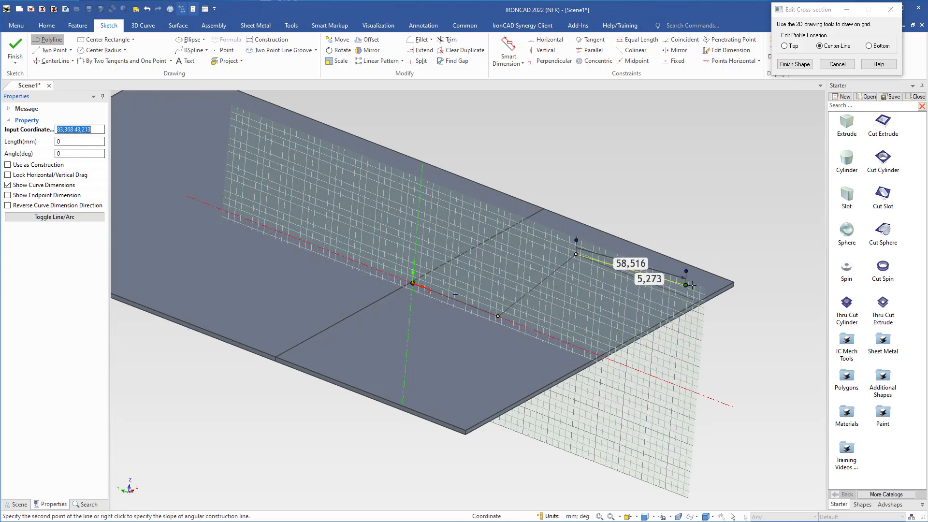
{"action": "left_click", "coordinate": [725, 312]}
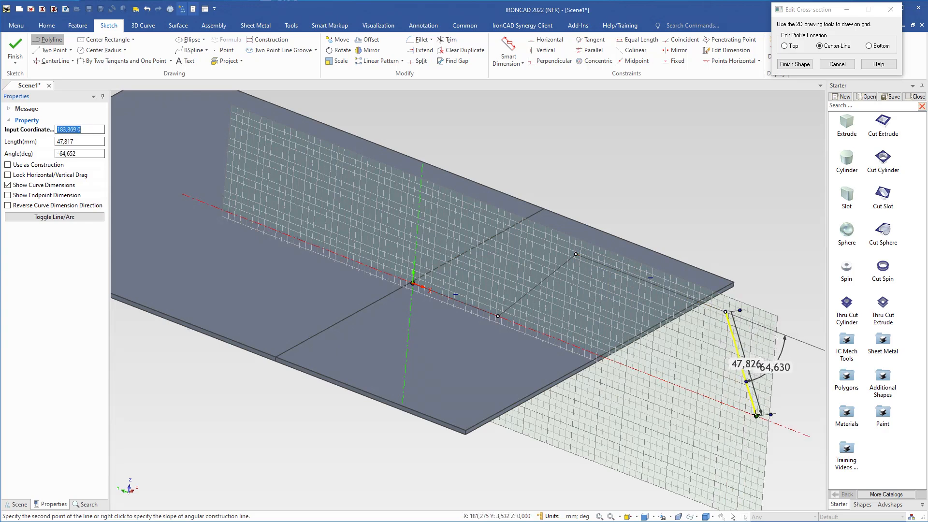
{"action": "left_click", "coordinate": [756, 415]}
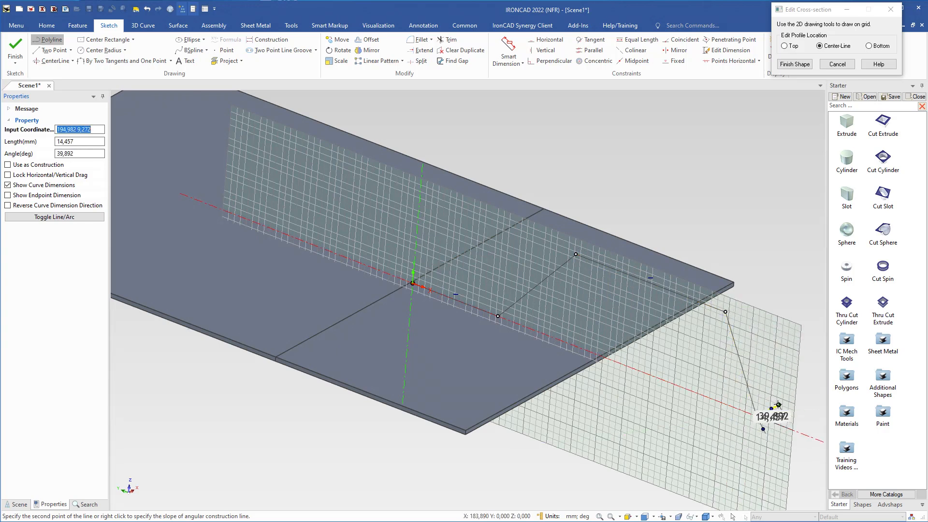
{"action": "key", "text": "Escape"}
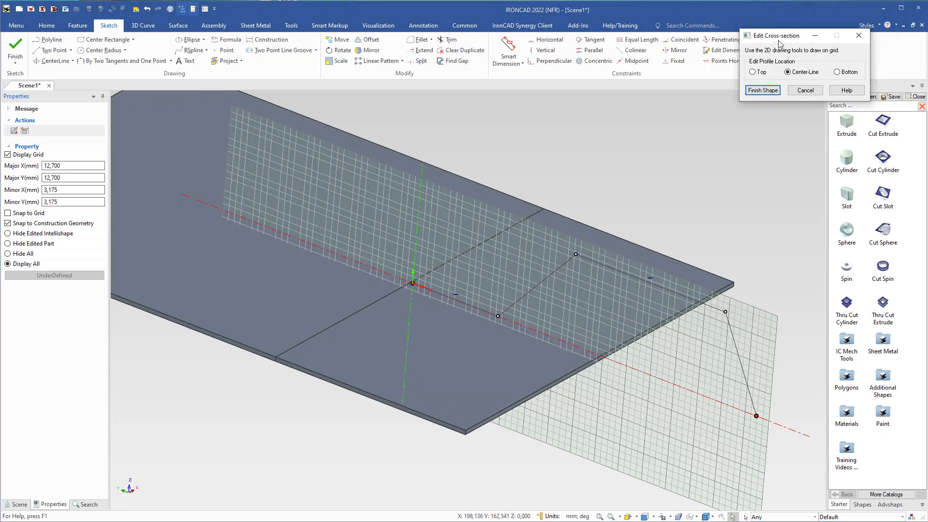
- Compare the Top and Bottom edit profile locations for the cross-section, and set the location to Top
{"action": "left_click_drag", "start_coordinate": [820, 11], "coordinate": [669, 145]}
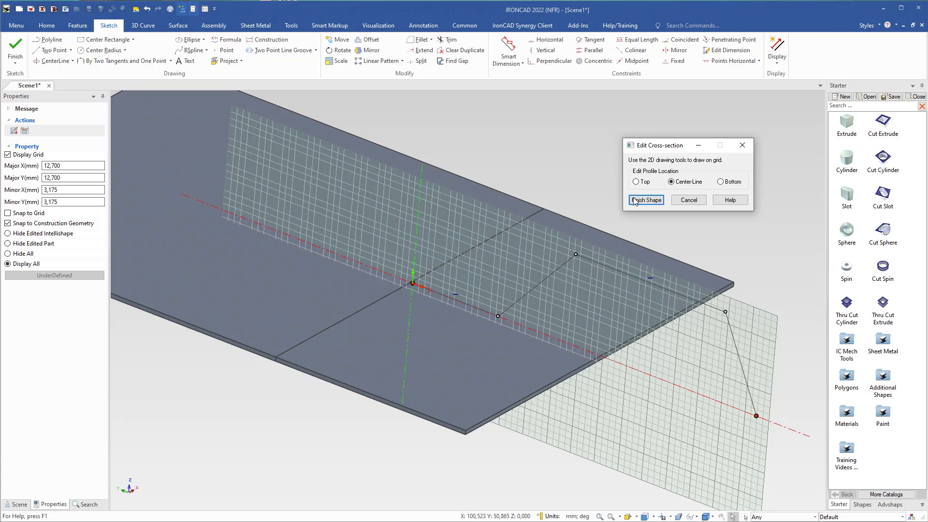
{"action": "left_click", "coordinate": [636, 181]}
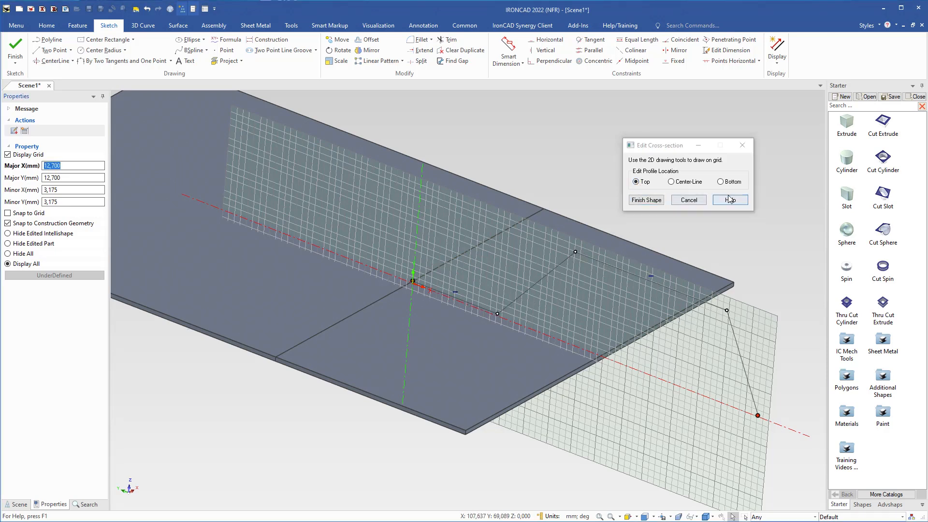
{"action": "left_click", "coordinate": [720, 182]}
{"action": "scroll", "coordinate": [524, 301], "scroll_direction": "up", "scroll_amount": 2}
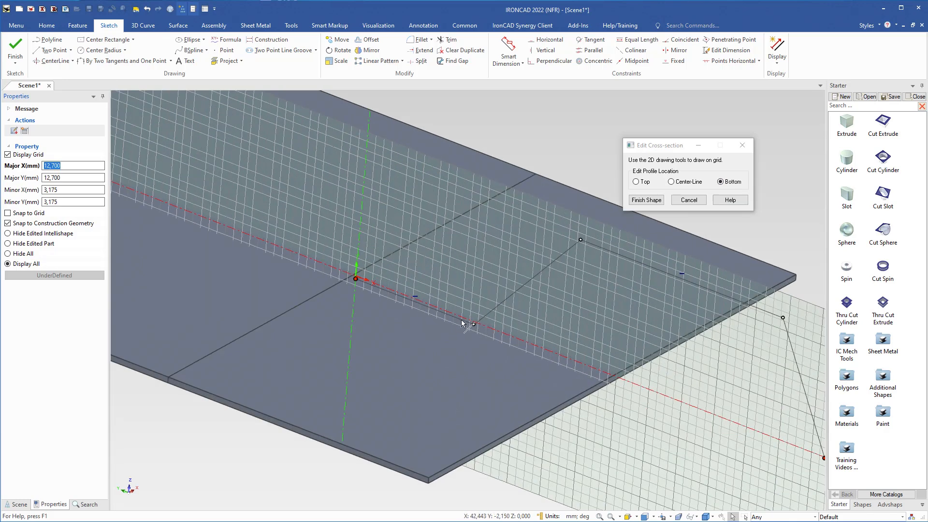
{"action": "left_click", "coordinate": [635, 181]}
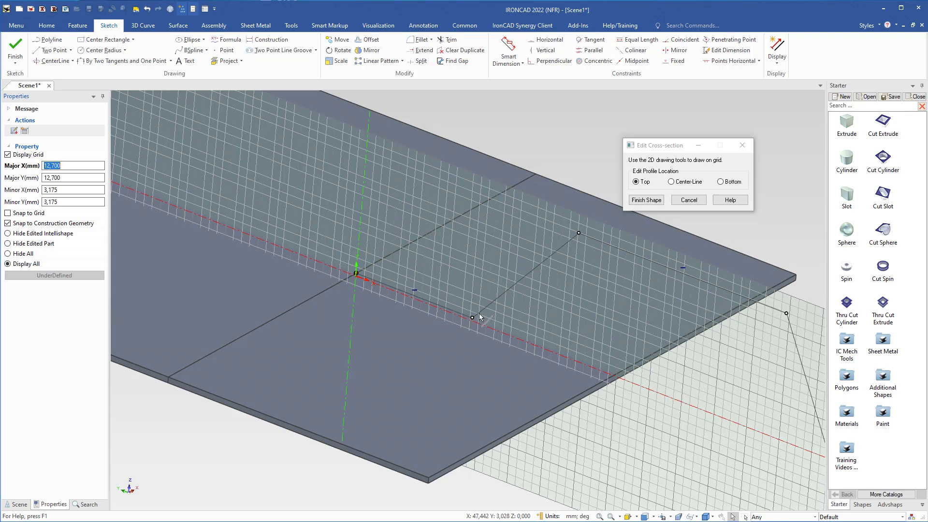
- Fillet the profile's first lower corner, at the end of the original line, with a 2 mm radius
{"action": "left_click", "coordinate": [420, 39]}
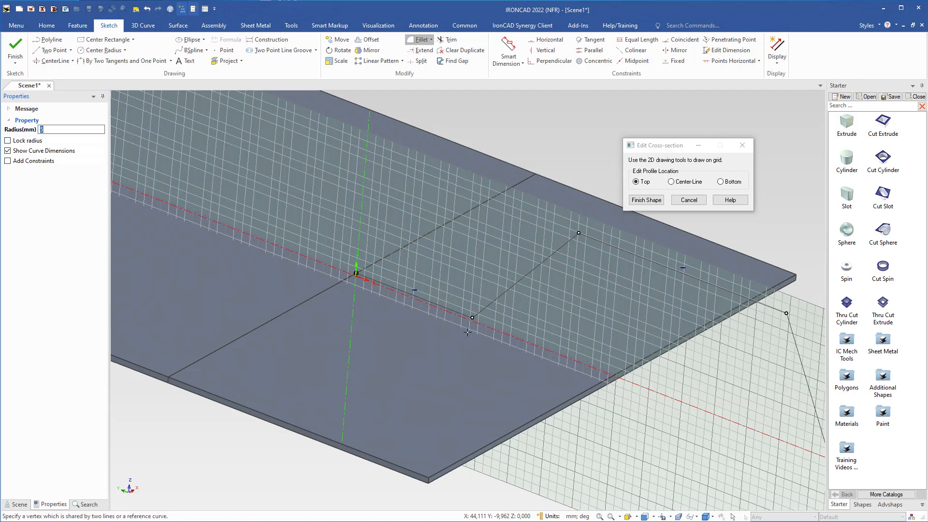
{"action": "left_click", "coordinate": [472, 316]}
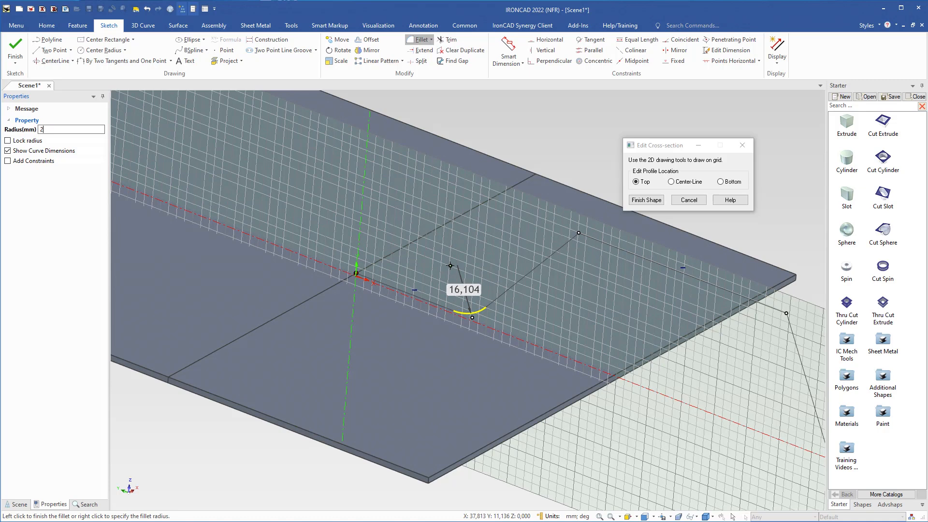
{"action": "key", "text": "Return"}
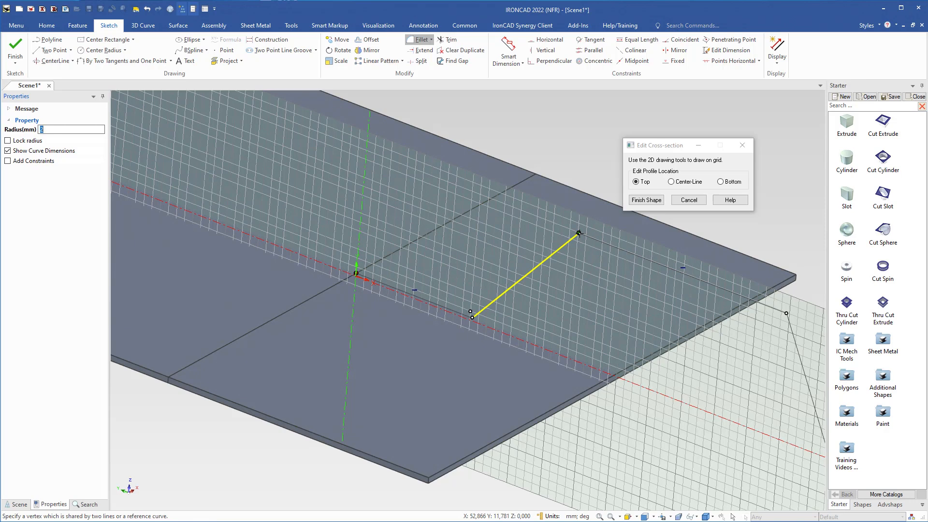
- Fillet the profile's two upper corners with a 4 mm radius and finish the curved stock shape
{"action": "left_click", "coordinate": [579, 233]}
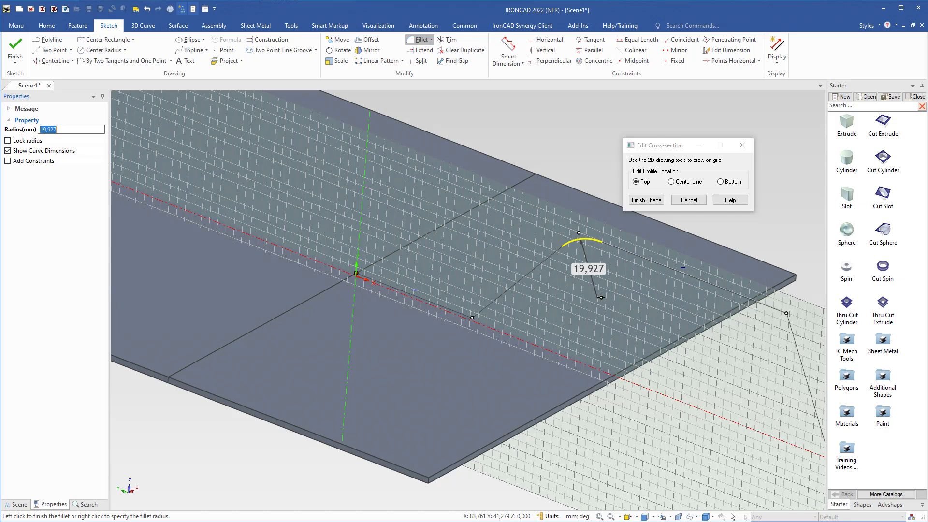
{"action": "type", "text": "4"}
{"action": "key", "text": "Return"}
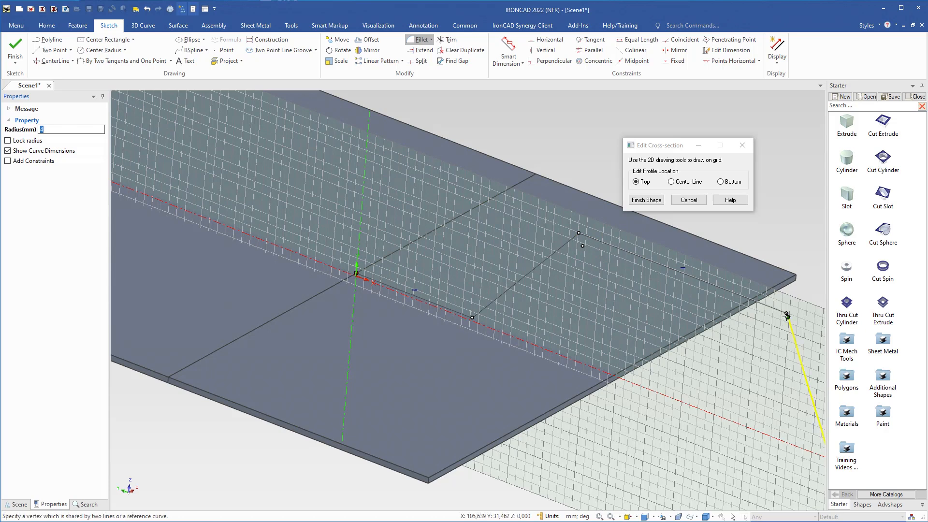
{"action": "left_click", "coordinate": [787, 313]}
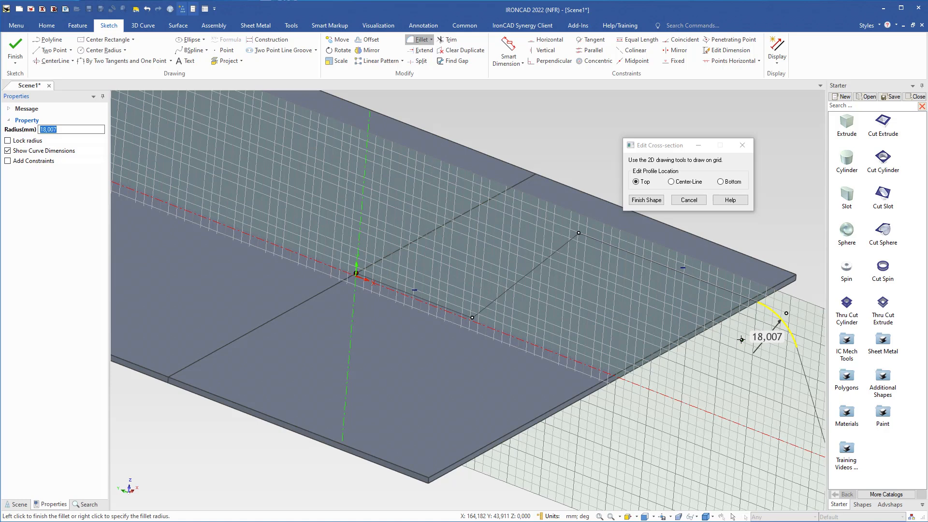
{"action": "type", "text": "4"}
{"action": "key", "text": "Return"}
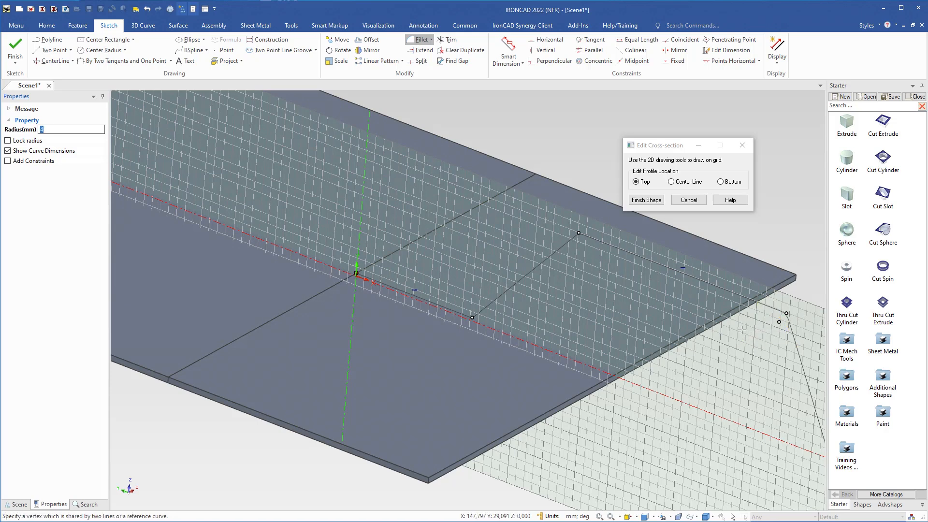
{"action": "left_click", "coordinate": [646, 199]}
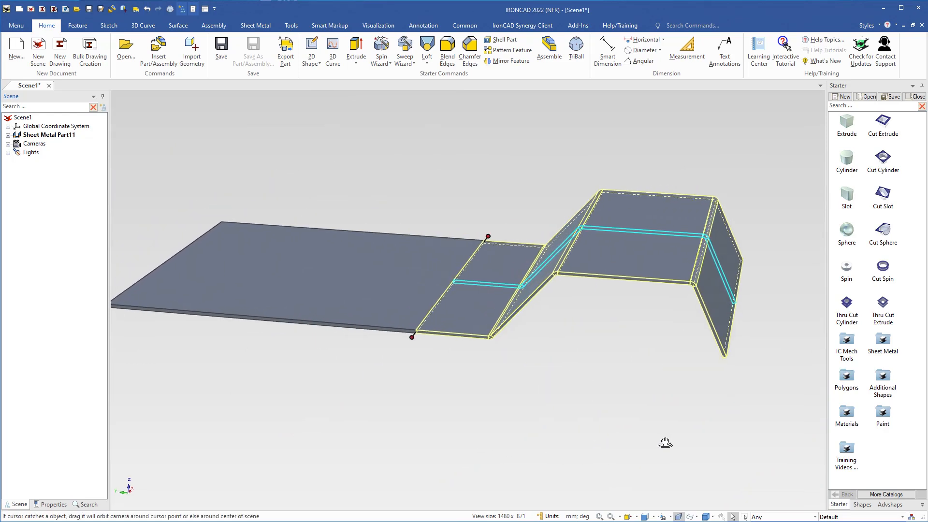
{"action": "left_click", "coordinate": [580, 328]}
- Add a Bend w/ Stock from the Sheet Metal catalog to the plate edge opposite the curved stock
{"action": "middle_click_drag", "start_coordinate": [543, 354], "coordinate": [377, 274]}
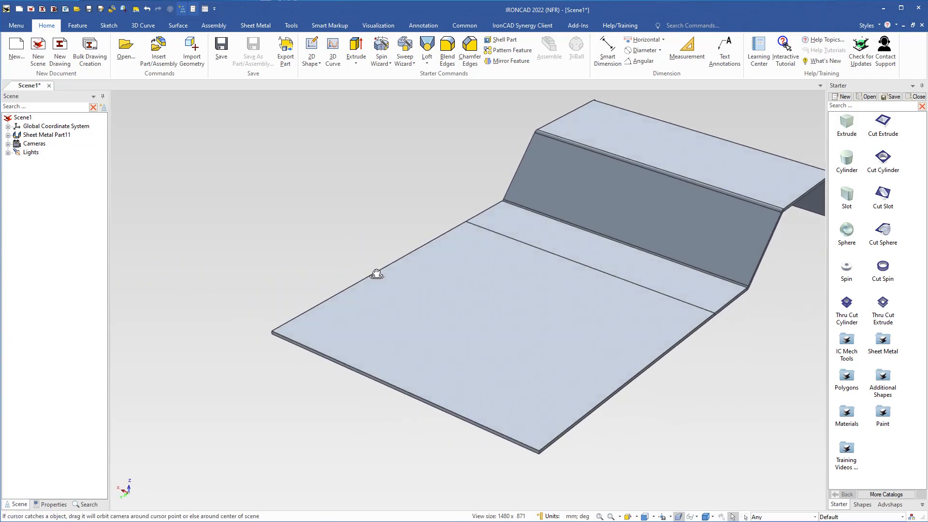
{"action": "middle_click_drag", "start_coordinate": [429, 349], "coordinate": [353, 315], "text": "shift"}
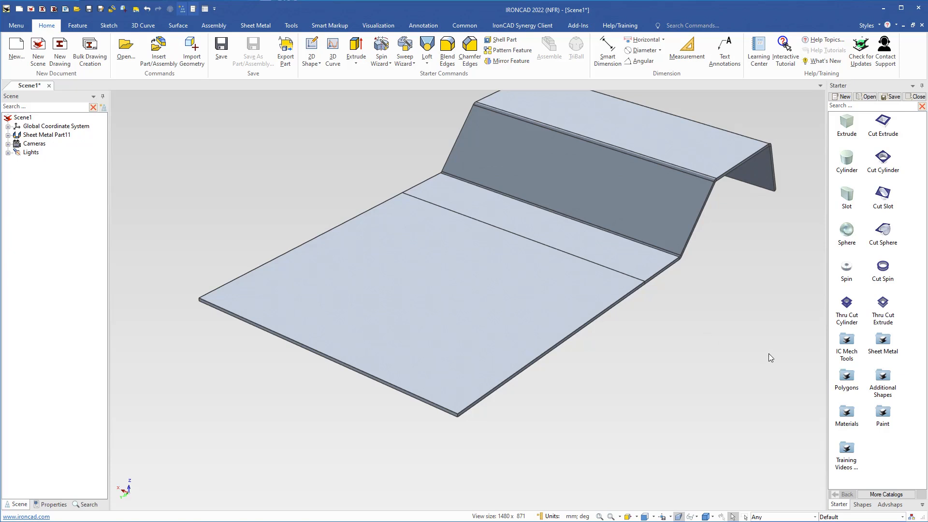
{"action": "left_click_drag", "start_coordinate": [885, 341], "coordinate": [332, 349]}
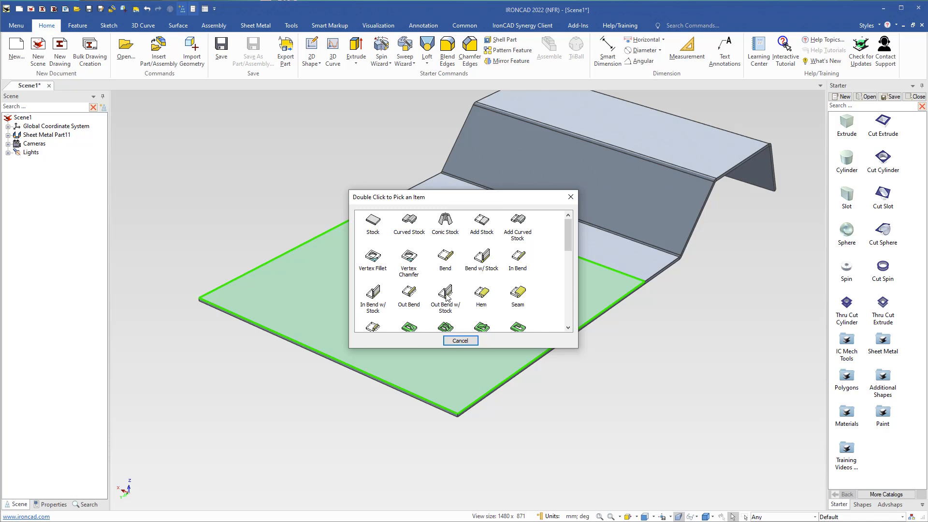
{"action": "double_click", "coordinate": [484, 256]}
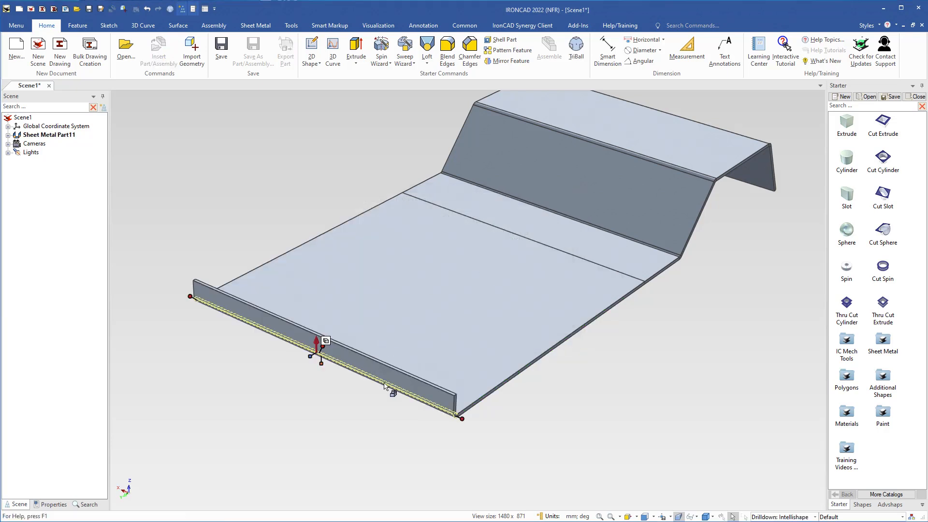
- Stretch the stock of the new bend upward to a height of about 24.44 mm
{"action": "middle_click_drag", "start_coordinate": [365, 384], "coordinate": [375, 404]}
{"action": "scroll", "coordinate": [392, 408], "scroll_direction": "up", "scroll_amount": 1}
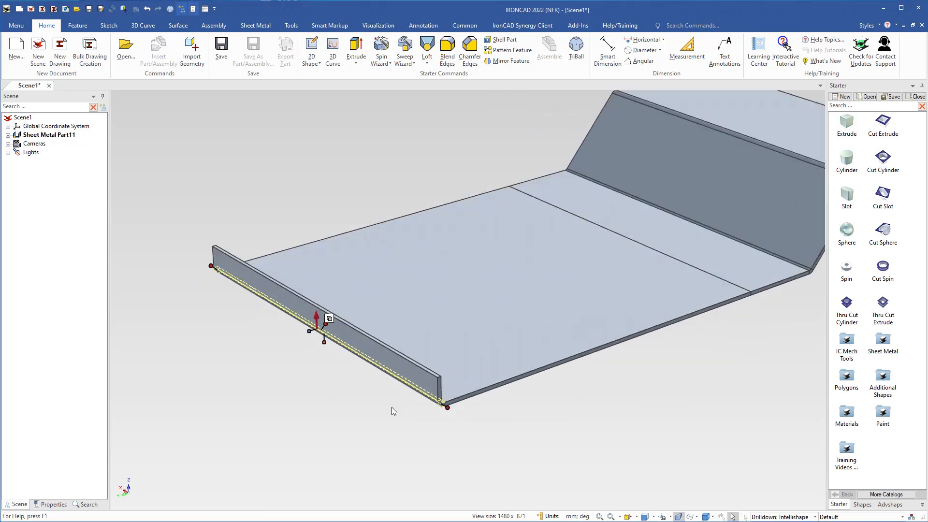
{"action": "scroll", "coordinate": [392, 407], "scroll_direction": "up", "scroll_amount": 3}
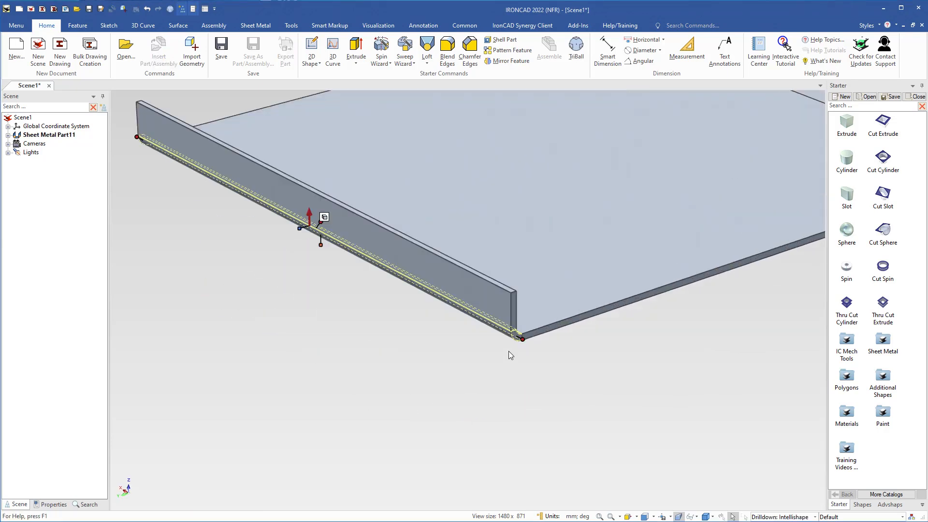
{"action": "left_click", "coordinate": [390, 247]}
{"action": "middle_click_drag", "start_coordinate": [350, 268], "coordinate": [399, 323], "text": "shift"}
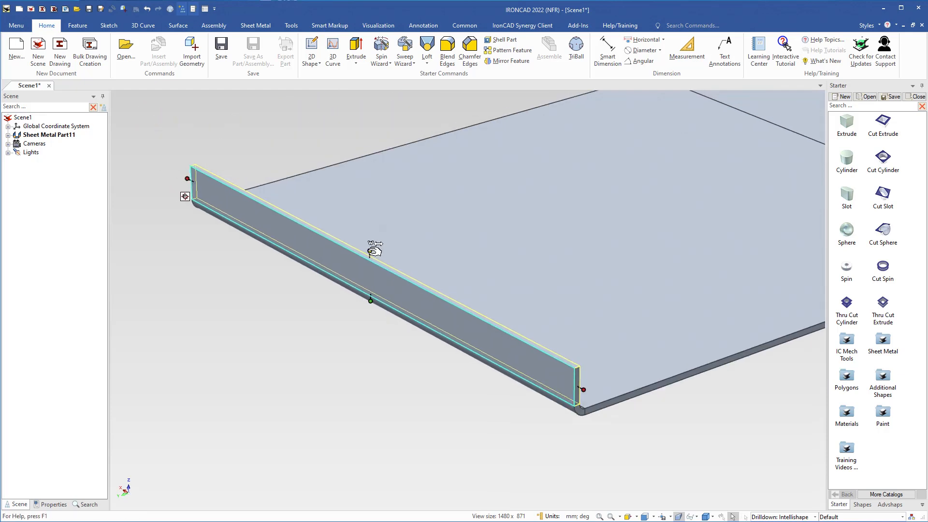
{"action": "left_click_drag", "start_coordinate": [367, 251], "coordinate": [388, 216]}
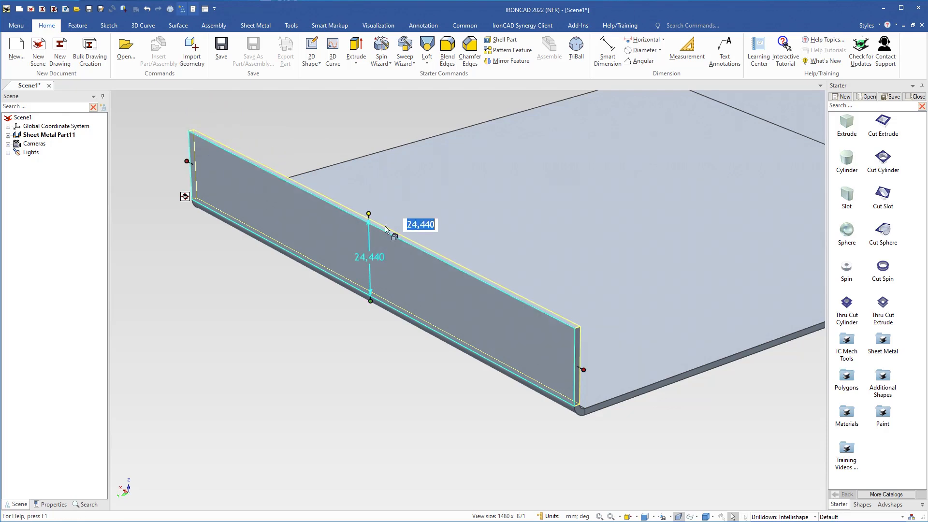
- Edit the cross-section of the upright flange and move both upper corners inward to give it sloped ends
{"action": "right_click", "coordinate": [405, 281]}
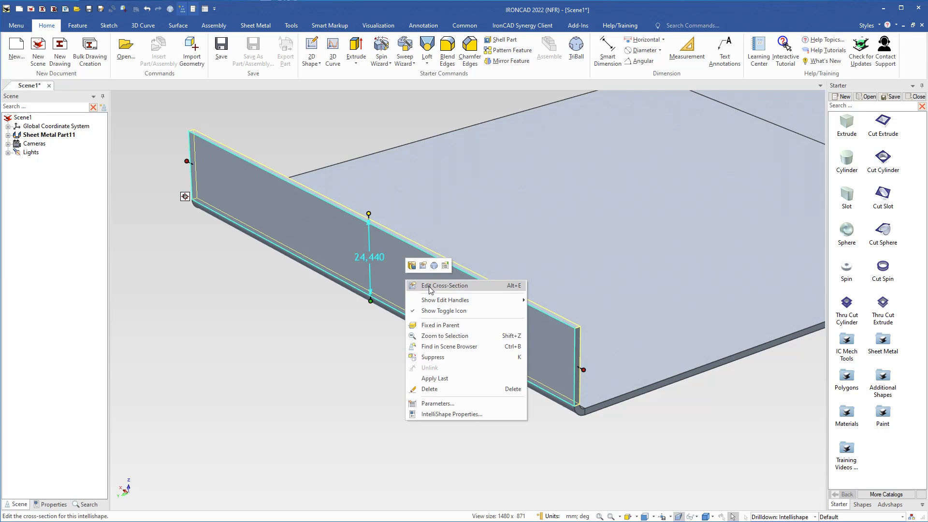
{"action": "left_click", "coordinate": [429, 287]}
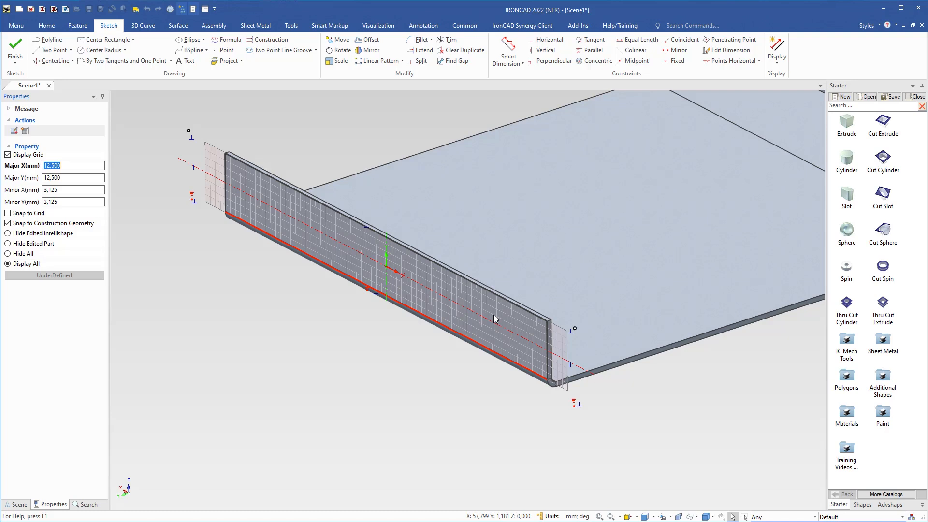
{"action": "left_click", "coordinate": [549, 321]}
{"action": "left_click_drag", "start_coordinate": [551, 321], "coordinate": [506, 303]}
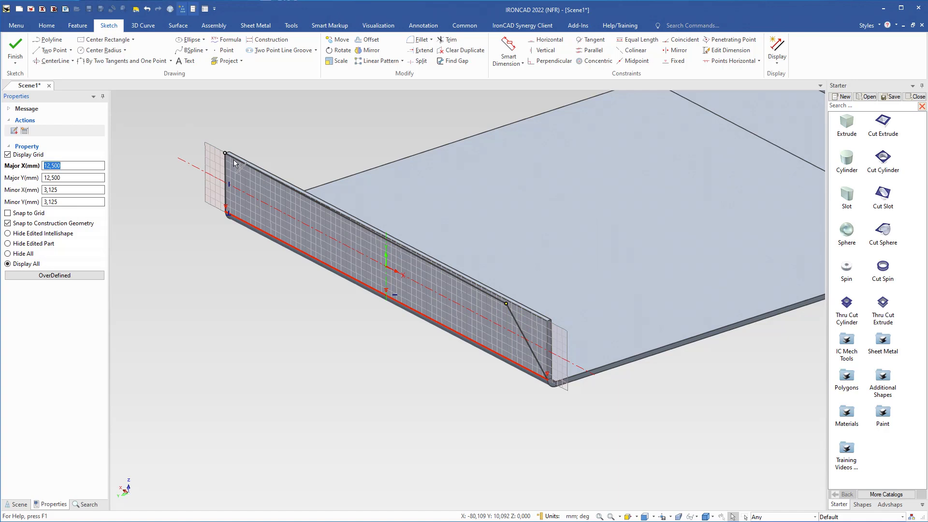
{"action": "left_click_drag", "start_coordinate": [225, 153], "coordinate": [269, 174]}
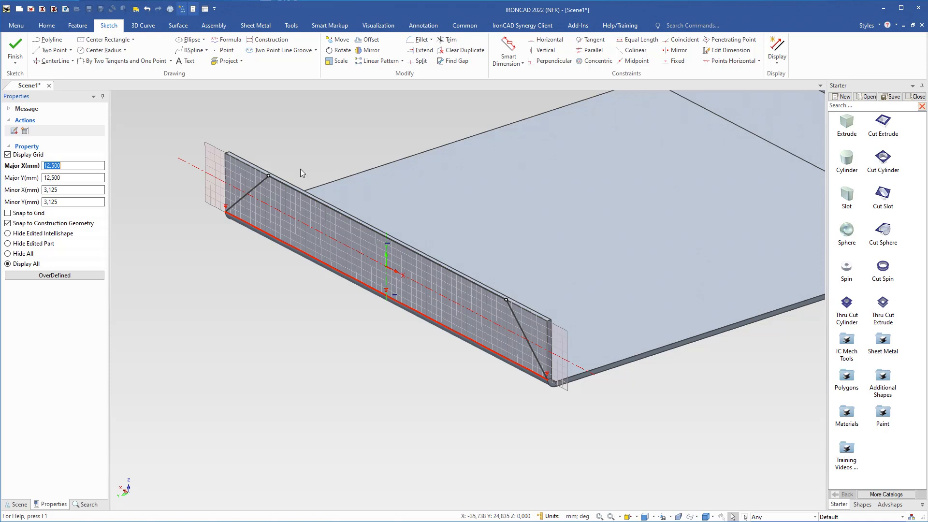
- Draw a Center Radius circle at the origin of the flange sketch and finish the cross-section
{"action": "left_click", "coordinate": [94, 51]}
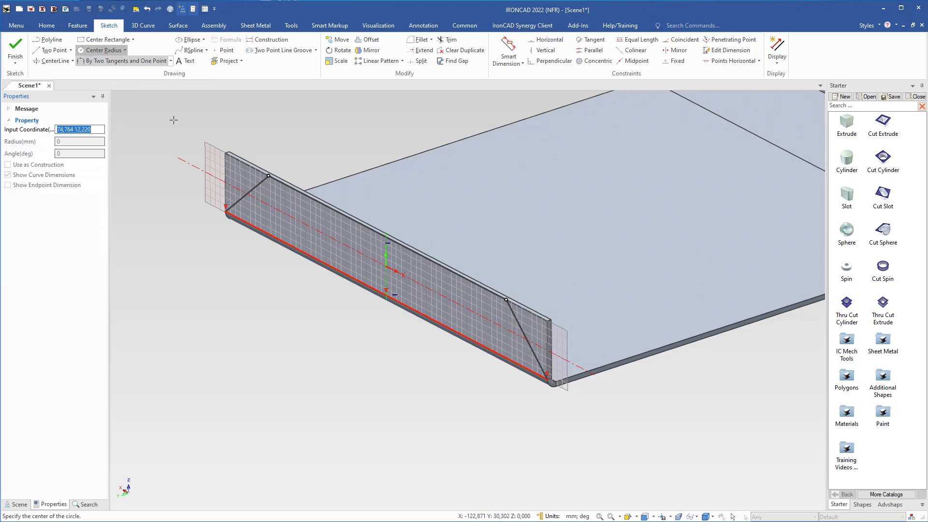
{"action": "left_click", "coordinate": [387, 266]}
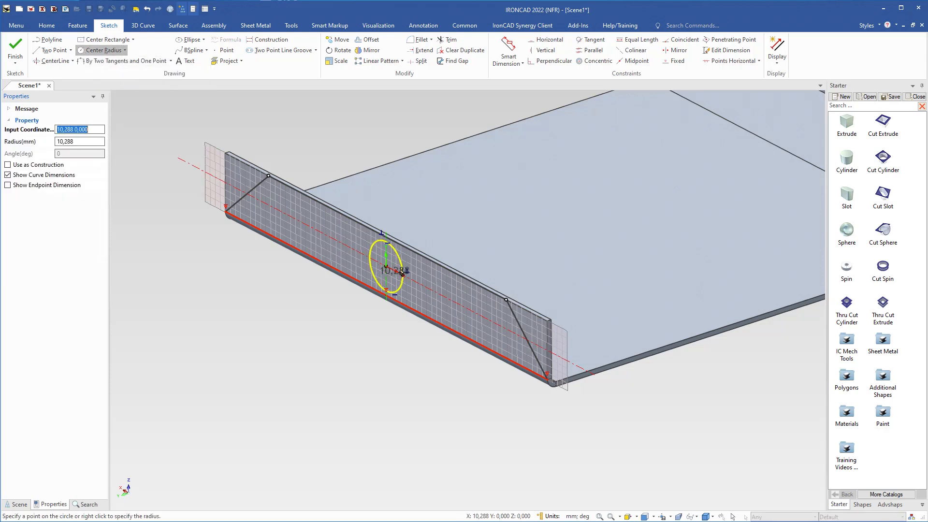
{"action": "left_click", "coordinate": [397, 272]}
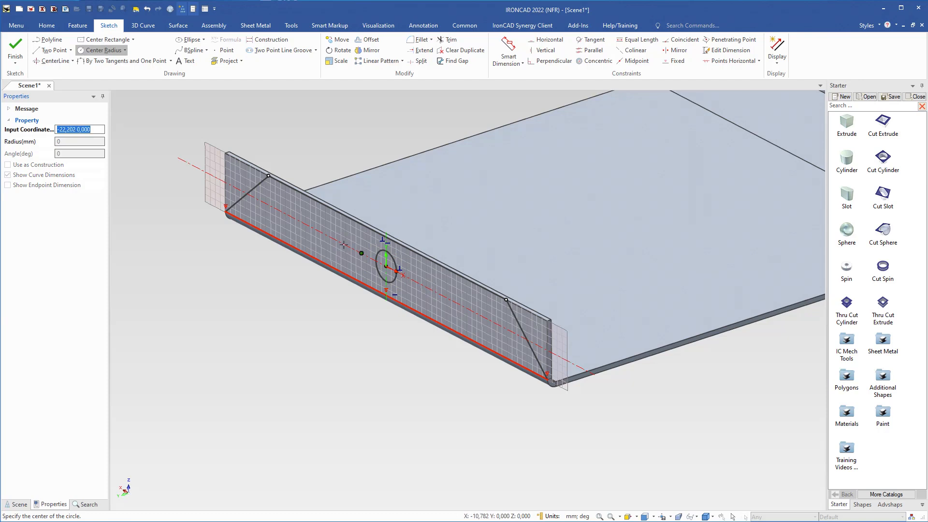
{"action": "left_click", "coordinate": [16, 57]}
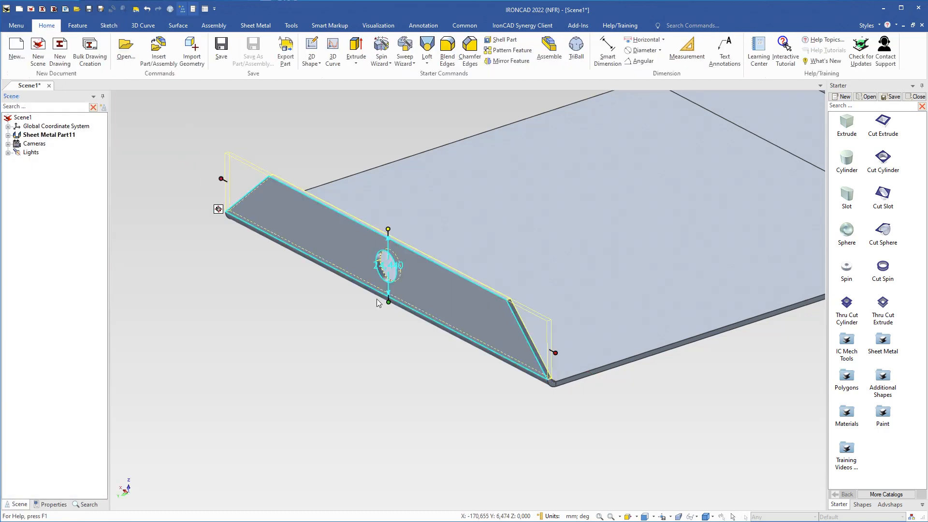
{"action": "mouse_move", "coordinate": [416, 312]}
{"action": "middle_mouse_down"}
{"action": "mouse_move", "coordinate": [489, 321]}
{"action": "mouse_move", "coordinate": [469, 309]}
{"action": "mouse_move", "coordinate": [425, 313]}
{"action": "middle_mouse_up"}
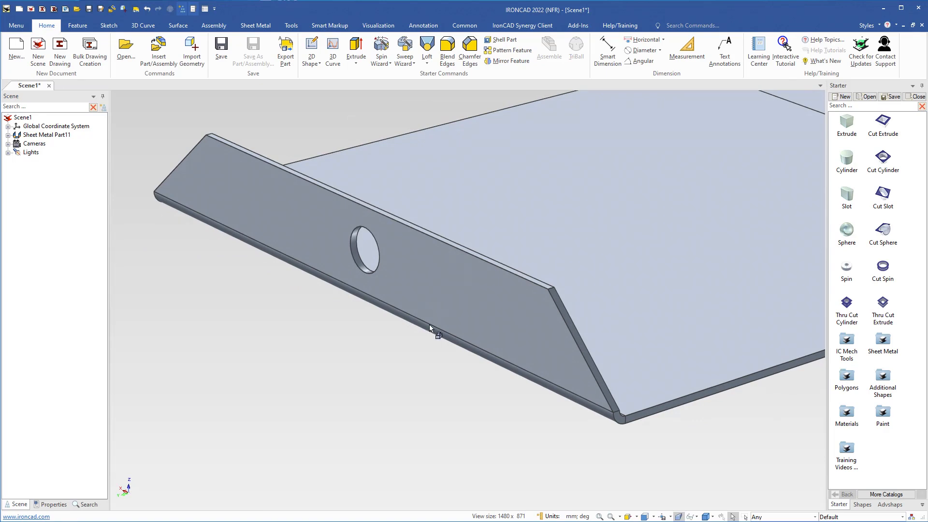
- Face the plate's side edge straight on without perspective and examine where the base stock ends against the flange bend
{"action": "scroll", "coordinate": [472, 356], "scroll_direction": "down", "scroll_amount": 1}
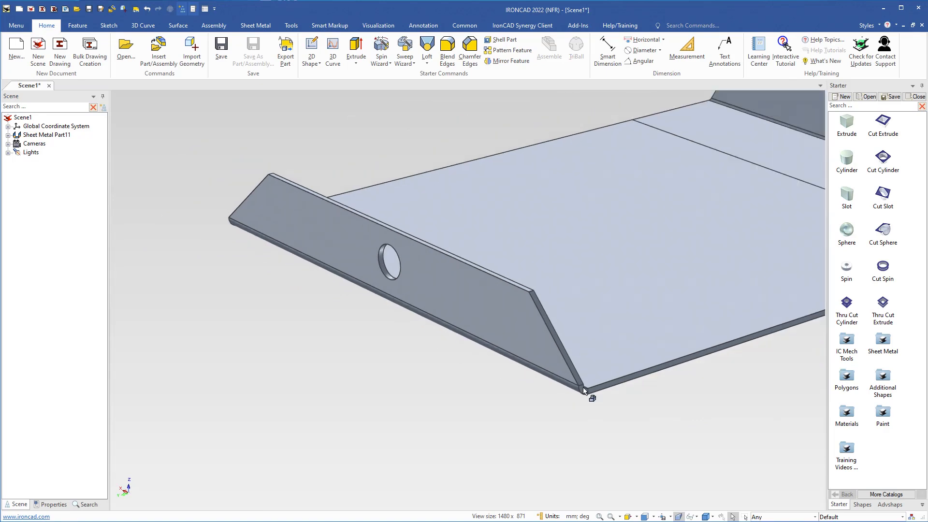
{"action": "scroll", "coordinate": [610, 387], "scroll_direction": "up", "scroll_amount": 2}
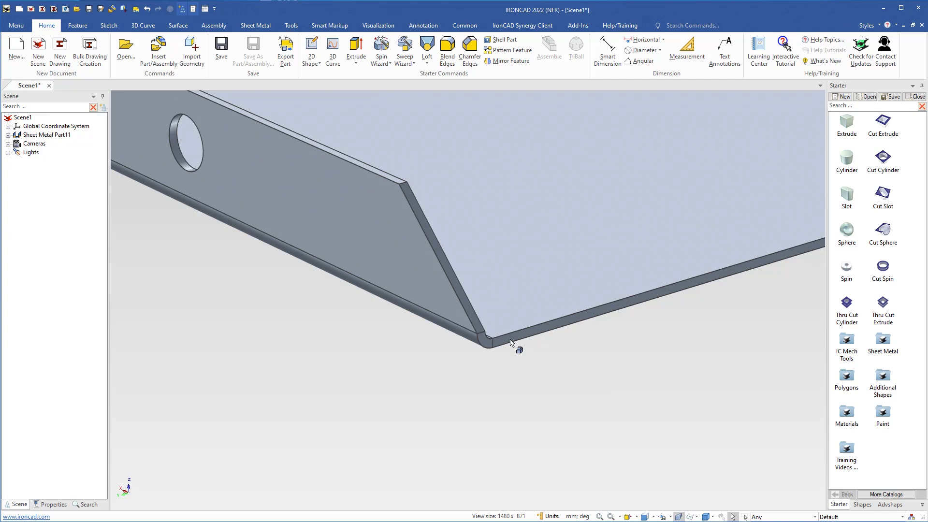
{"action": "key", "text": "F7"}
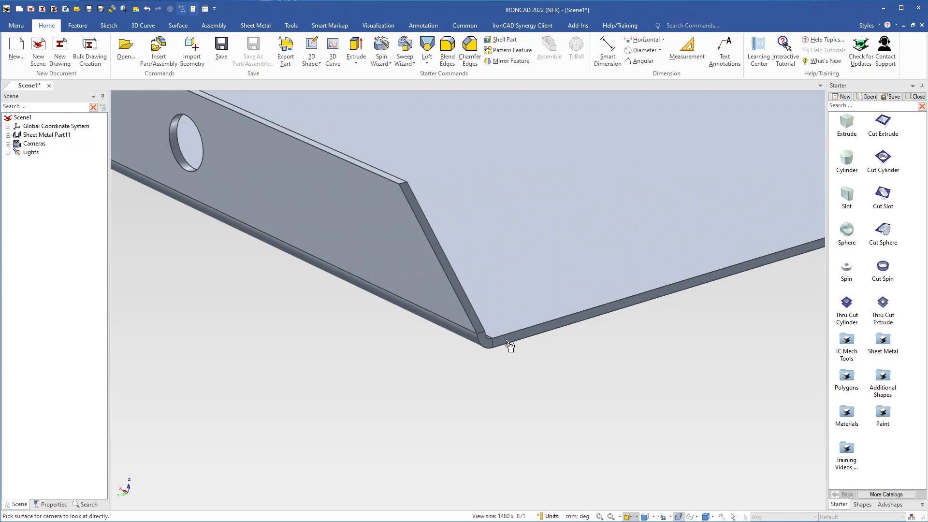
{"action": "left_click", "coordinate": [508, 342]}
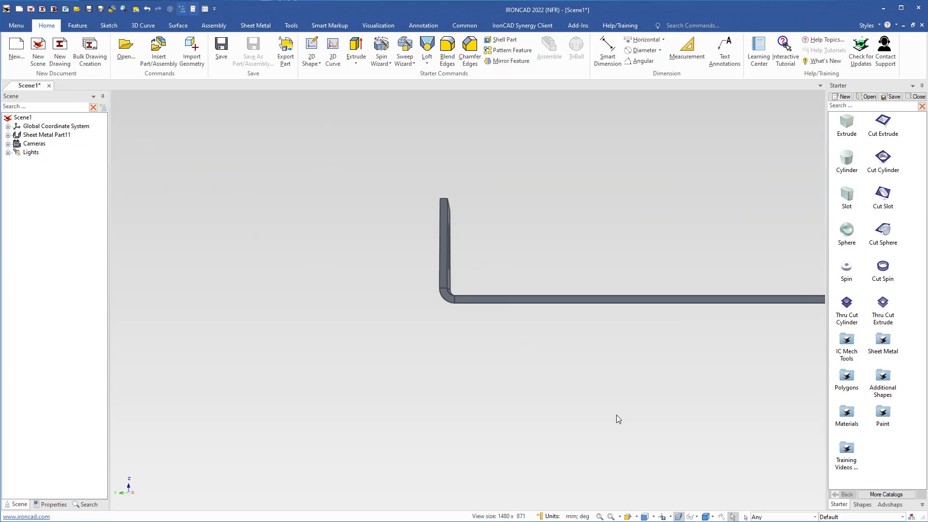
{"action": "left_click", "coordinate": [679, 516]}
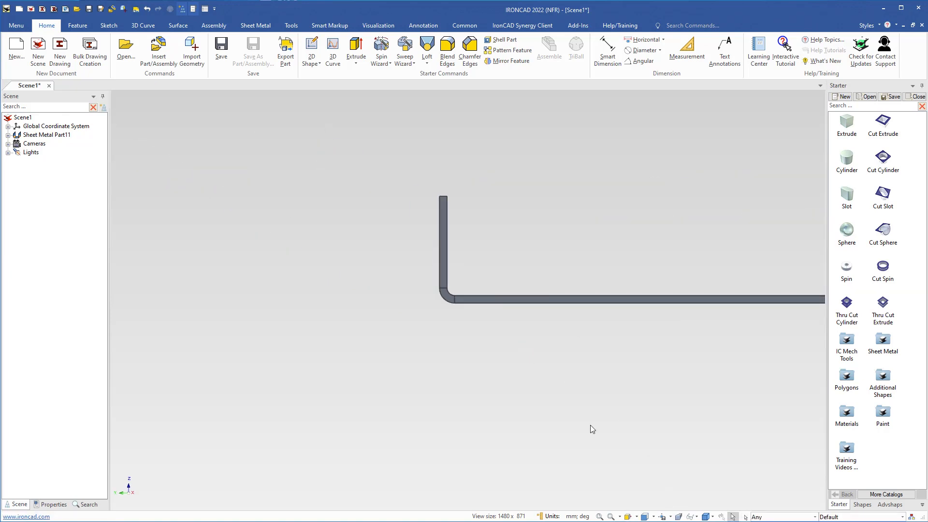
{"action": "scroll", "coordinate": [468, 309], "scroll_direction": "up", "scroll_amount": 3}
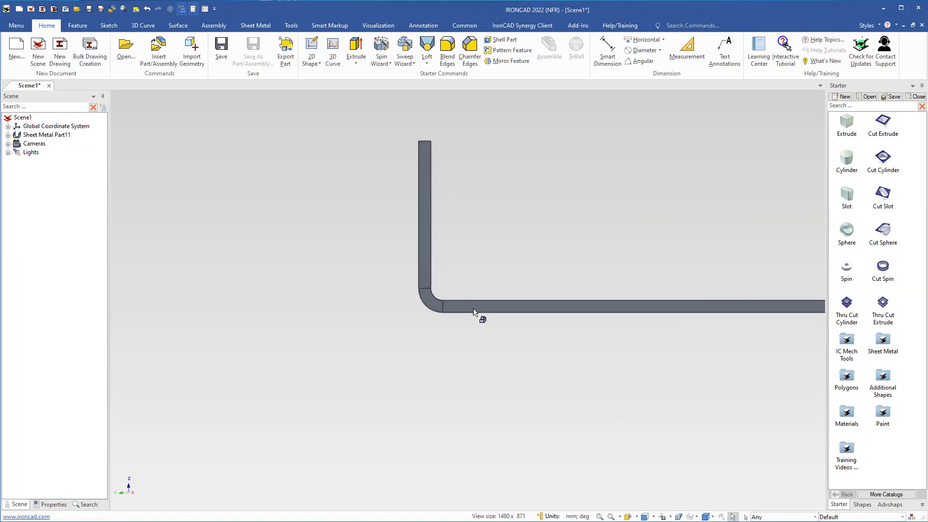
{"action": "left_click", "coordinate": [441, 304]}
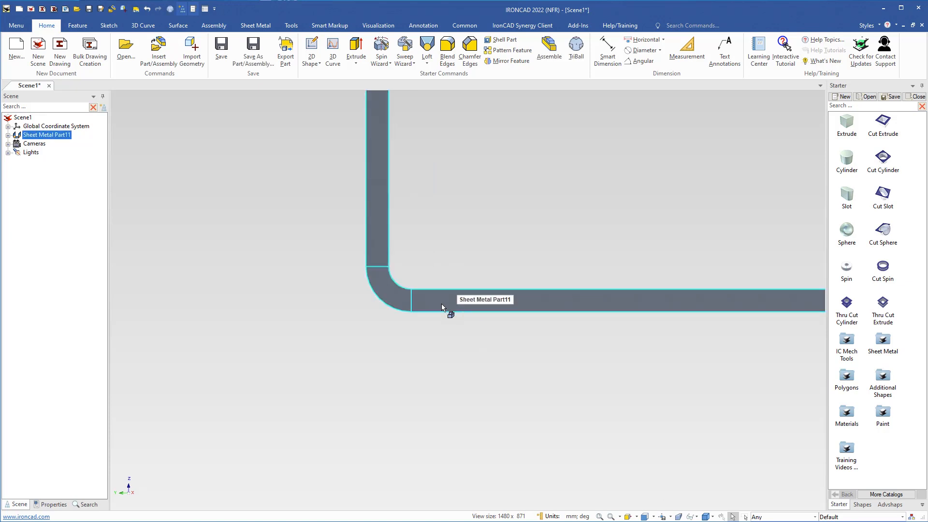
{"action": "left_click", "coordinate": [442, 307]}
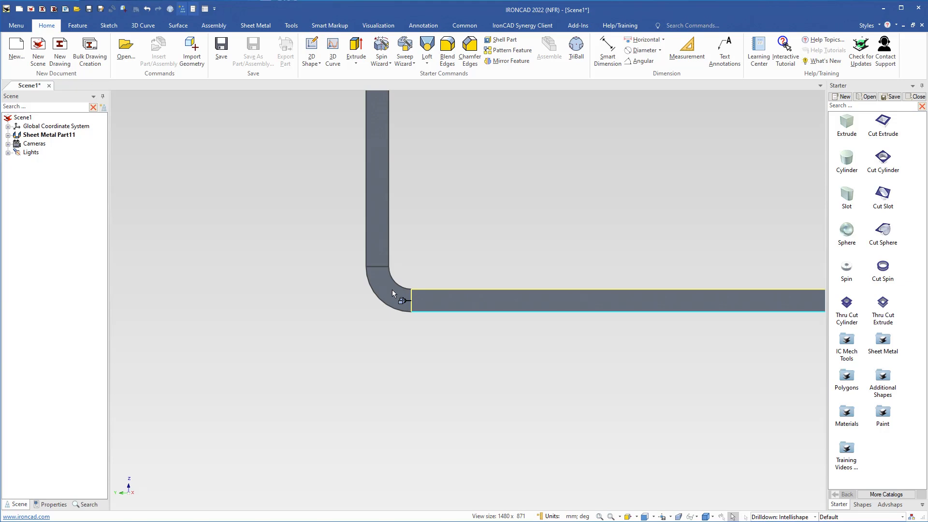
{"action": "left_click", "coordinate": [462, 335]}
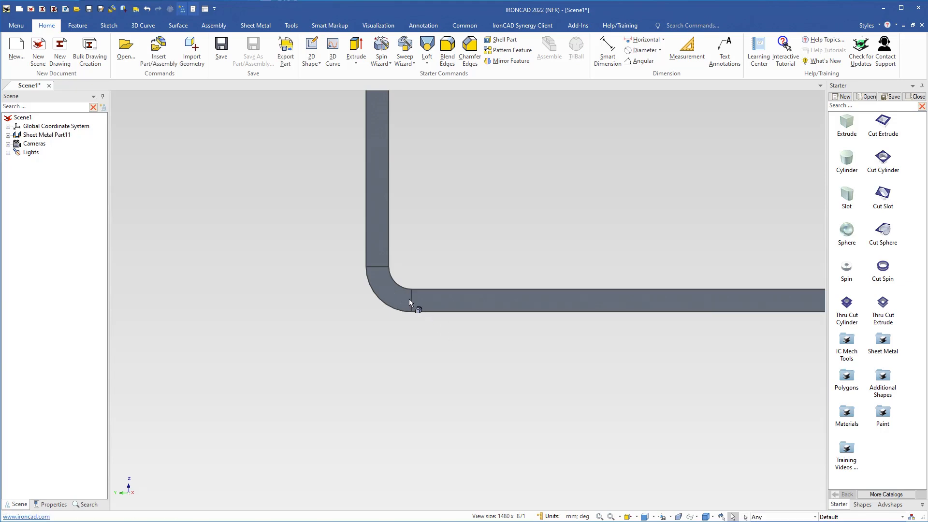
- Set the flange bend to Inside radius alignment and check it against the end of the base stock
{"action": "left_click", "coordinate": [421, 300]}
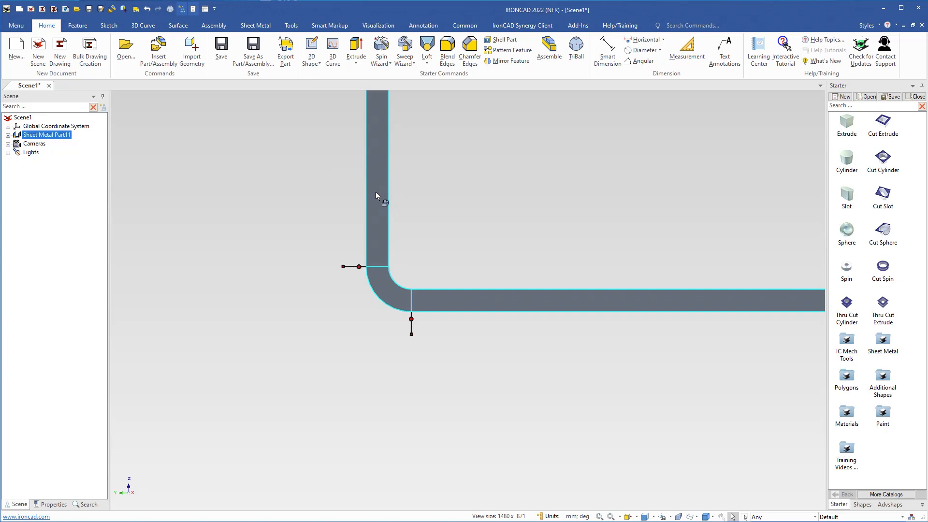
{"action": "right_click", "coordinate": [360, 266]}
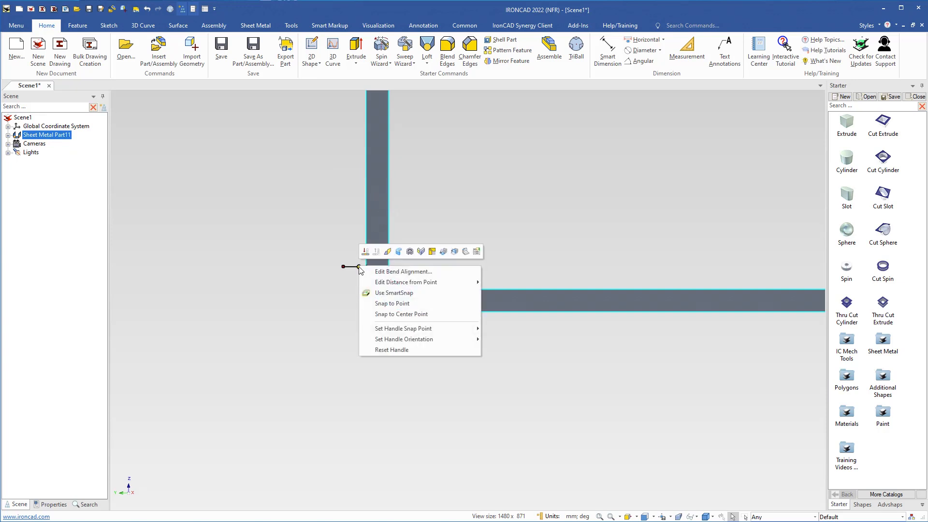
{"action": "left_click", "coordinate": [383, 272]}
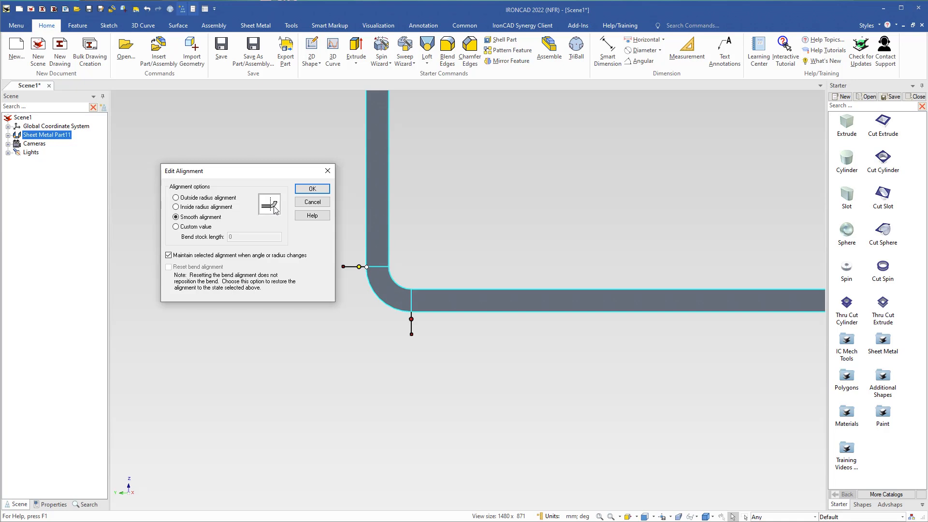
{"action": "left_click", "coordinate": [177, 207]}
{"action": "left_click", "coordinate": [312, 189]}
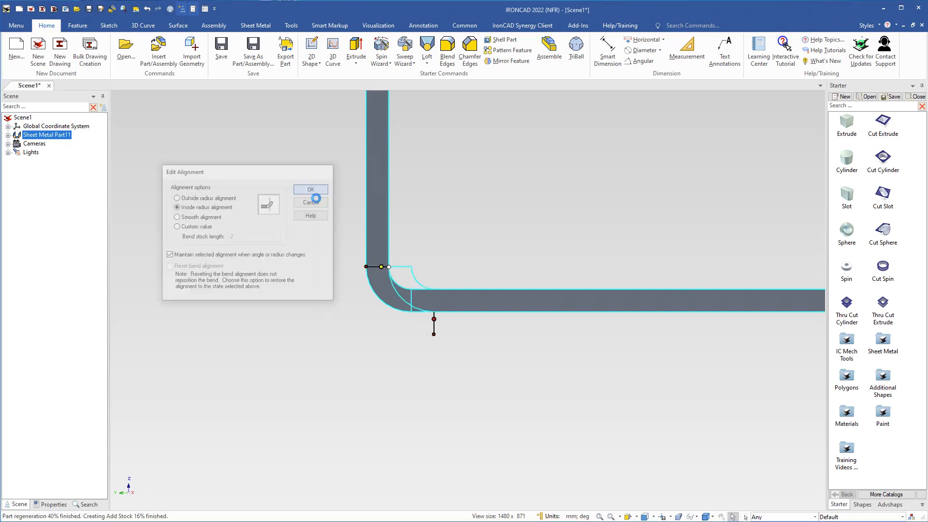
{"action": "left_click", "coordinate": [483, 304]}
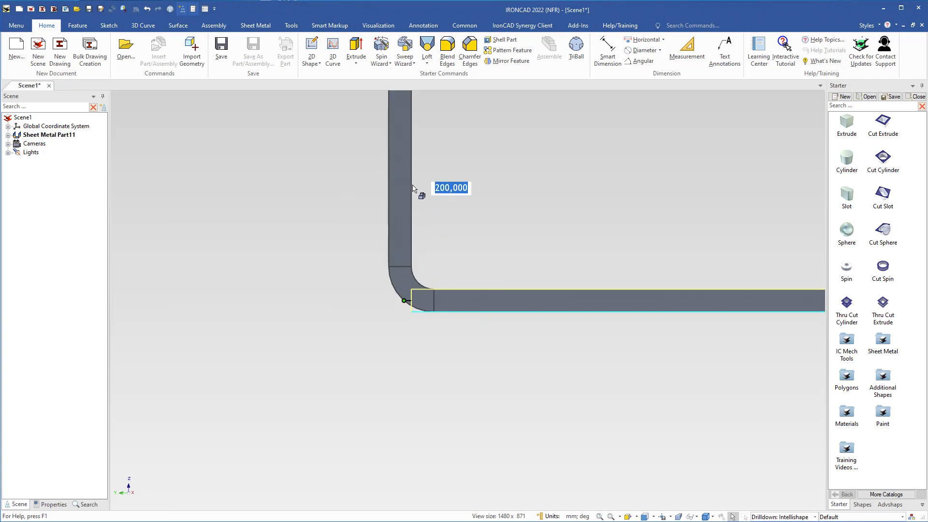
{"action": "left_click", "coordinate": [374, 239]}
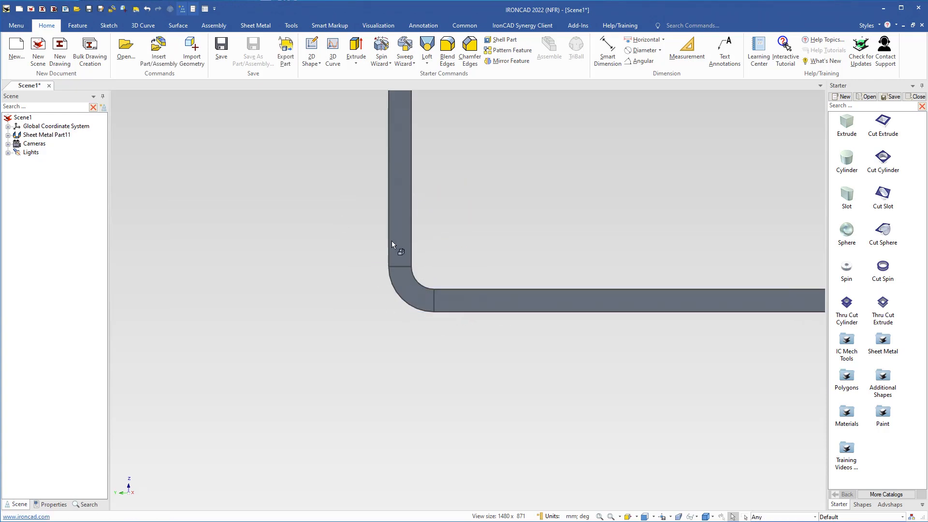
- Change the flange bend to Outside radius alignment and check it against the end of the base stock
{"action": "left_click", "coordinate": [396, 242]}
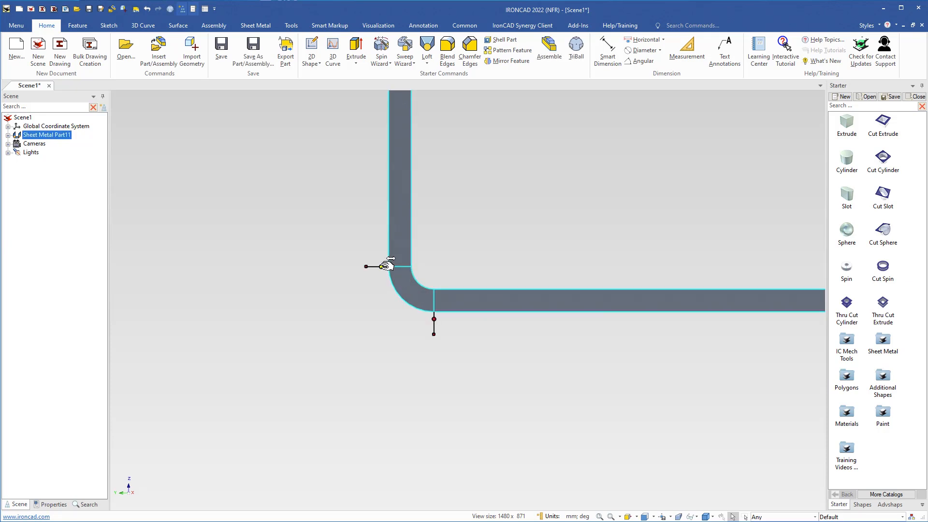
{"action": "double_click", "coordinate": [384, 267]}
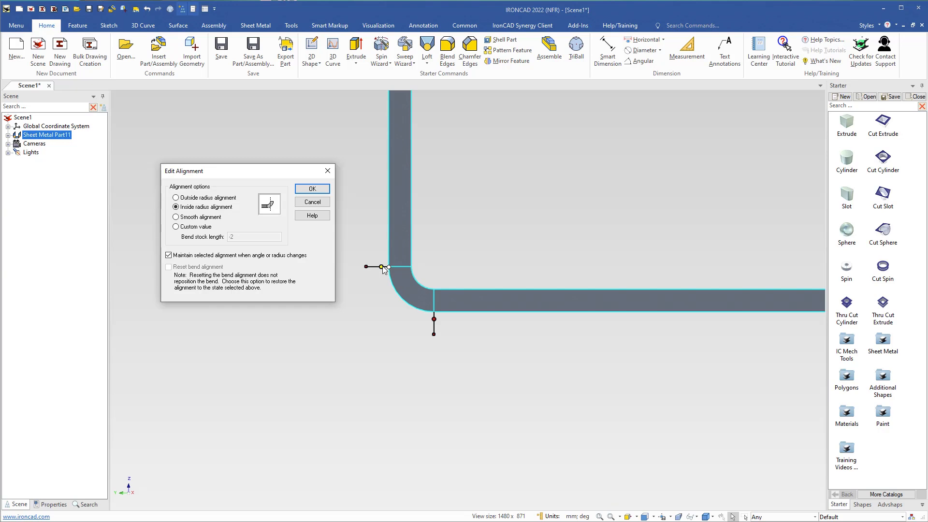
{"action": "left_click", "coordinate": [176, 198]}
{"action": "left_click", "coordinate": [311, 191]}
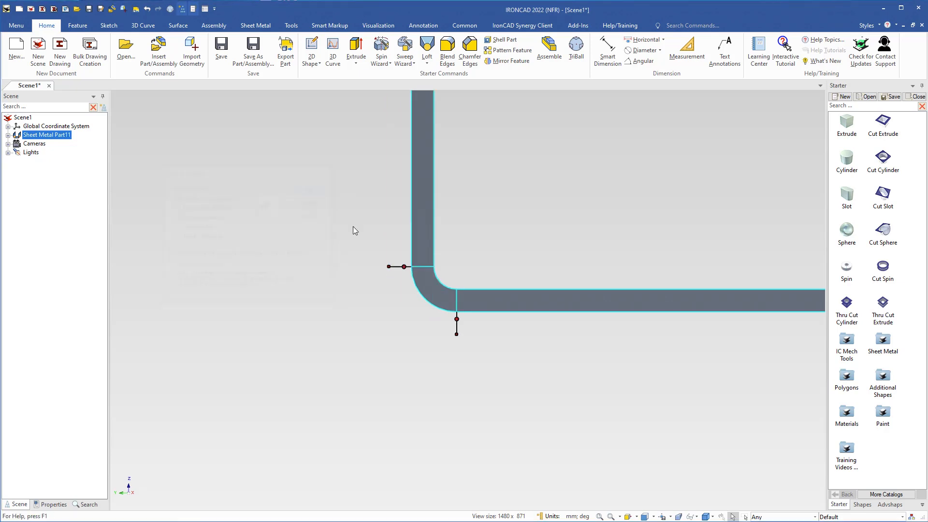
{"action": "left_click", "coordinate": [494, 301]}
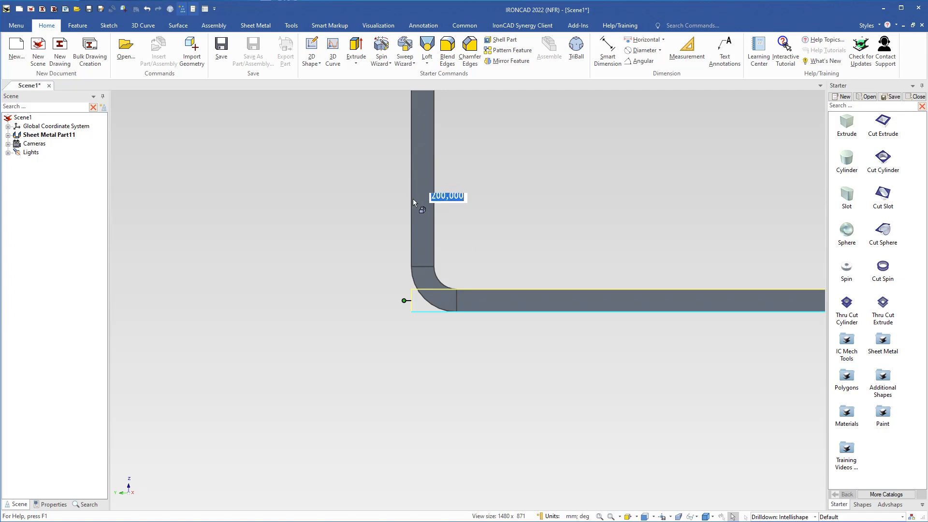
{"action": "left_click", "coordinate": [462, 231]}
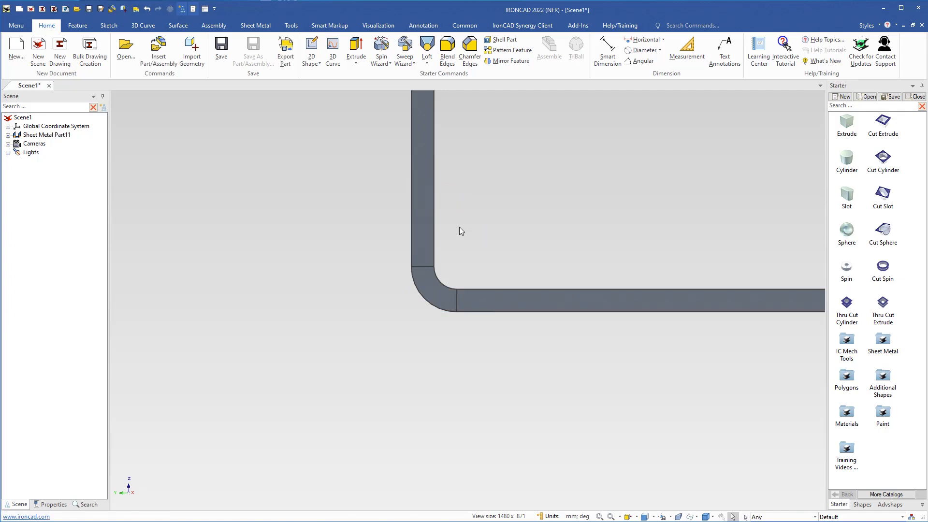
- Pull the flange bend outward with its alignment handle to a custom bend stock length of about 20.4 mm
{"action": "left_click", "coordinate": [482, 300]}
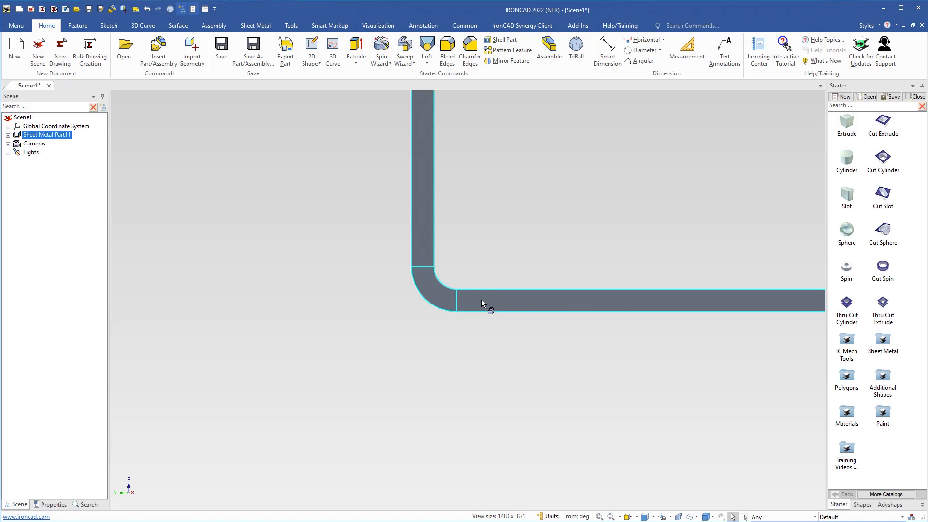
{"action": "left_click", "coordinate": [425, 267]}
{"action": "left_click_drag", "start_coordinate": [408, 267], "coordinate": [127, 265]}
{"action": "left_click", "coordinate": [493, 301]}
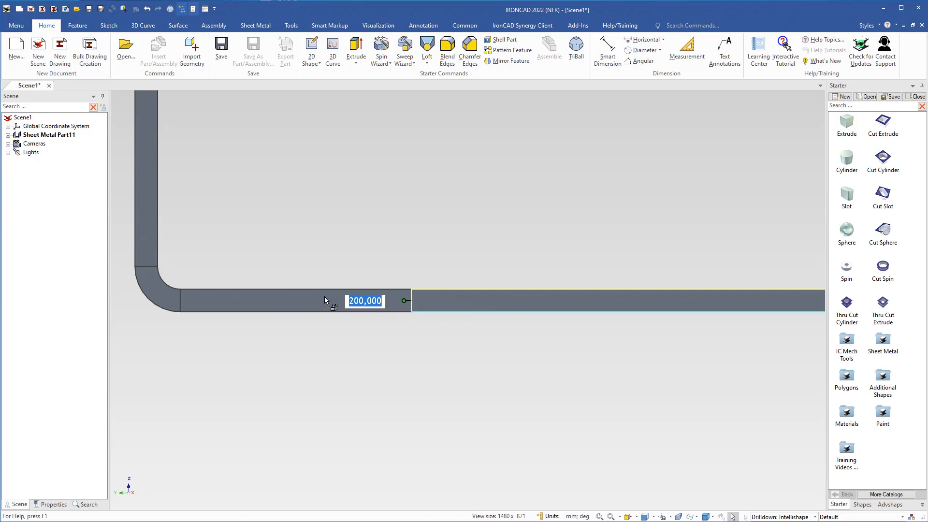
{"action": "middle_click_drag", "start_coordinate": [323, 299], "coordinate": [451, 304]}
{"action": "left_click", "coordinate": [248, 257]}
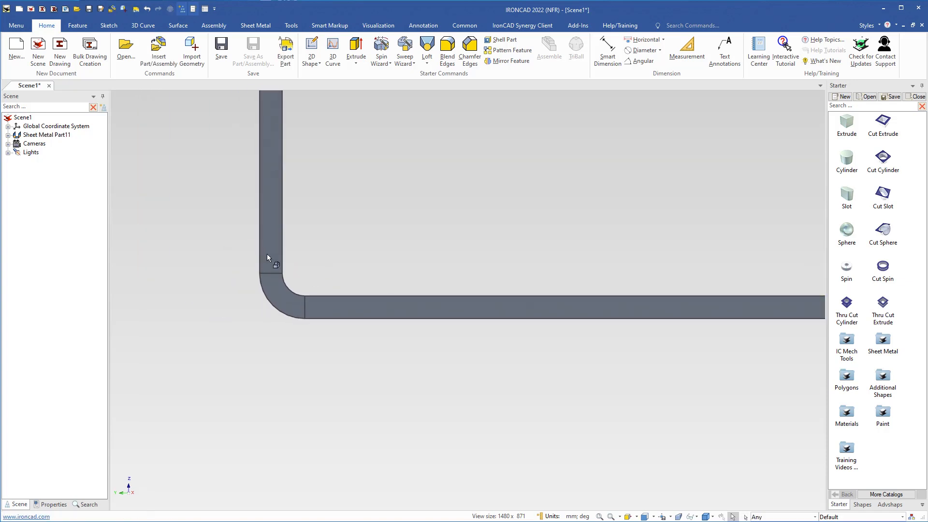
- Examine the alignment handle's options and the extent of the bend shape with its added bend stock
{"action": "left_click", "coordinate": [267, 257]}
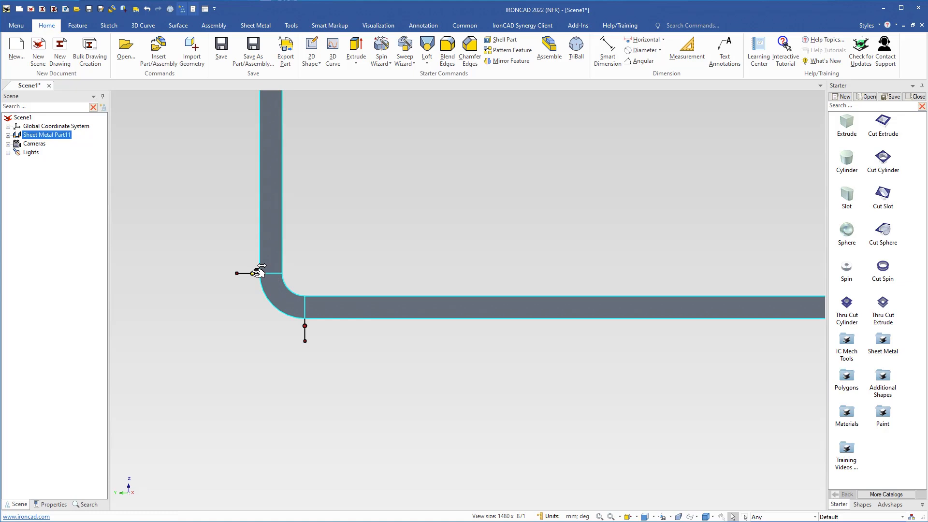
{"action": "right_click", "coordinate": [257, 273]}
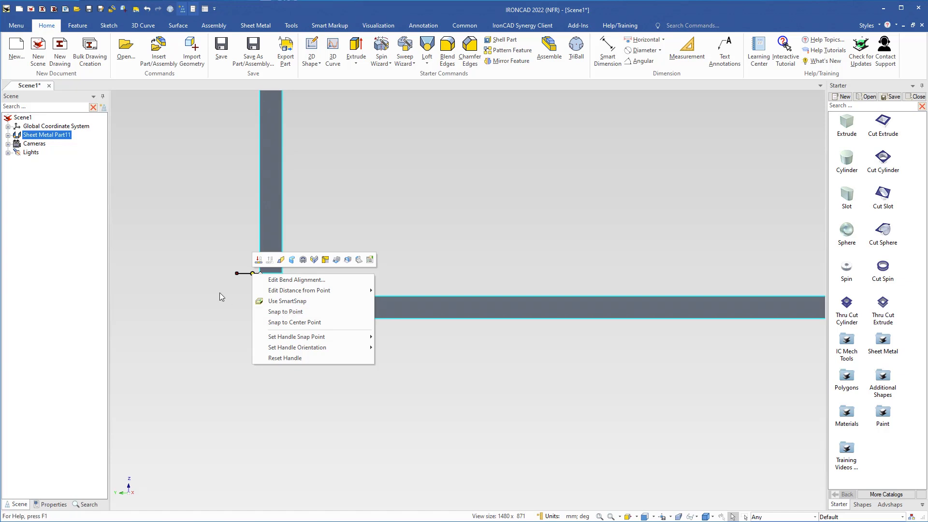
{"action": "mouse_move", "coordinate": [302, 293]}
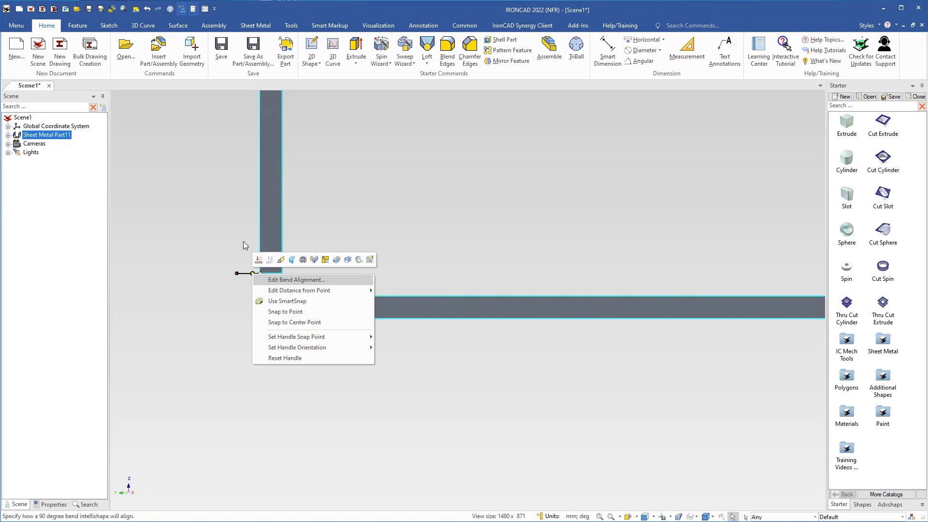
{"action": "left_click", "coordinate": [219, 252]}
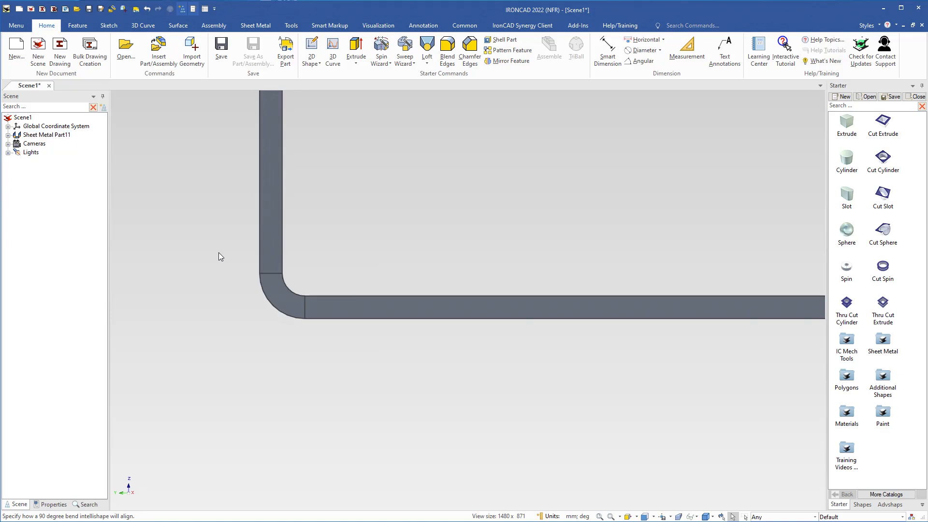
{"action": "left_click", "coordinate": [329, 306]}
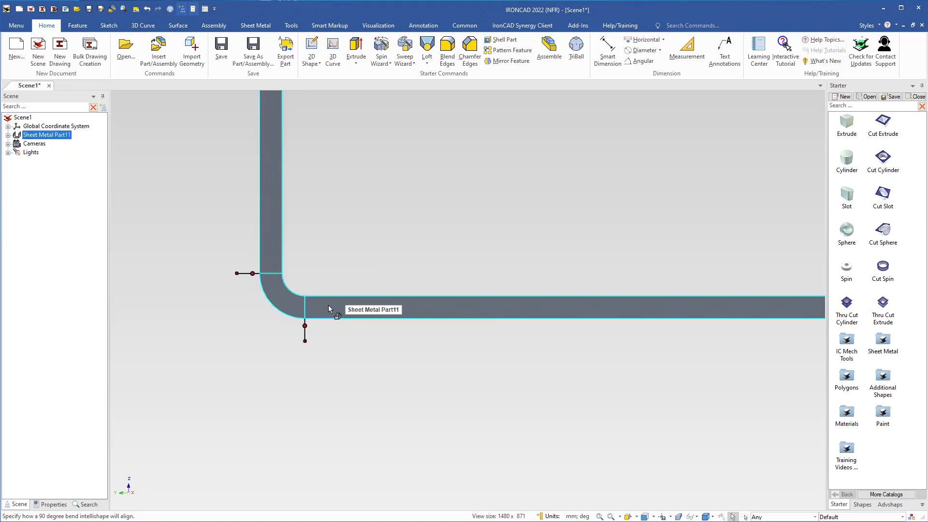
{"action": "left_click", "coordinate": [498, 317]}
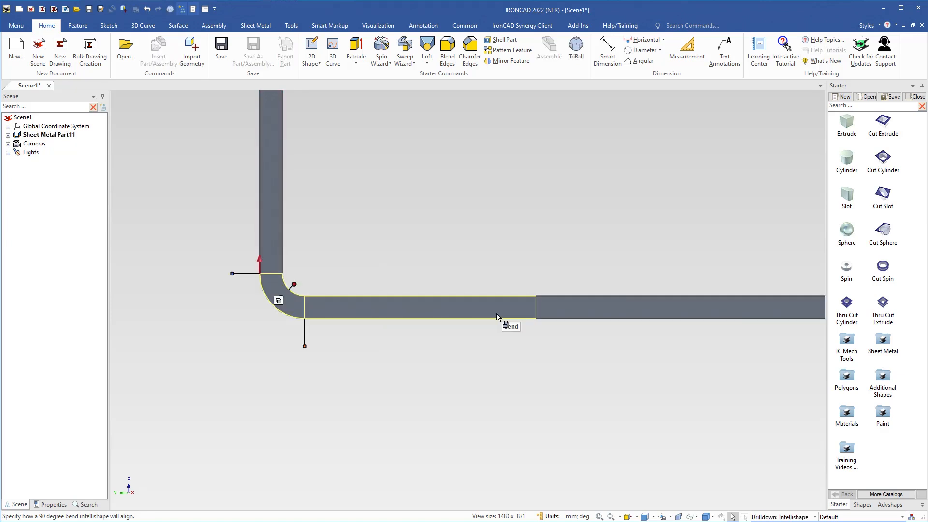
{"action": "left_click", "coordinate": [505, 269]}
- Set the flange bend to Smooth alignment and return to an angled view of the whole part
{"action": "left_click", "coordinate": [540, 306]}
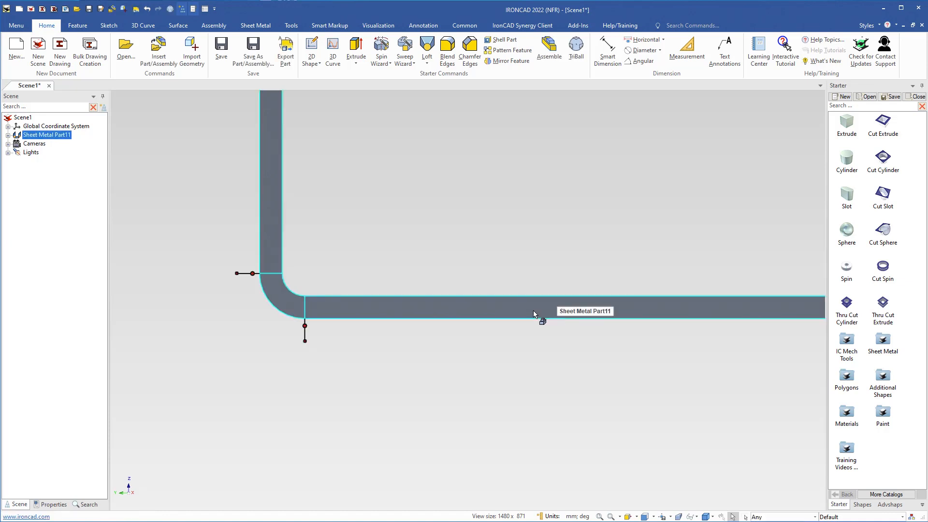
{"action": "left_click", "coordinate": [257, 272]}
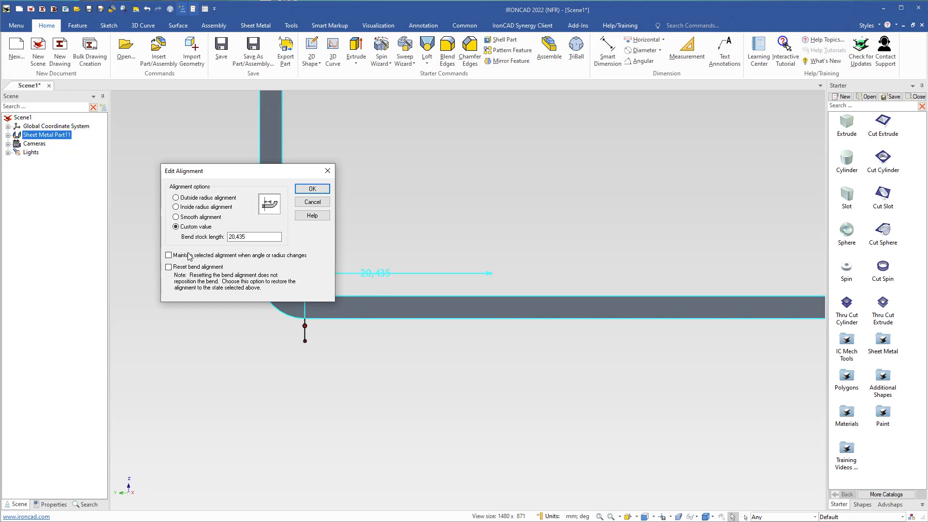
{"action": "left_click", "coordinate": [176, 217]}
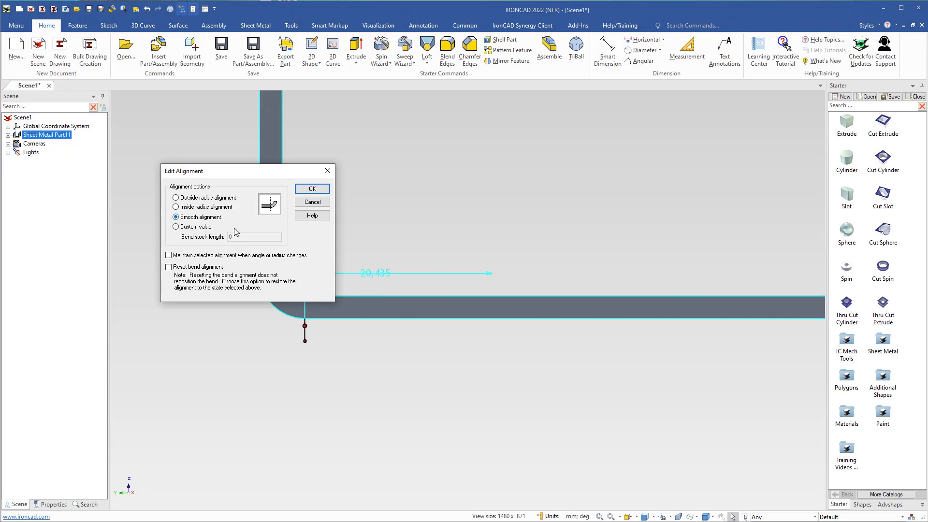
{"action": "left_click", "coordinate": [312, 188]}
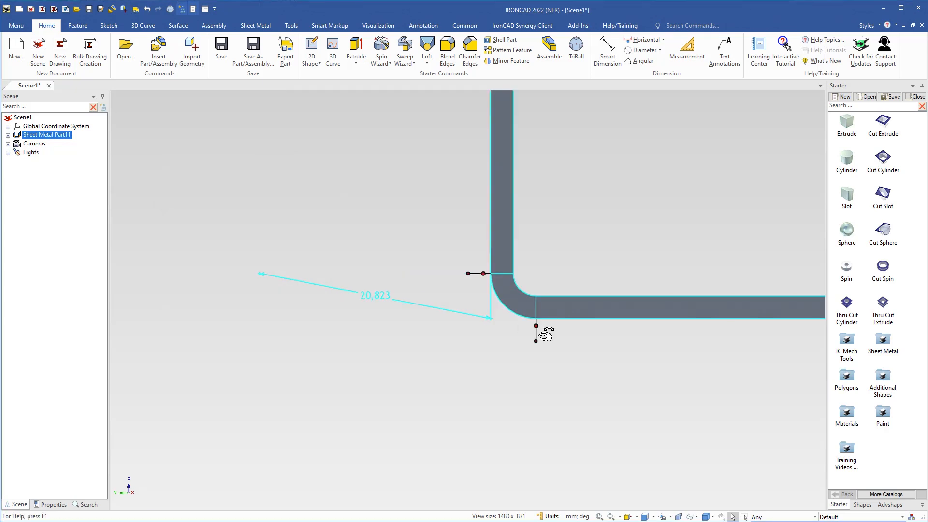
{"action": "left_click", "coordinate": [564, 339]}
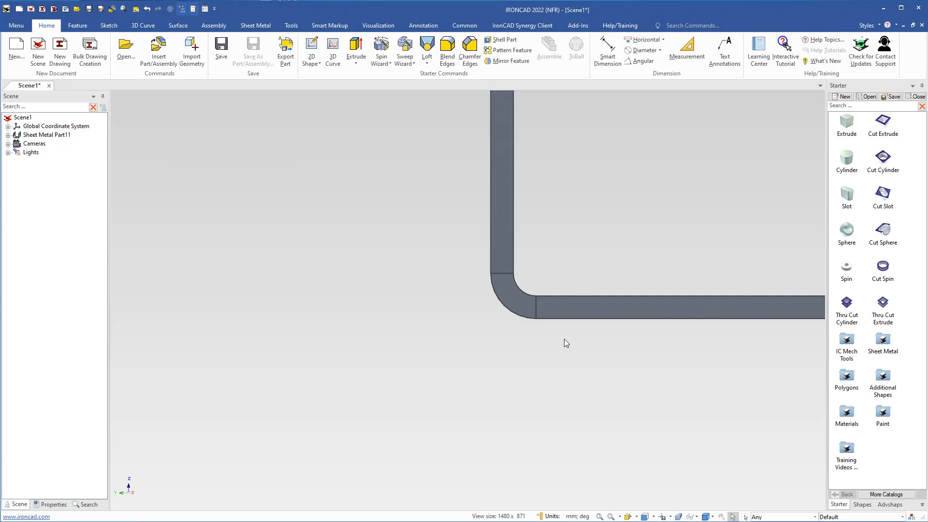
{"action": "scroll", "coordinate": [564, 339], "scroll_direction": "down", "scroll_amount": 5}
{"action": "middle_click_drag", "start_coordinate": [629, 363], "coordinate": [491, 389]}
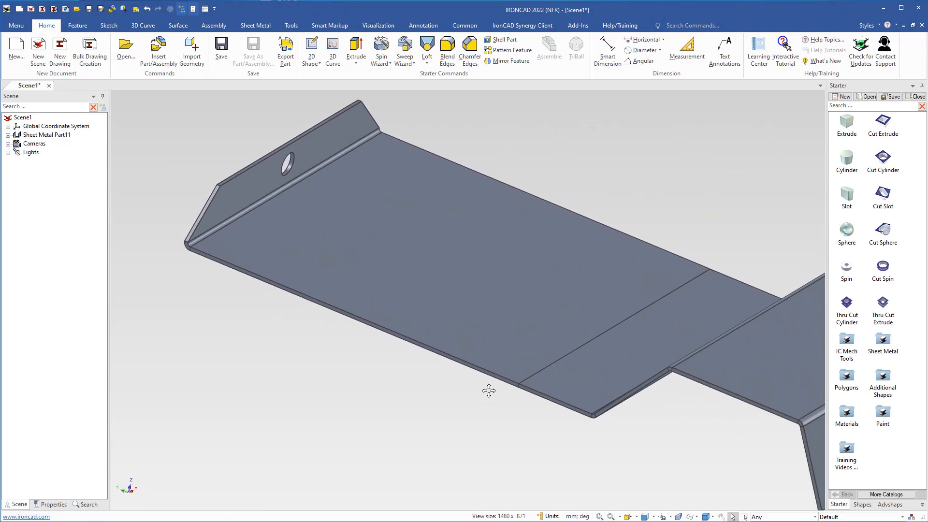
- Switch the view to perspective and insert a Rounded Louver on the base stock, about 65.3 mm from the flange bend and 94.3 mm from the side edge
{"action": "left_click", "coordinate": [678, 517]}
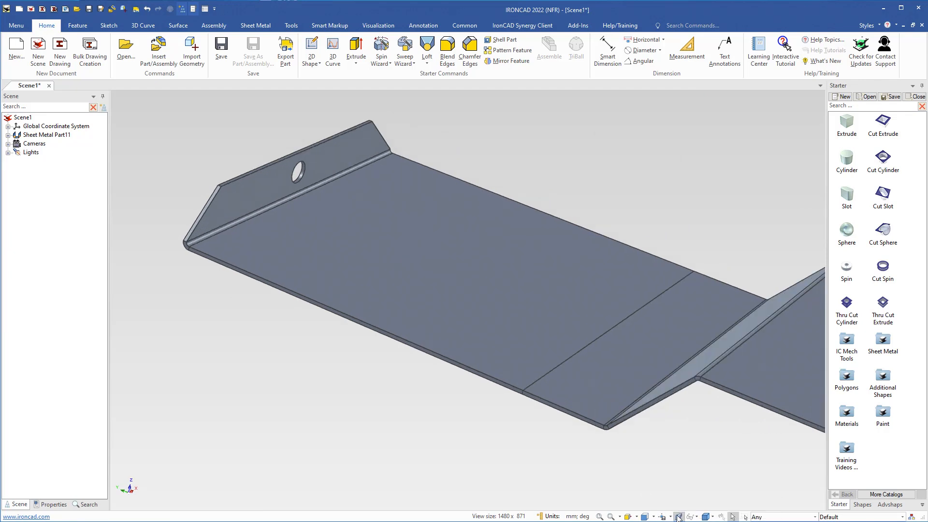
{"action": "middle_click_drag", "start_coordinate": [483, 297], "coordinate": [458, 290], "text": "shift"}
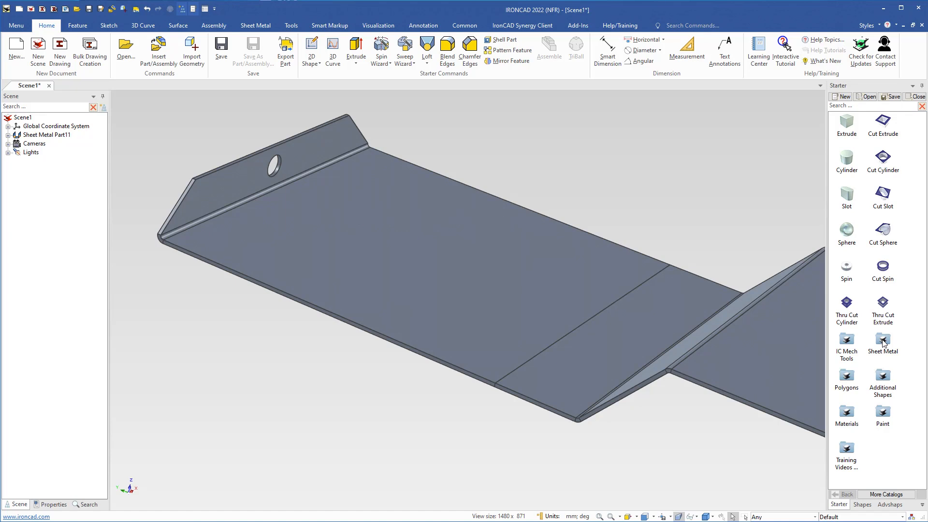
{"action": "left_click_drag", "start_coordinate": [882, 341], "coordinate": [425, 232]}
{"action": "left_click_drag", "start_coordinate": [366, 234], "coordinate": [367, 234]}
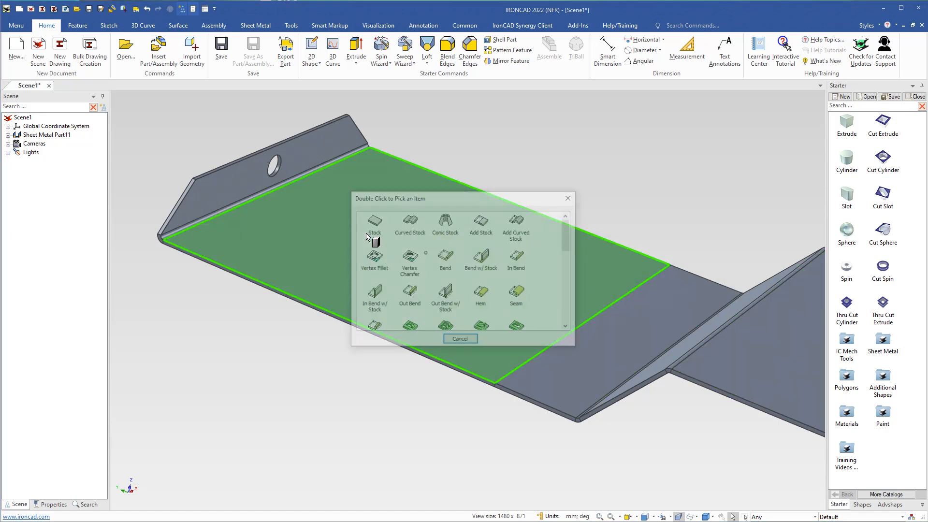
{"action": "scroll", "coordinate": [569, 239], "scroll_direction": "down", "scroll_amount": 3}
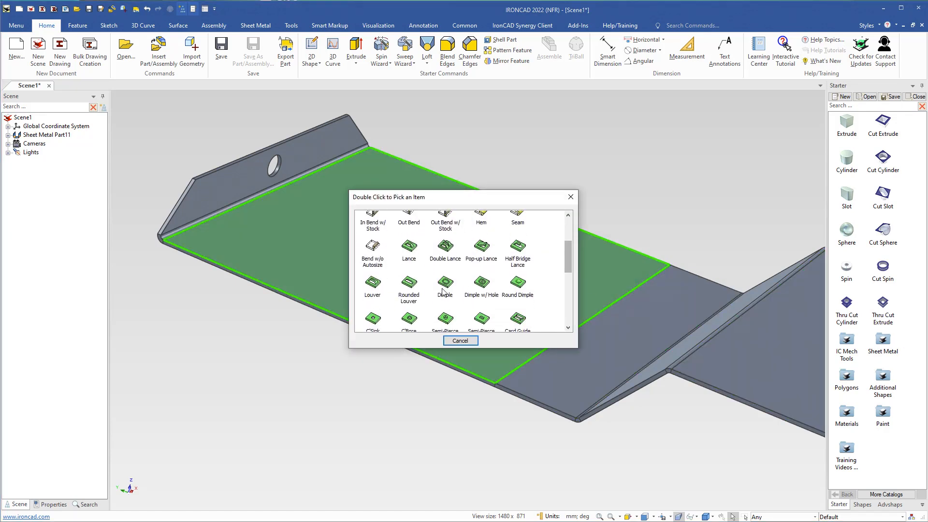
{"action": "double_click", "coordinate": [409, 285]}
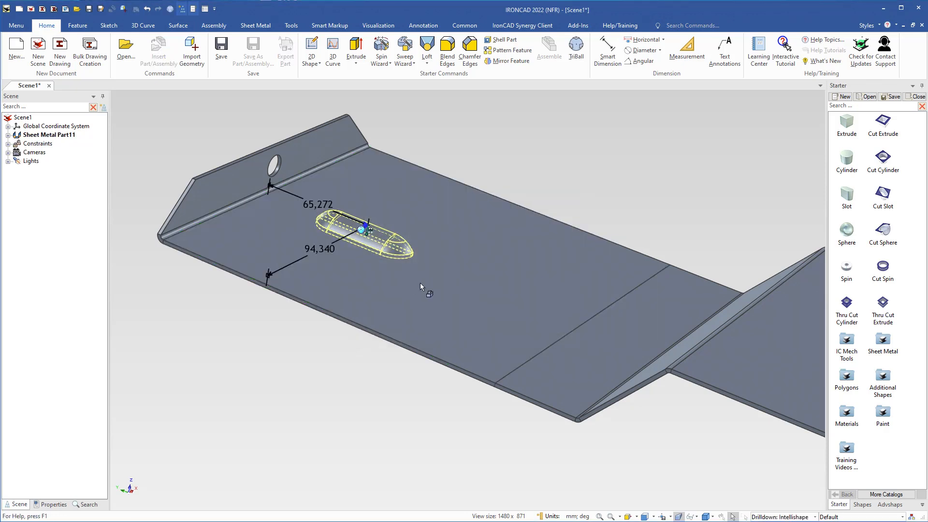
- Rotate the louver 90 degrees about its vertical axis with the TriBall
{"action": "key", "text": "F10"}
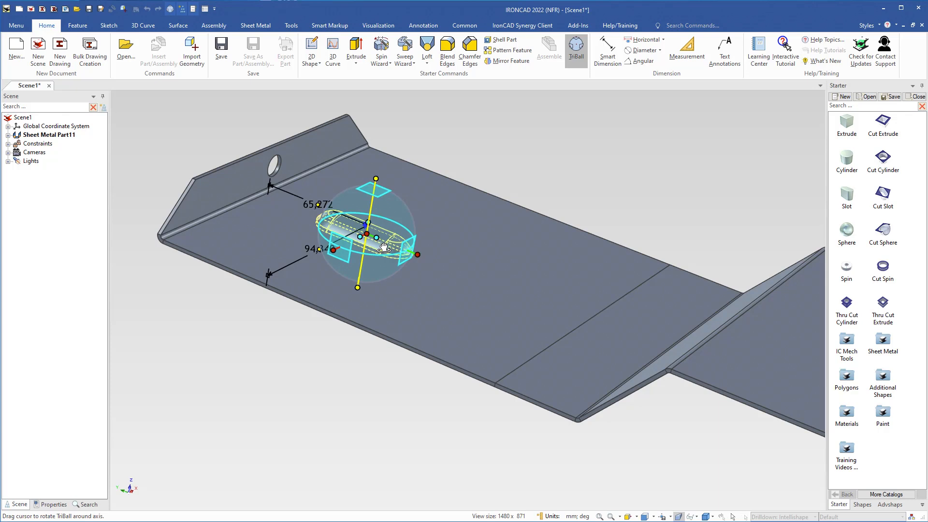
{"action": "left_click_drag", "start_coordinate": [383, 248], "coordinate": [322, 244]}
{"action": "type", "text": "90"}
{"action": "key", "text": "Return"}
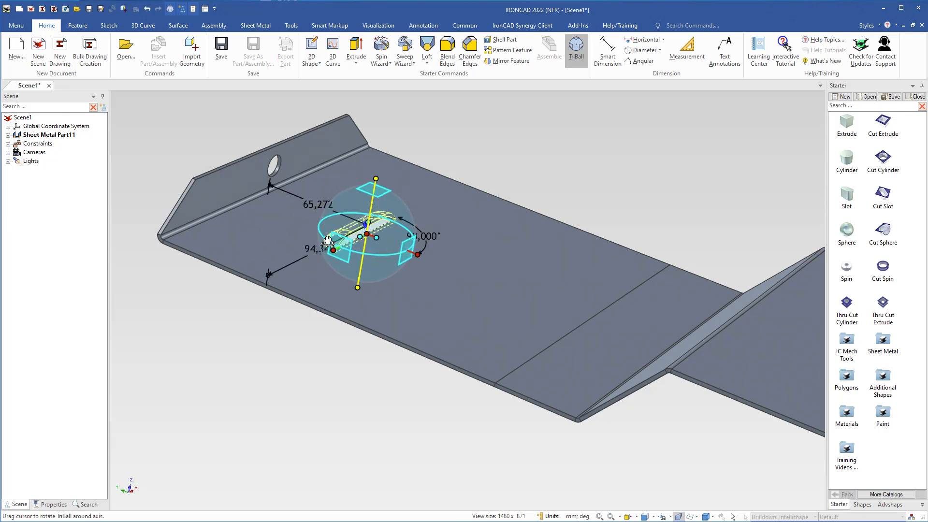
{"action": "left_click", "coordinate": [576, 49]}
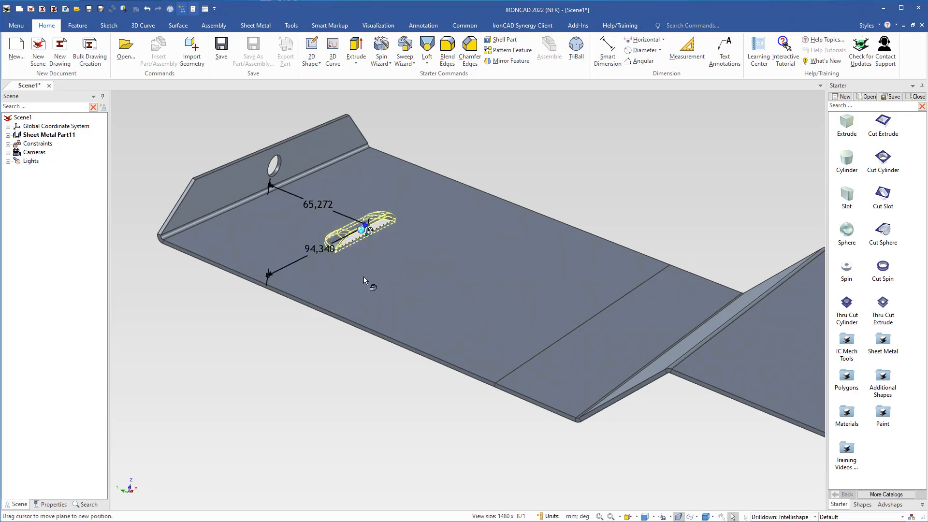
- Give the louver custom tooling dimensions of length 80, width 15 and depth 8
{"action": "scroll", "coordinate": [359, 253], "scroll_direction": "up", "scroll_amount": 3}
{"action": "scroll", "coordinate": [379, 248], "scroll_direction": "up", "scroll_amount": 2}
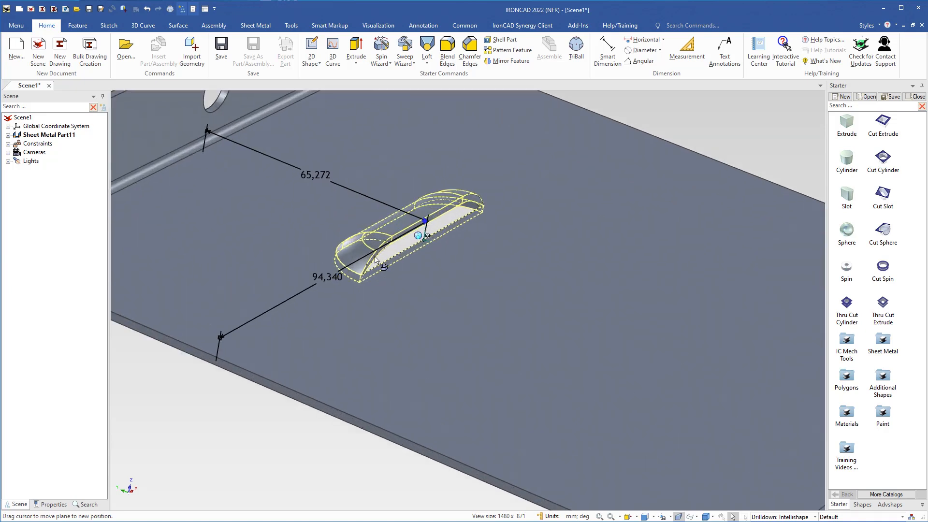
{"action": "right_click", "coordinate": [364, 248]}
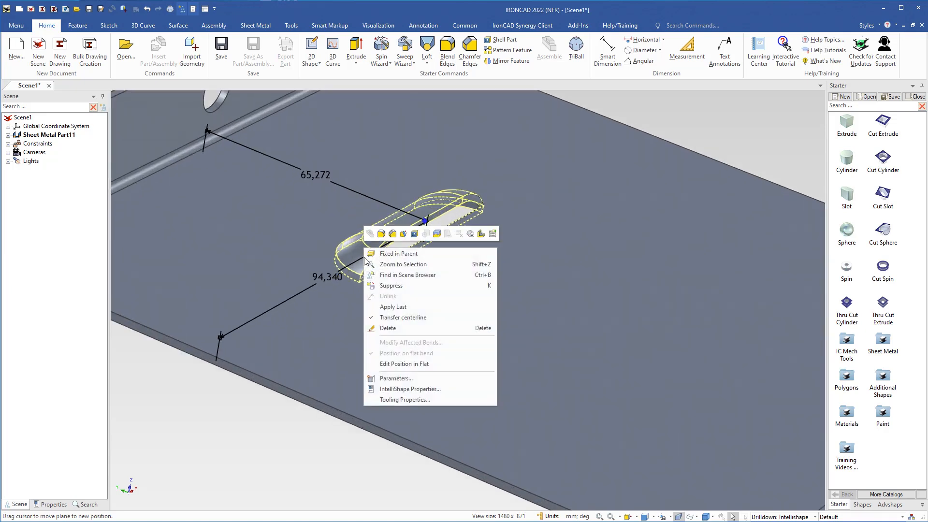
{"action": "left_click", "coordinate": [390, 402]}
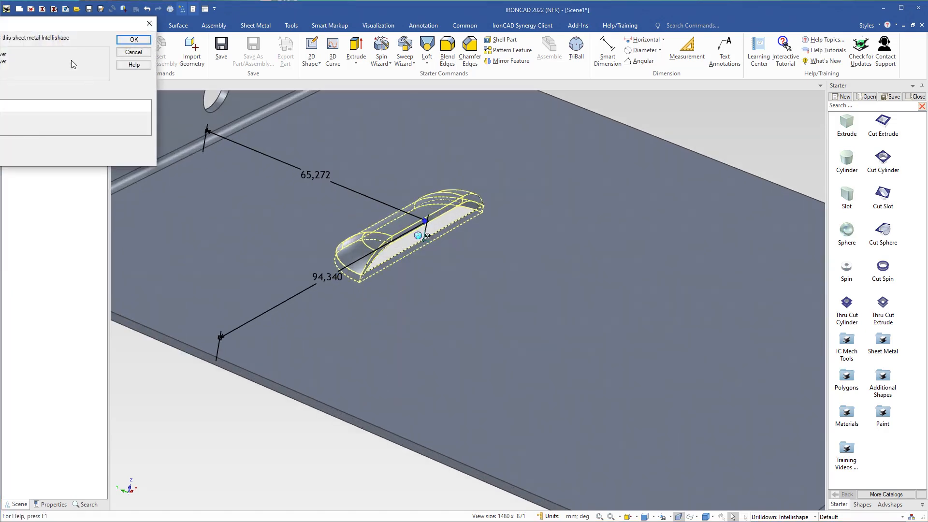
{"action": "left_click_drag", "start_coordinate": [62, 24], "coordinate": [562, 111]}
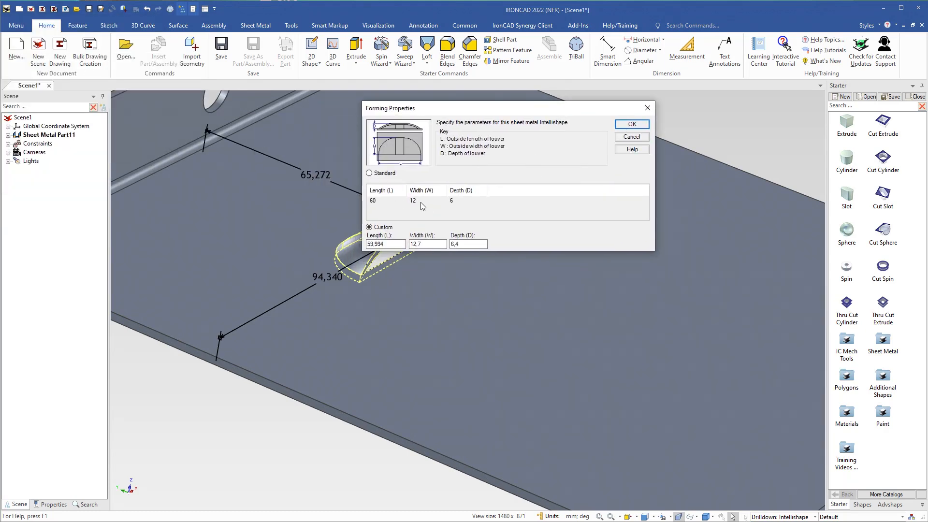
{"action": "left_click_drag", "start_coordinate": [460, 112], "coordinate": [616, 140]}
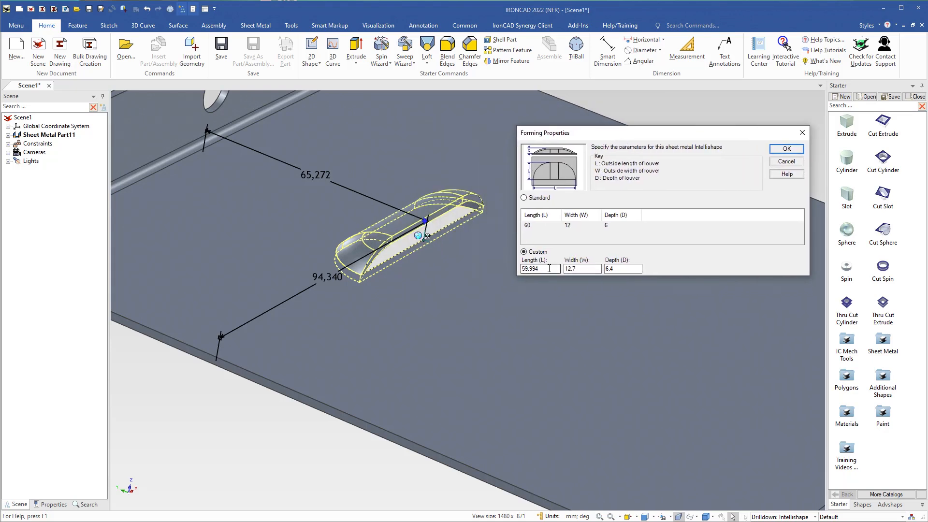
{"action": "left_click_drag", "start_coordinate": [549, 268], "coordinate": [508, 265]}
{"action": "type", "text": "80"}
{"action": "left_click_drag", "start_coordinate": [580, 269], "coordinate": [525, 268]}
{"action": "type", "text": "15"}
{"action": "key", "text": "Tab"}
{"action": "type", "text": "8"}
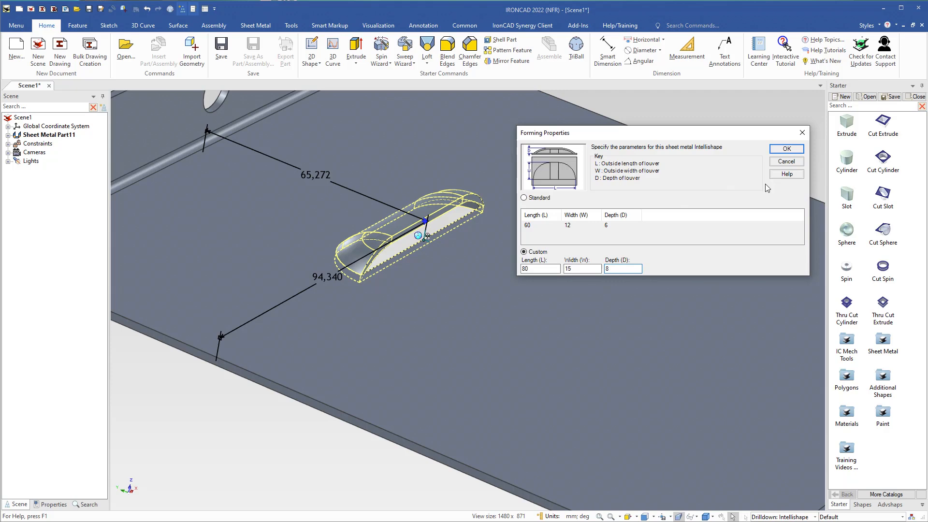
{"action": "left_click", "coordinate": [786, 148]}
{"action": "middle_click_drag", "start_coordinate": [423, 282], "coordinate": [401, 288]}
{"action": "scroll", "coordinate": [408, 304], "scroll_direction": "down", "scroll_amount": 3}
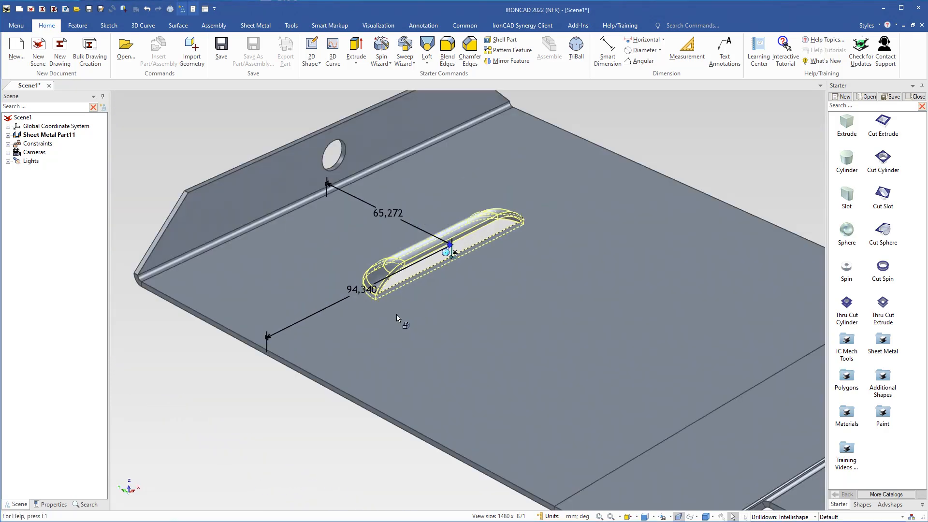
{"action": "left_click", "coordinate": [279, 401]}
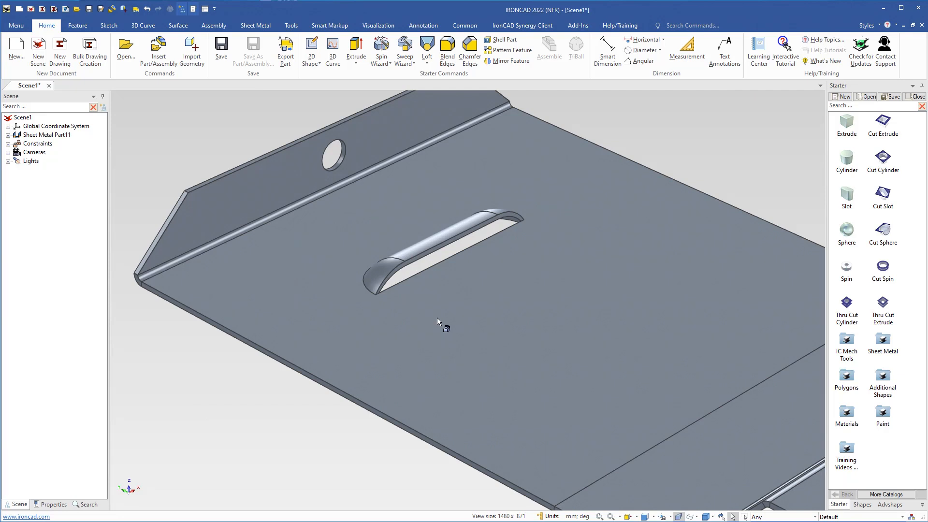
- Replace the whole sheet metal part's stock with Hot Rolled Steel - 01 in its part properties
{"action": "left_click", "coordinate": [479, 292]}
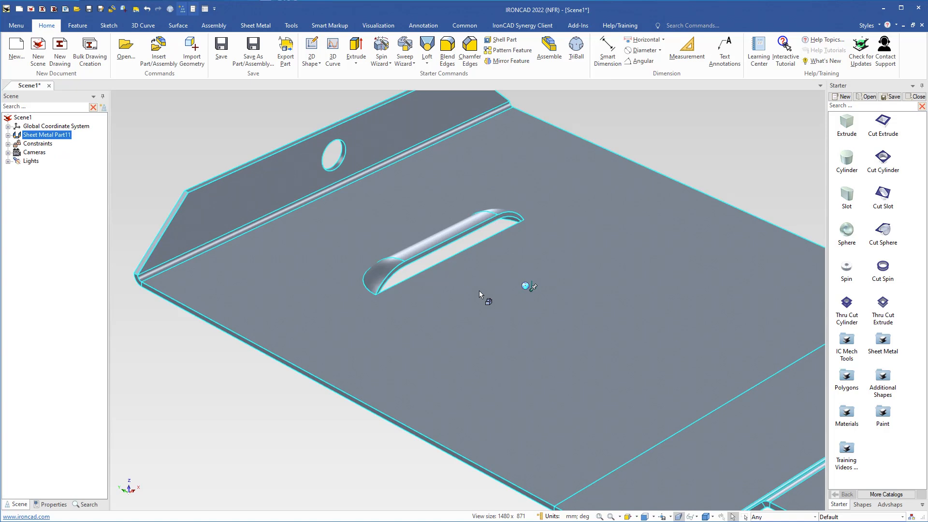
{"action": "right_click", "coordinate": [480, 291]}
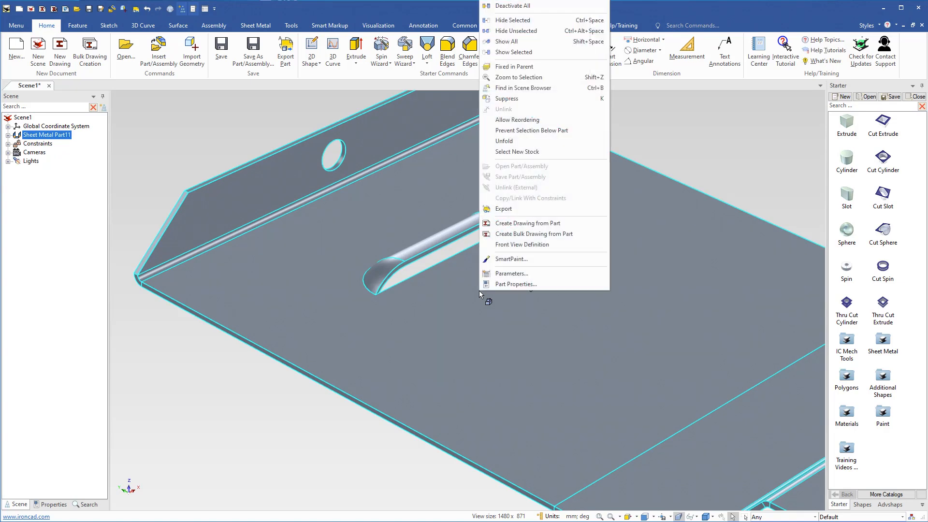
{"action": "left_click", "coordinate": [506, 283]}
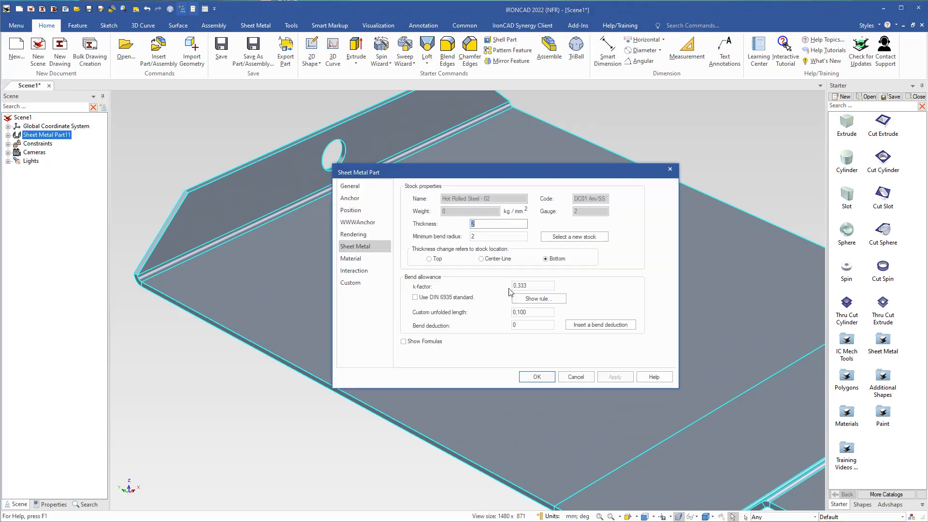
{"action": "left_click", "coordinate": [566, 236]}
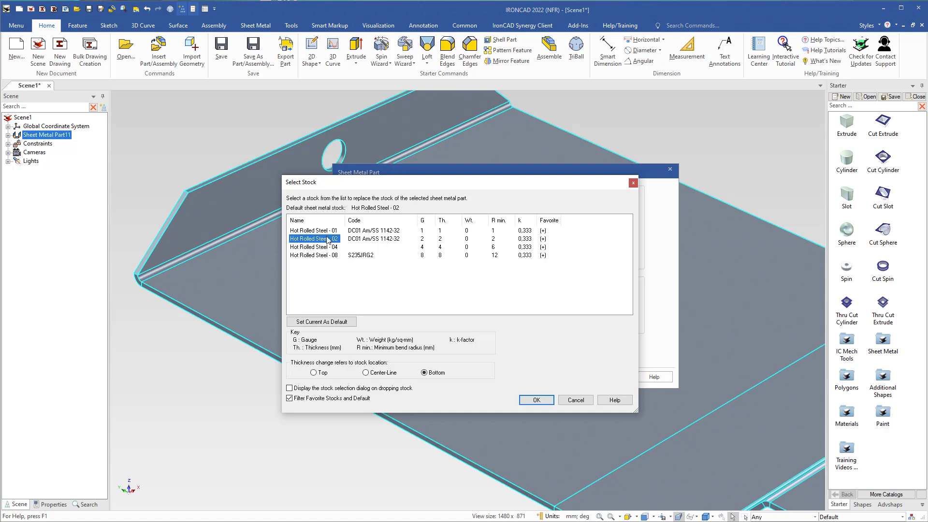
{"action": "left_click", "coordinate": [329, 231]}
{"action": "left_click", "coordinate": [537, 401]}
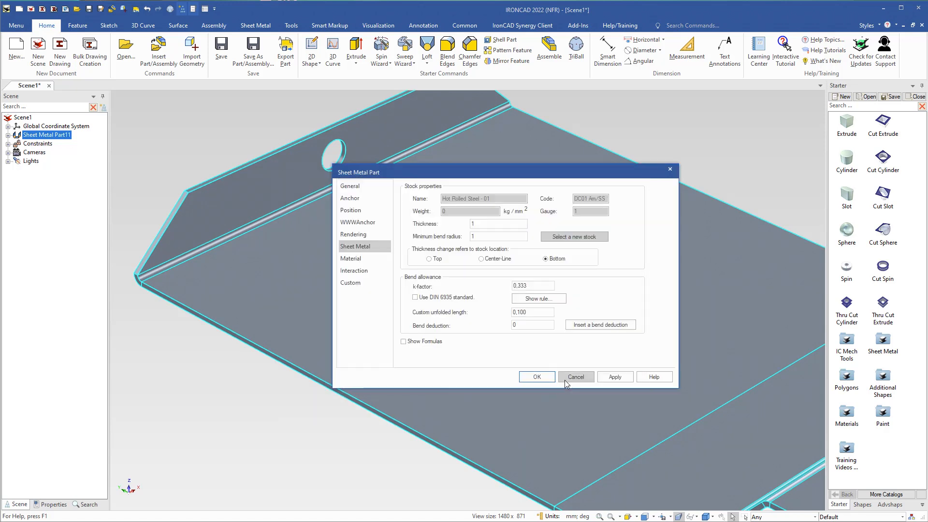
{"action": "left_click", "coordinate": [544, 378]}
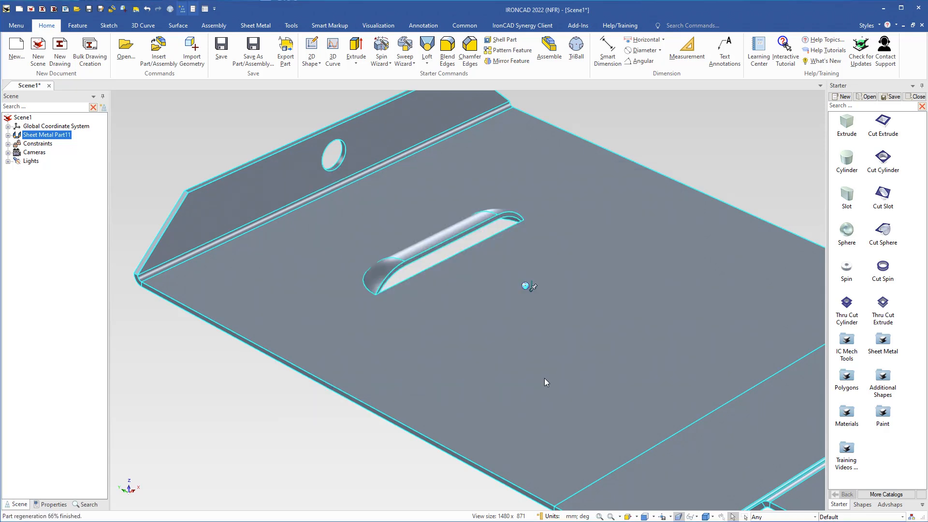
{"action": "left_click", "coordinate": [251, 400]}
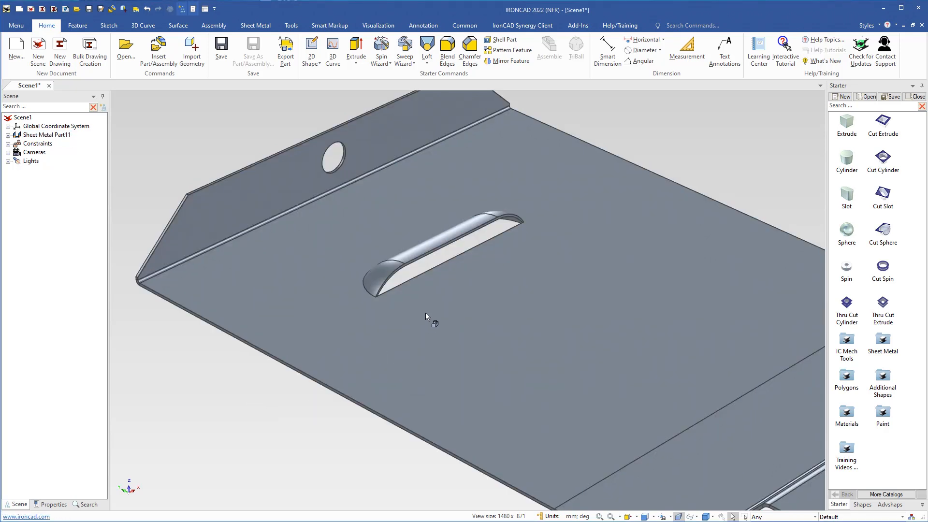
- Change the sheet metal part's stock back to Hot Rolled Steel - 02
{"action": "left_click", "coordinate": [477, 293]}
{"action": "right_click", "coordinate": [477, 288]}
{"action": "left_click", "coordinate": [501, 283]}
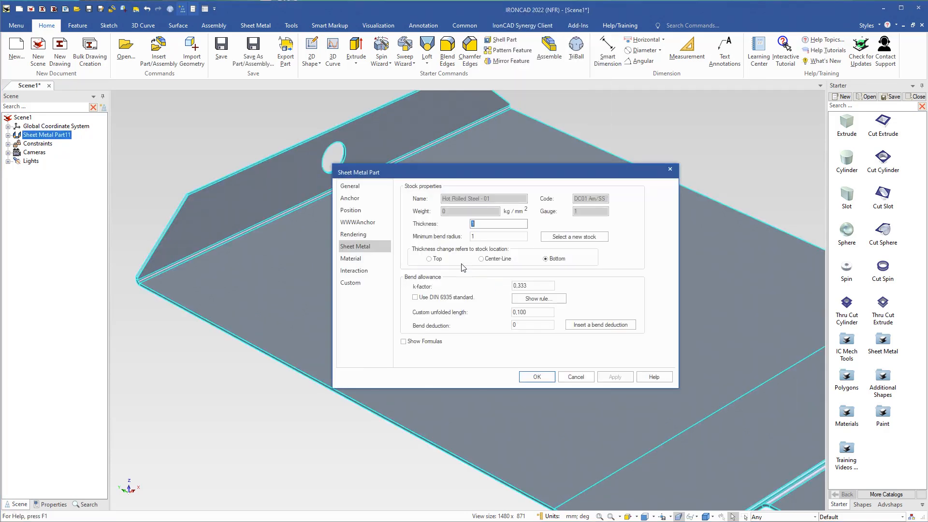
{"action": "left_click", "coordinate": [563, 239]}
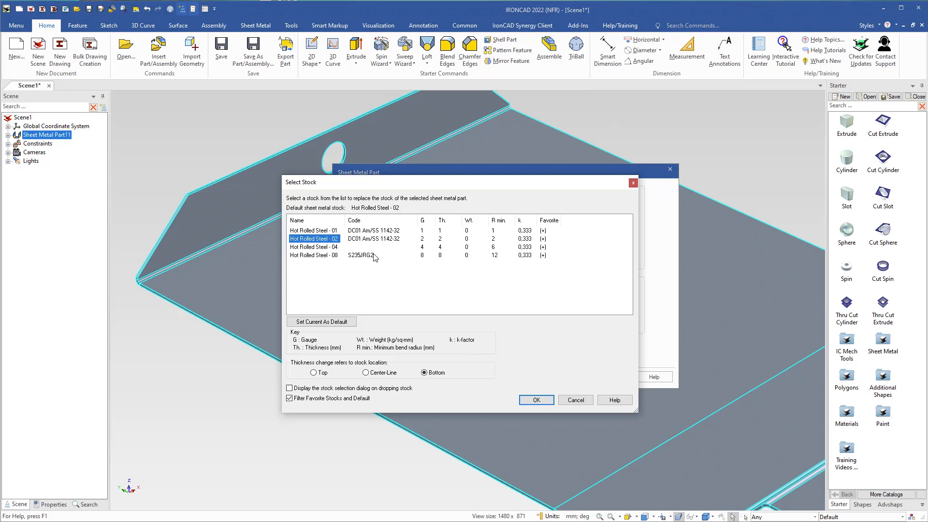
{"action": "double_click", "coordinate": [319, 239]}
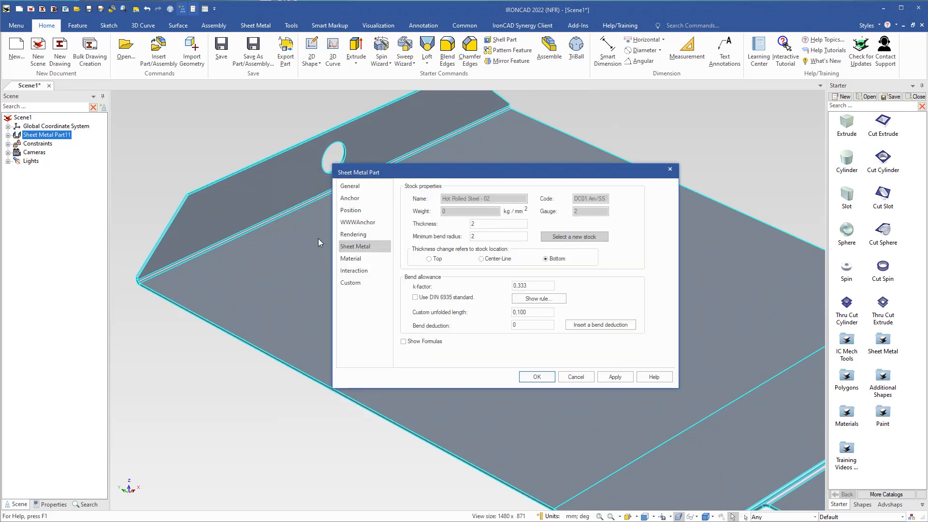
{"action": "left_click", "coordinate": [535, 376]}
{"action": "left_click", "coordinate": [238, 403]}
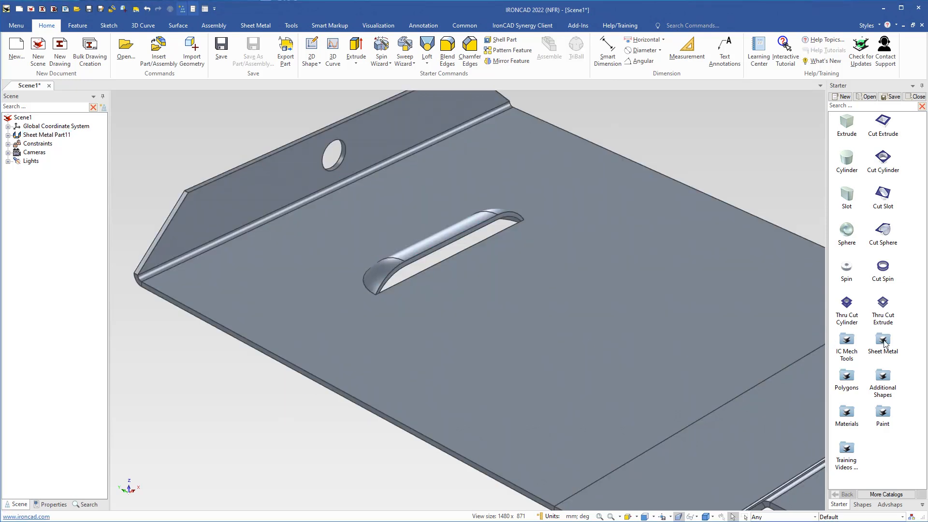
- Insert a Connector punch on the base stock, about 99.5 mm from the side edge and 79.6 mm from the added stock's edge
{"action": "left_click_drag", "start_coordinate": [883, 341], "coordinate": [575, 311]}
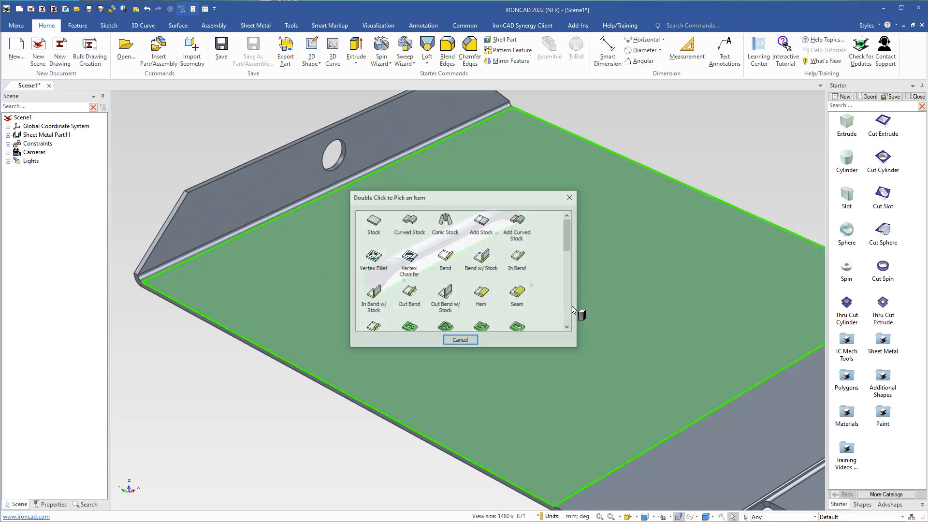
{"action": "left_click_drag", "start_coordinate": [570, 274], "coordinate": [566, 307]}
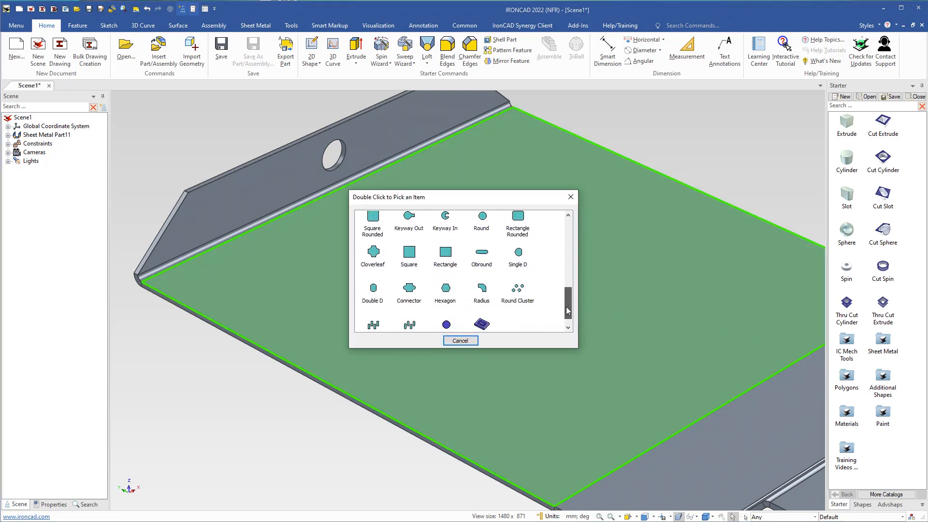
{"action": "double_click", "coordinate": [410, 290]}
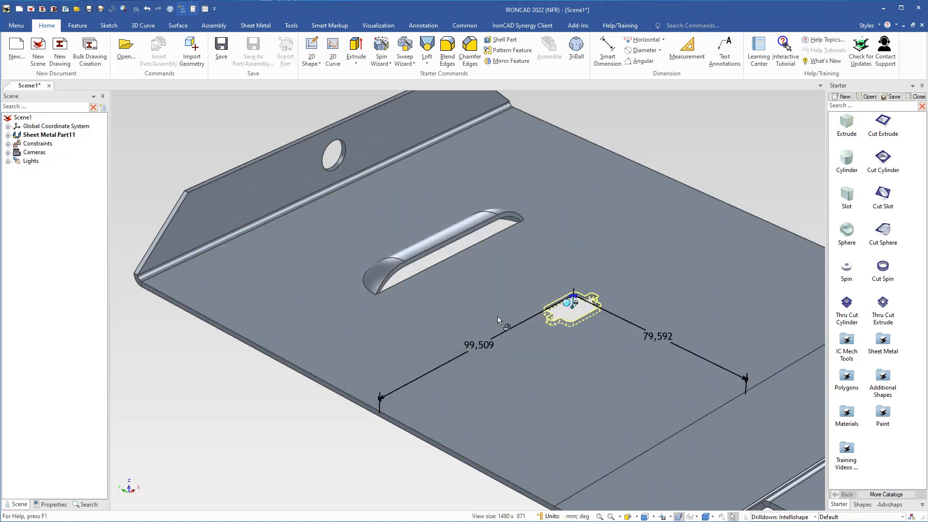
- Switch the Connector punch to standard tooling with outside size 20 x 16, inside length 9, inside width 7 and both radii 2
{"action": "scroll", "coordinate": [577, 315], "scroll_direction": "up", "scroll_amount": 6}
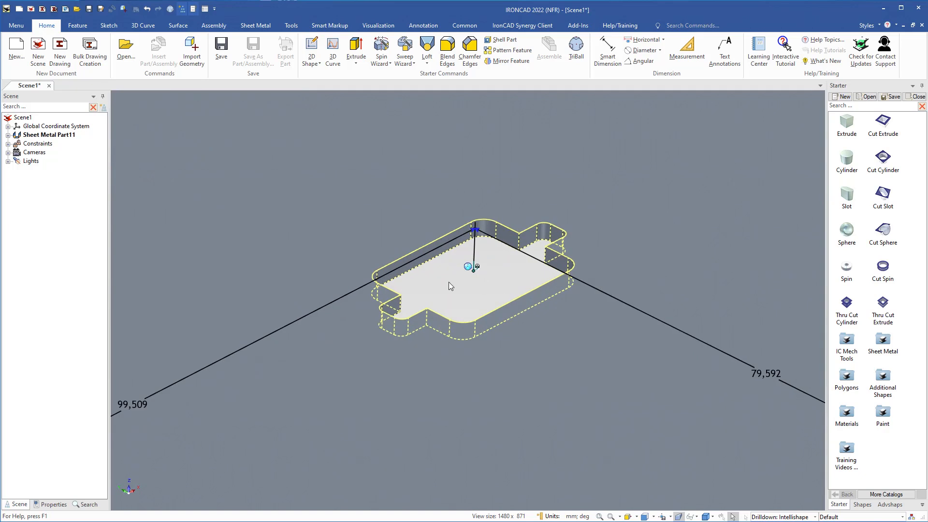
{"action": "scroll", "coordinate": [449, 282], "scroll_direction": "up", "scroll_amount": 2}
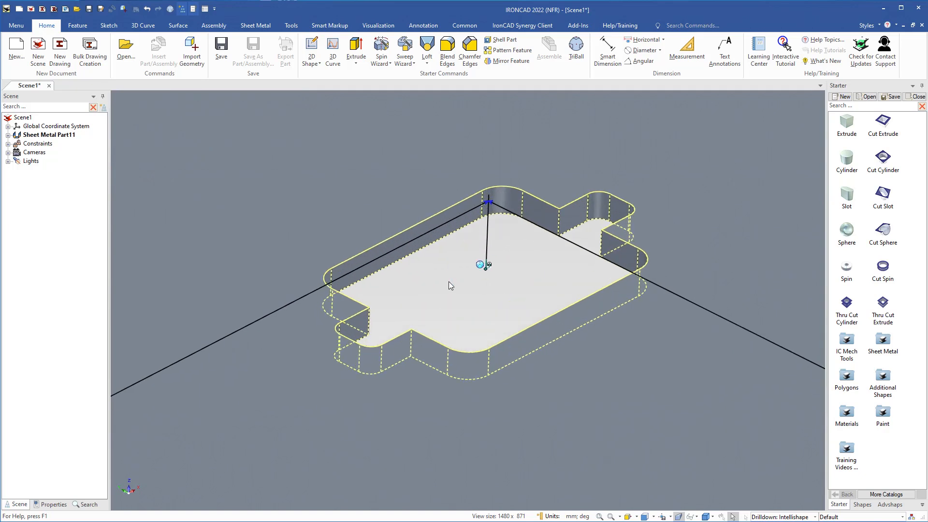
{"action": "right_click", "coordinate": [410, 243]}
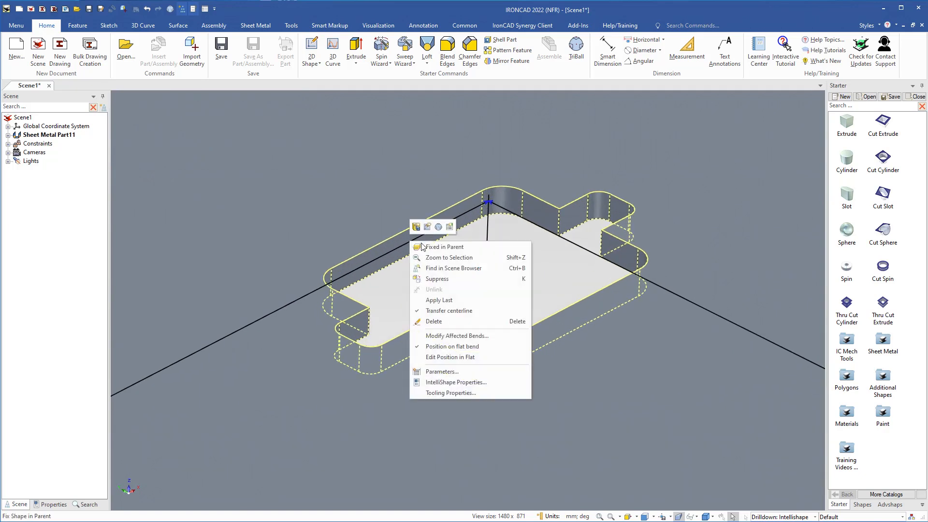
{"action": "left_click", "coordinate": [439, 376]}
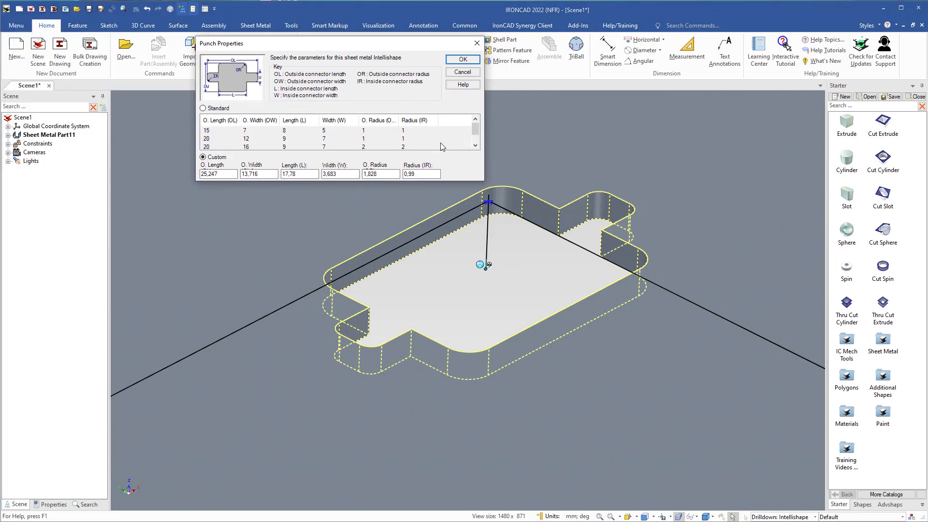
{"action": "left_click", "coordinate": [203, 108]}
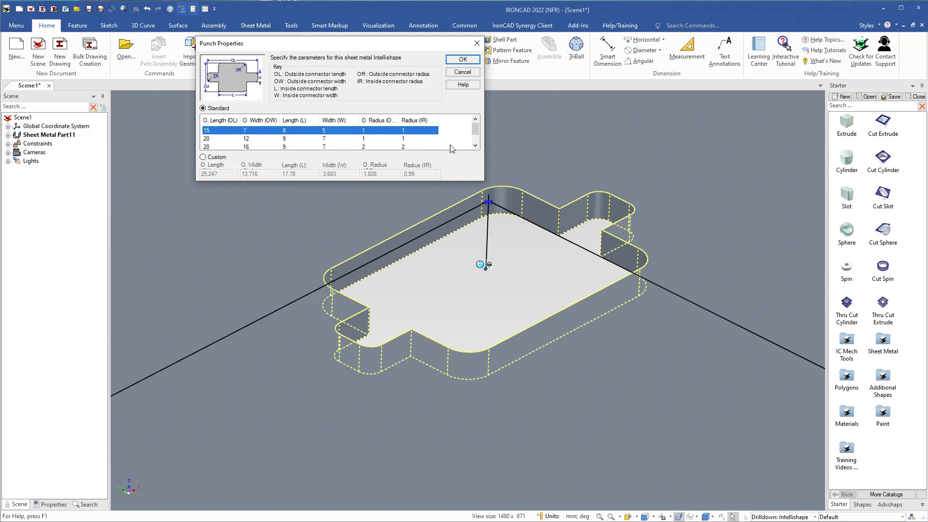
{"action": "left_click", "coordinate": [475, 145]}
{"action": "left_click", "coordinate": [211, 139]}
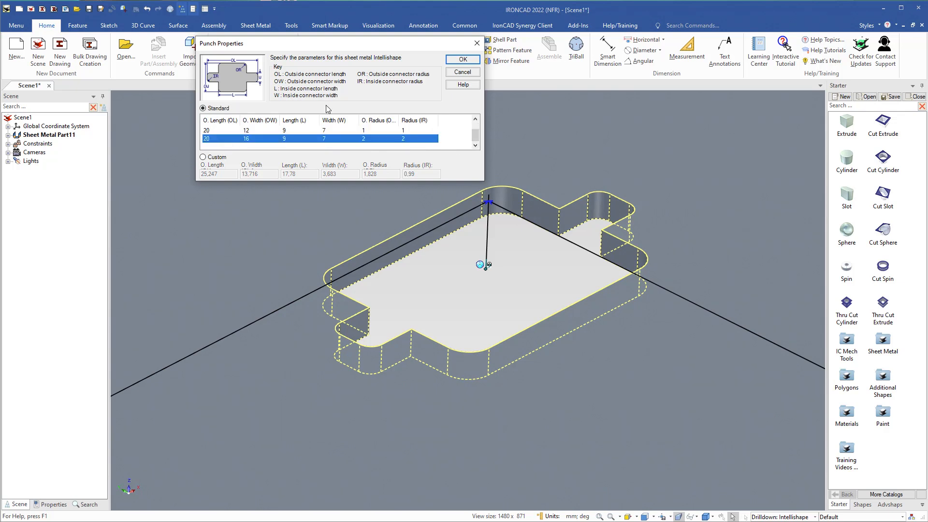
{"action": "left_click", "coordinate": [463, 59]}
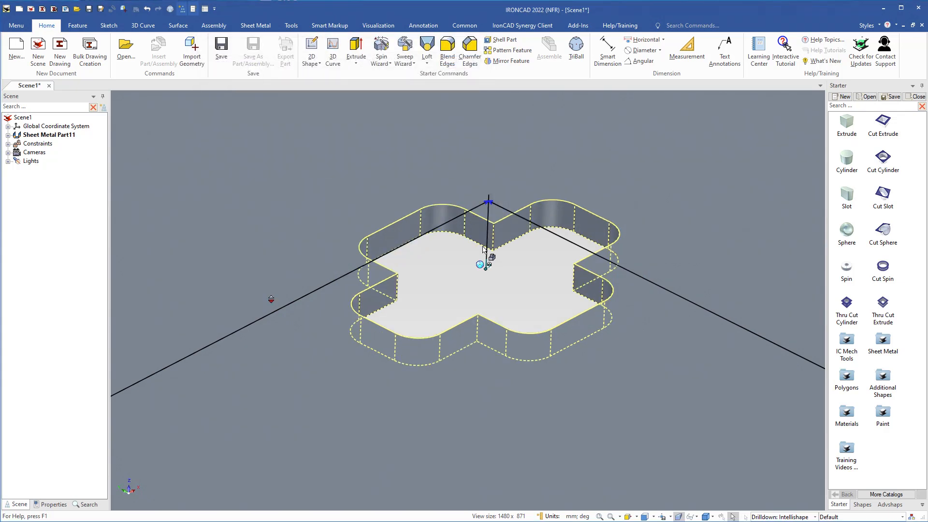
- Cycle the Connector punch through its smaller standard sizes in the model and settle on 20 x 12 with radii 1
{"action": "left_click", "coordinate": [272, 301]}
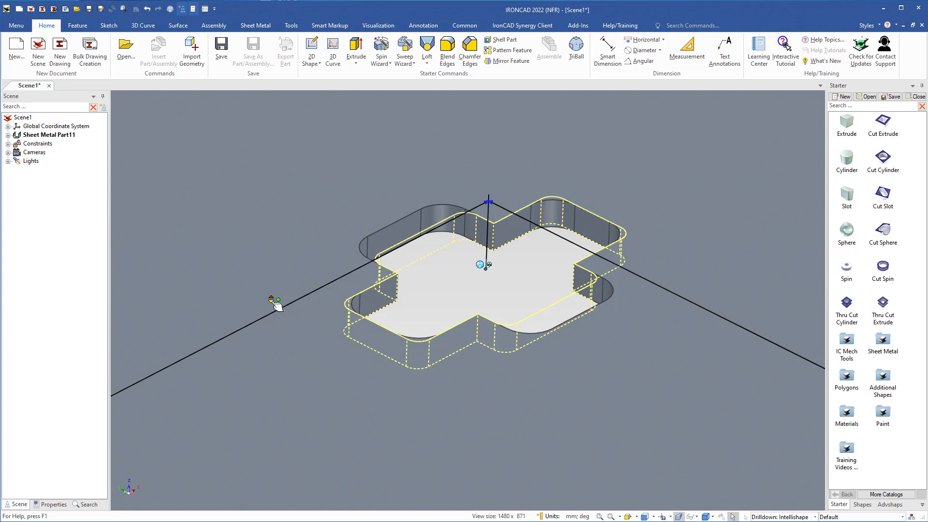
{"action": "left_click", "coordinate": [273, 302]}
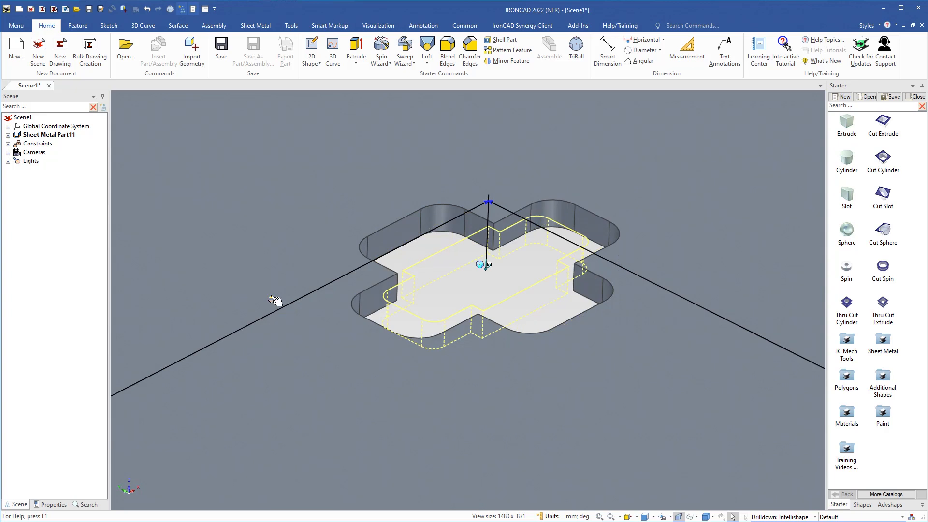
{"action": "left_click", "coordinate": [275, 302]}
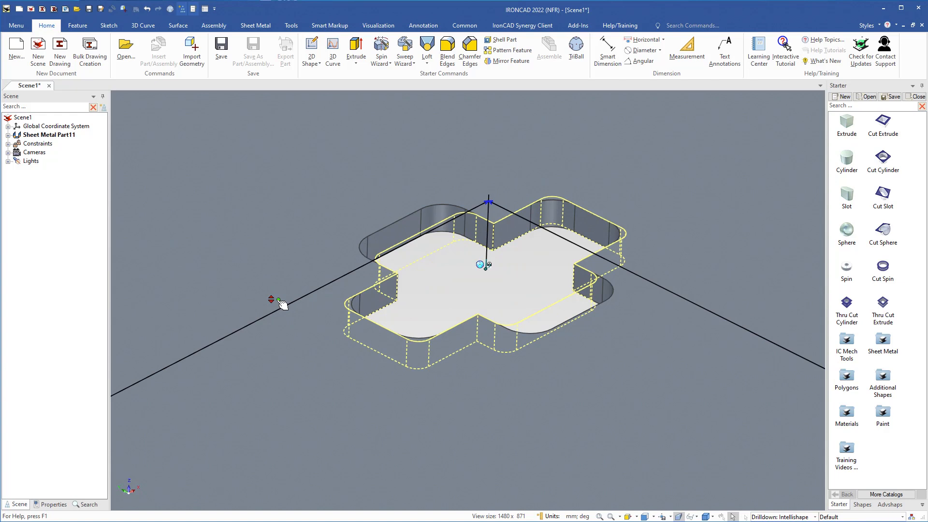
{"action": "left_click", "coordinate": [279, 300]}
{"action": "left_click", "coordinate": [358, 227]}
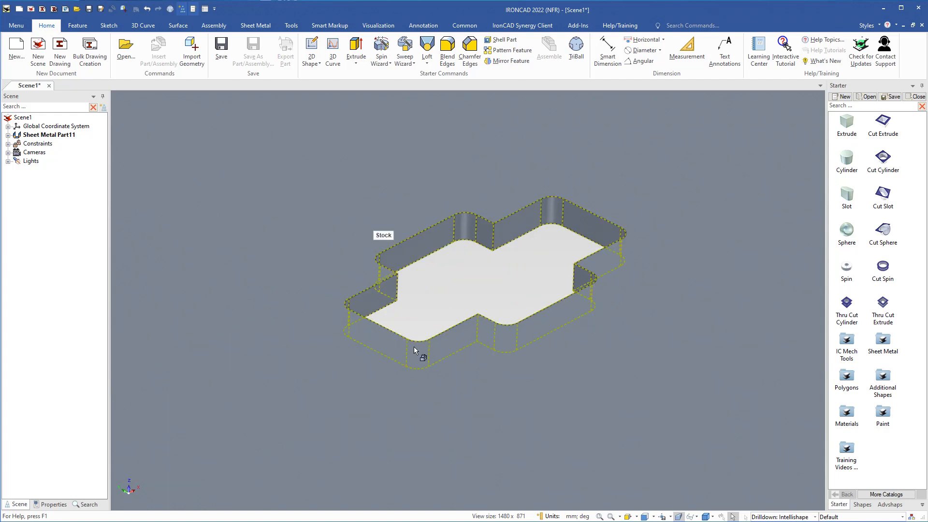
{"action": "scroll", "coordinate": [422, 349], "scroll_direction": "down", "scroll_amount": 3}
{"action": "scroll", "coordinate": [421, 348], "scroll_direction": "down", "scroll_amount": 8}
{"action": "left_click", "coordinate": [357, 406]}
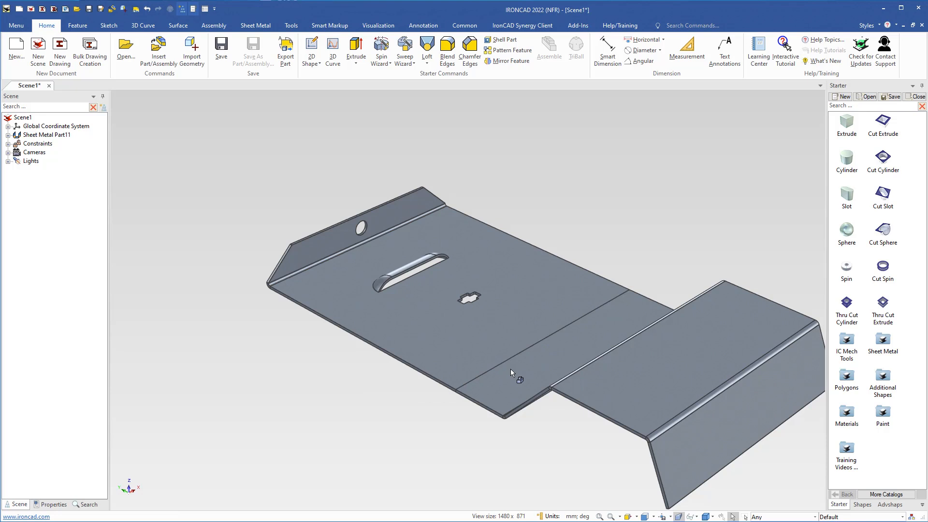
- Unfold the whole sheet metal part into its flat pattern and refold it into the bent shape
{"action": "left_click", "coordinate": [521, 337]}
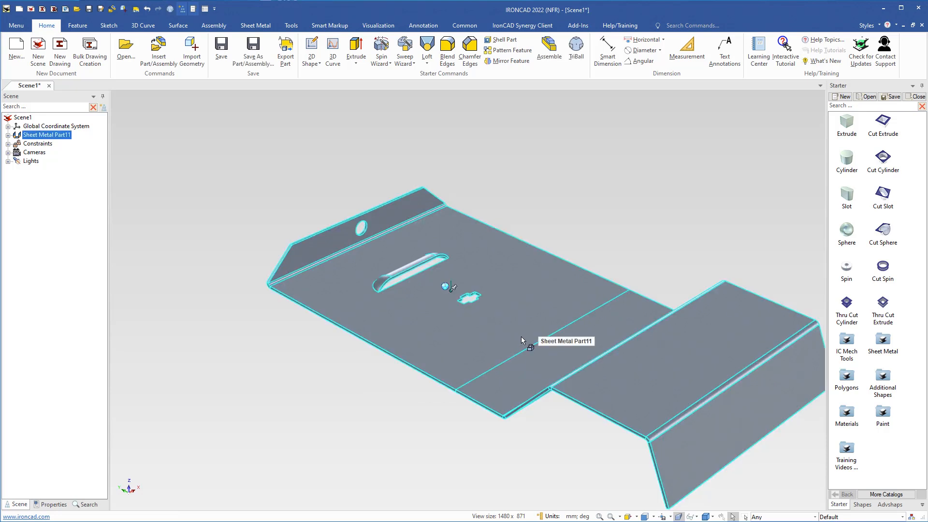
{"action": "left_click", "coordinate": [253, 29]}
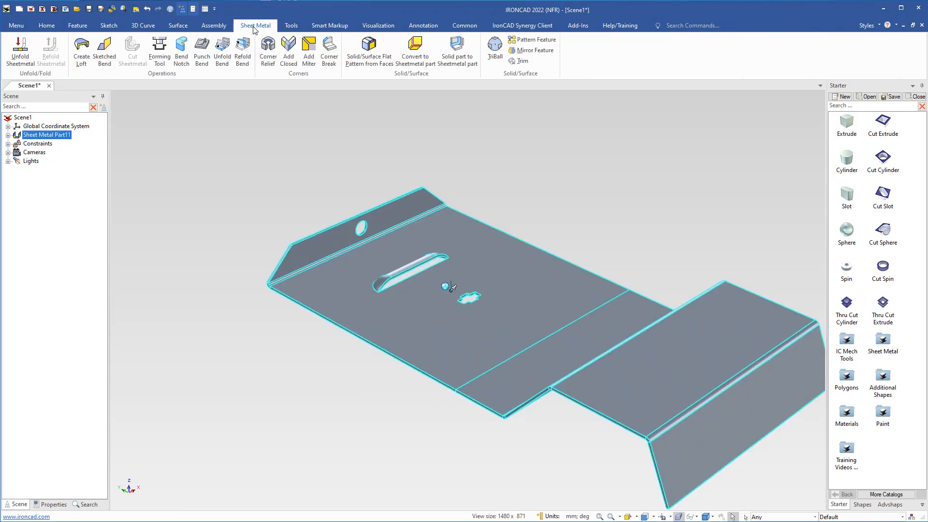
{"action": "left_click", "coordinate": [21, 51]}
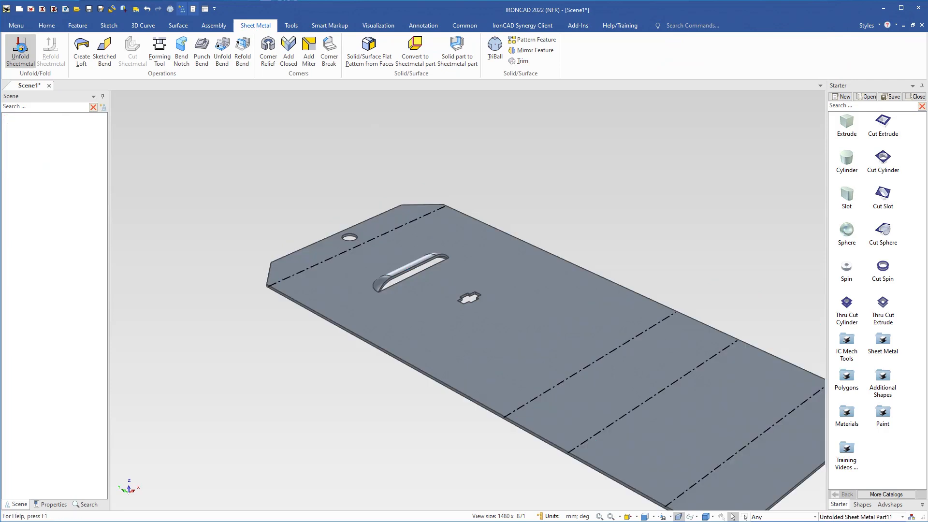
{"action": "left_click", "coordinate": [553, 339]}
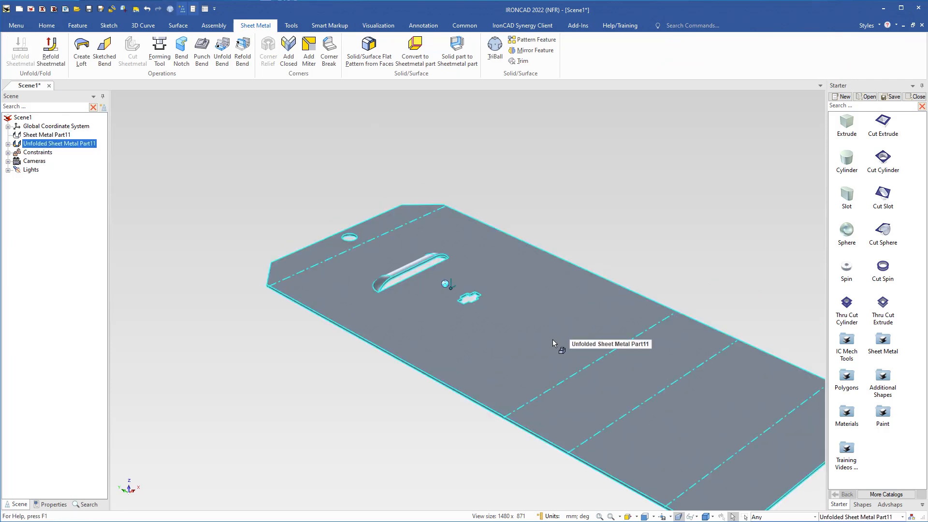
{"action": "left_click", "coordinate": [51, 51]}
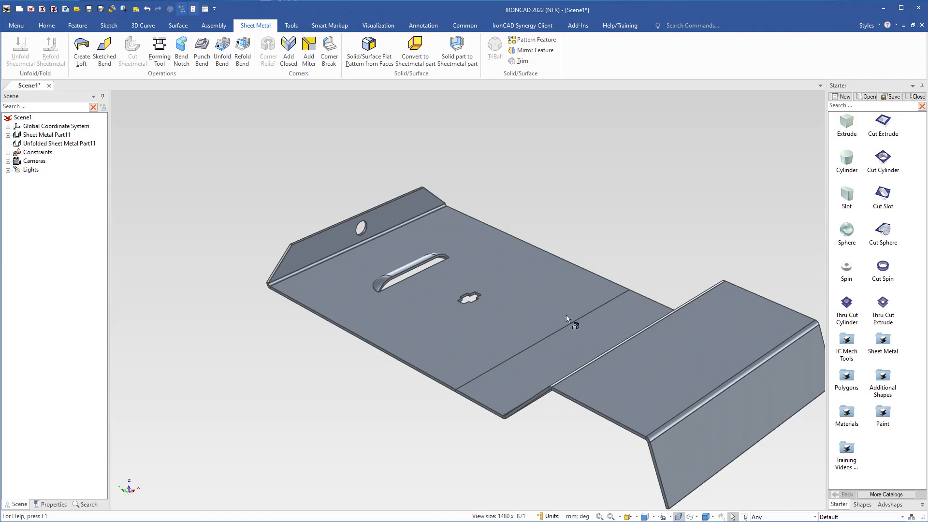